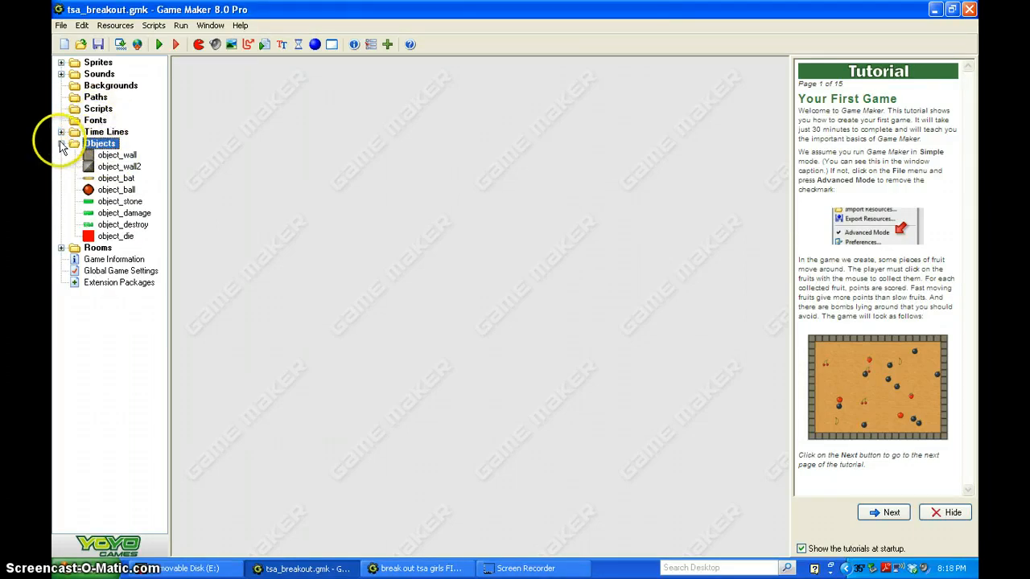
- Open start_room from the project's rooms and maximize its Room Properties window
left_click(61, 144)
left_click(61, 156)
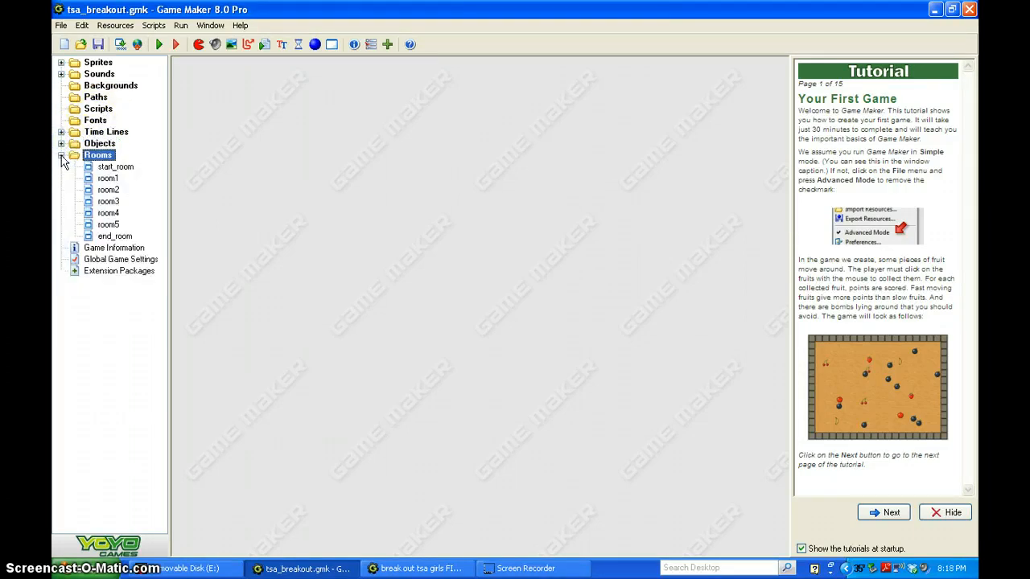
double_click(125, 167)
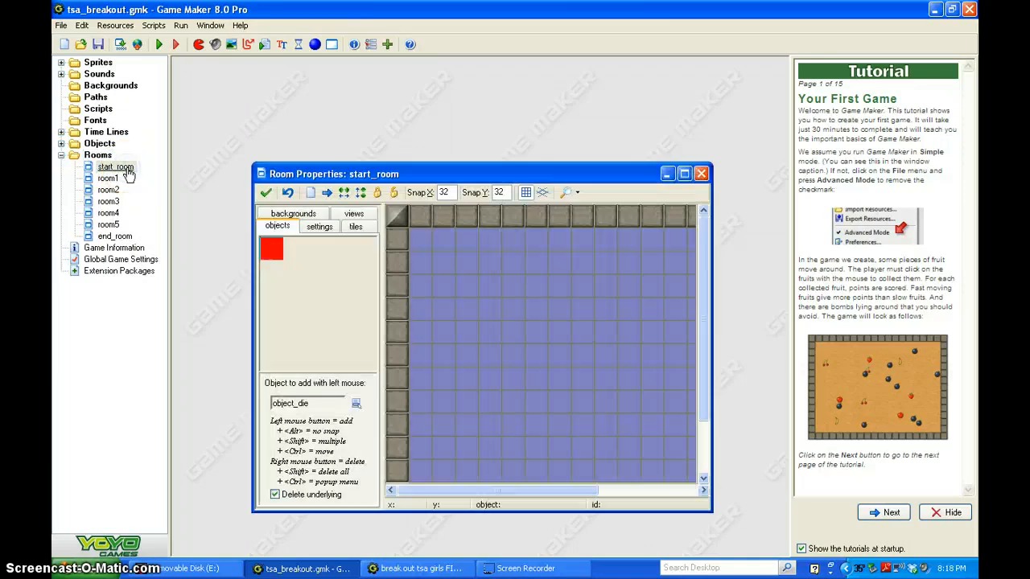
left_click(683, 175)
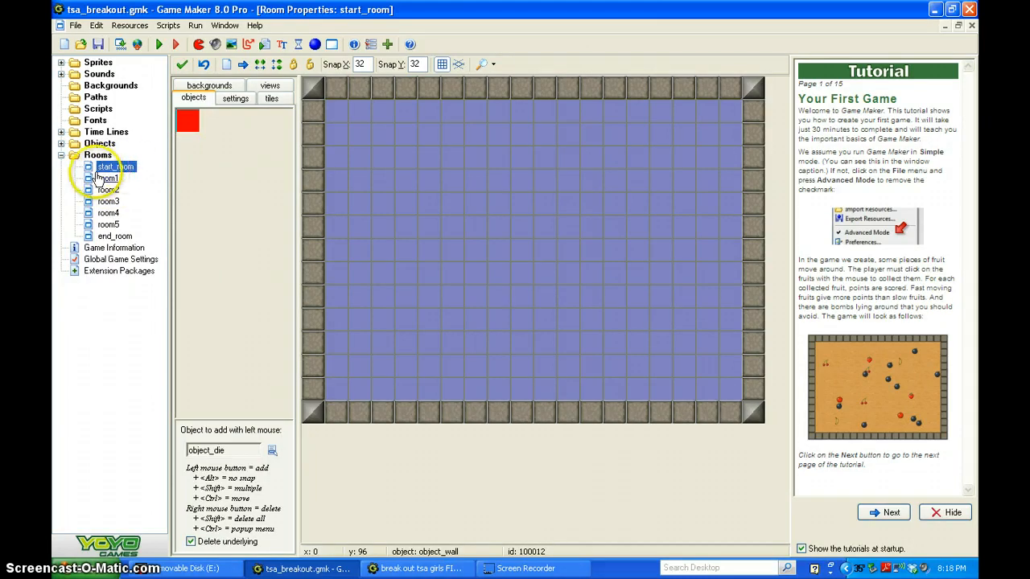
- Switch to the other open breakout project and move room1 above start_room in the room order
left_click(934, 10)
left_click(435, 569)
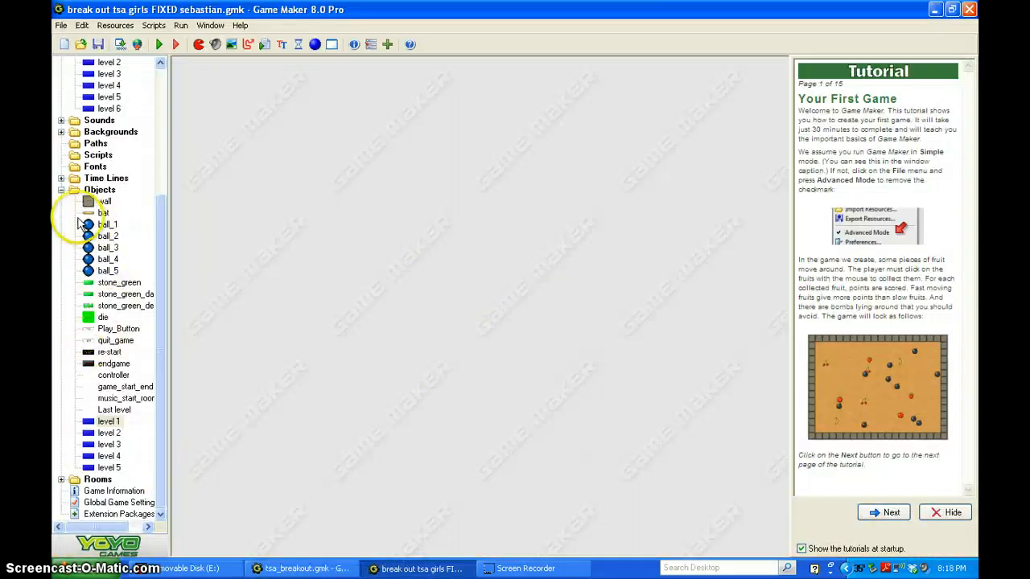
left_click(61, 189)
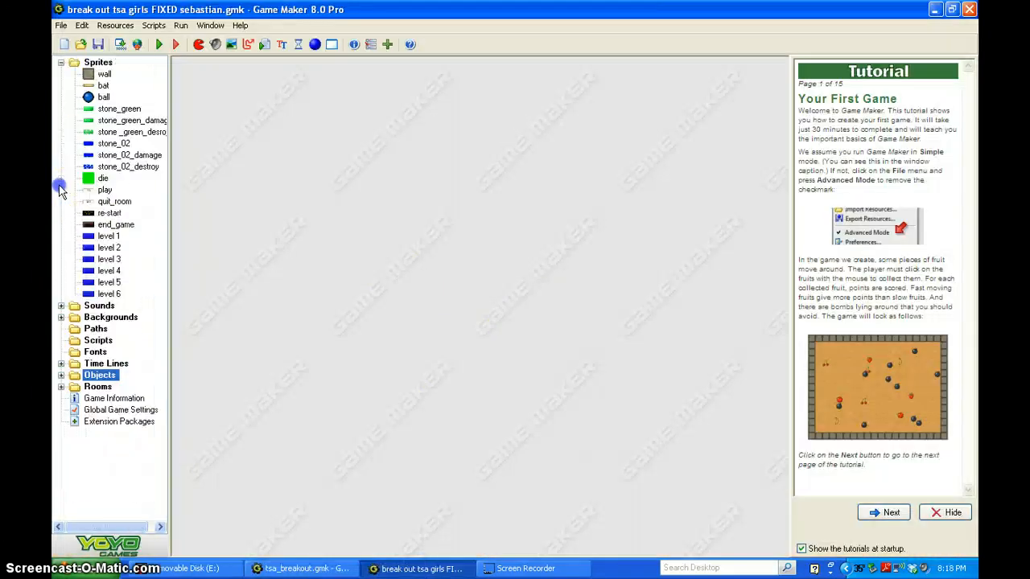
left_click(62, 61)
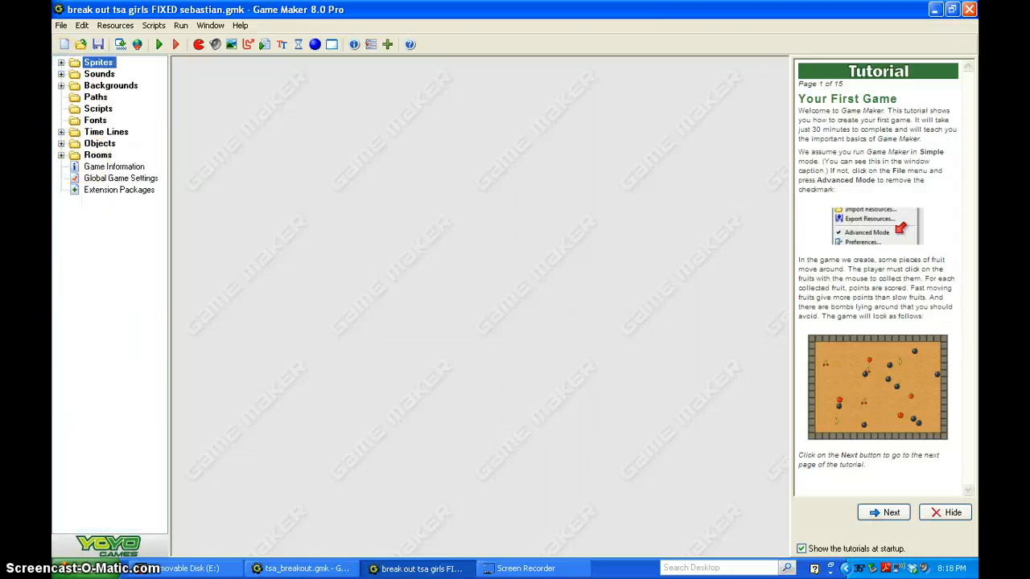
left_click(61, 155)
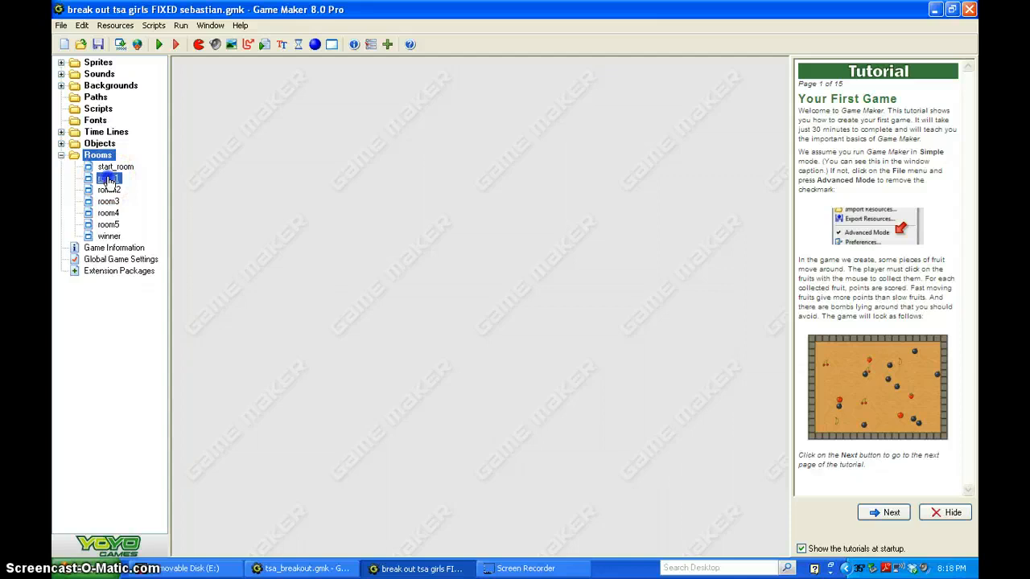
left_click_drag(108, 178, 109, 166)
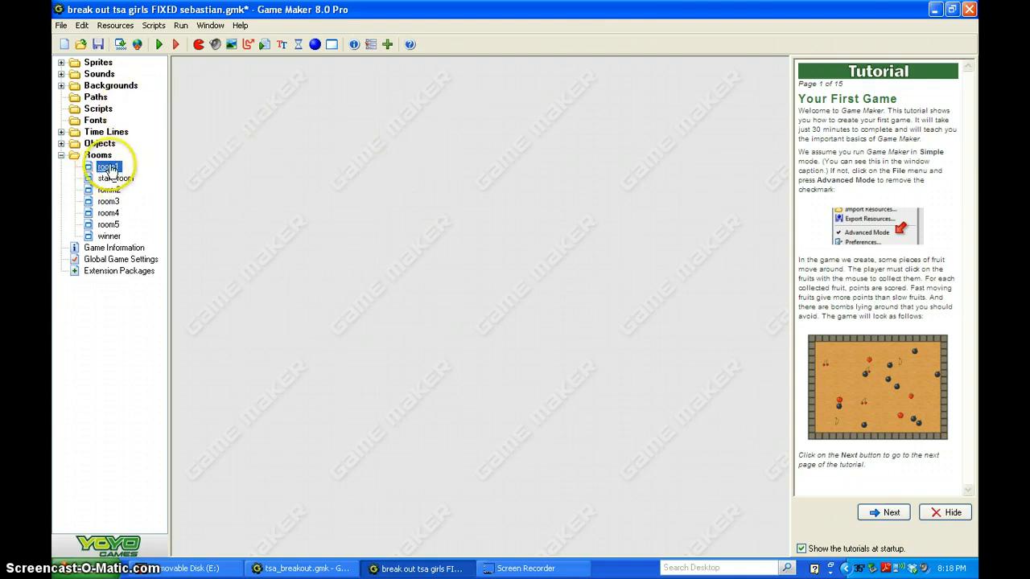
- Run the game and test level 1 by moving the bat to bounce the ball against the stones, and quit the game
left_click(159, 46)
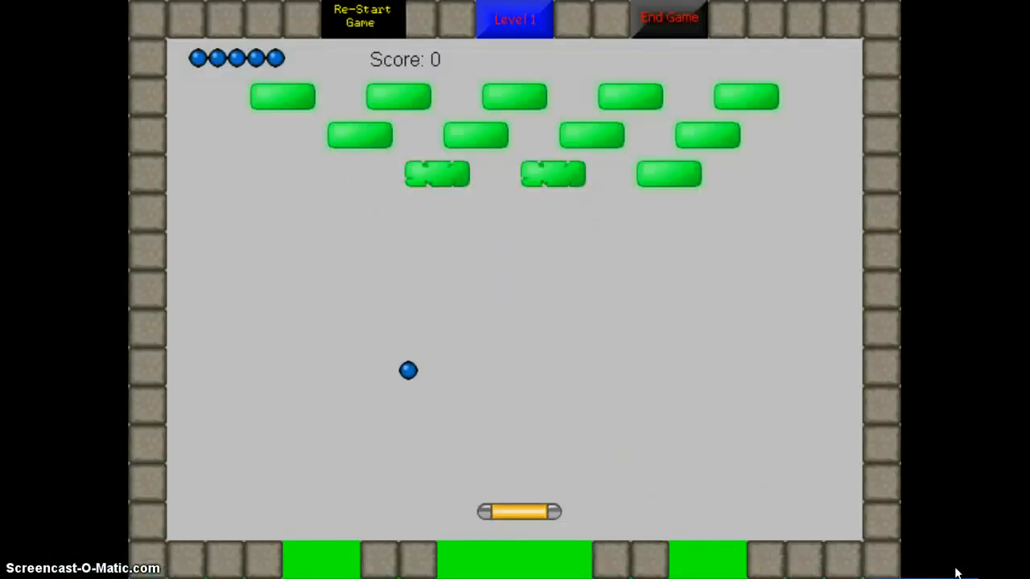
key("Left")
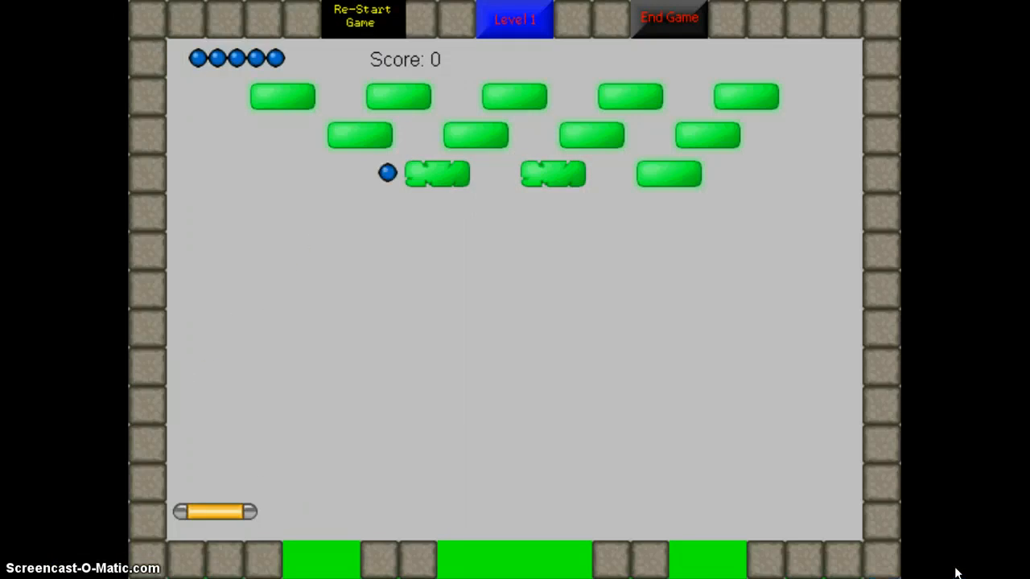
key("Right")
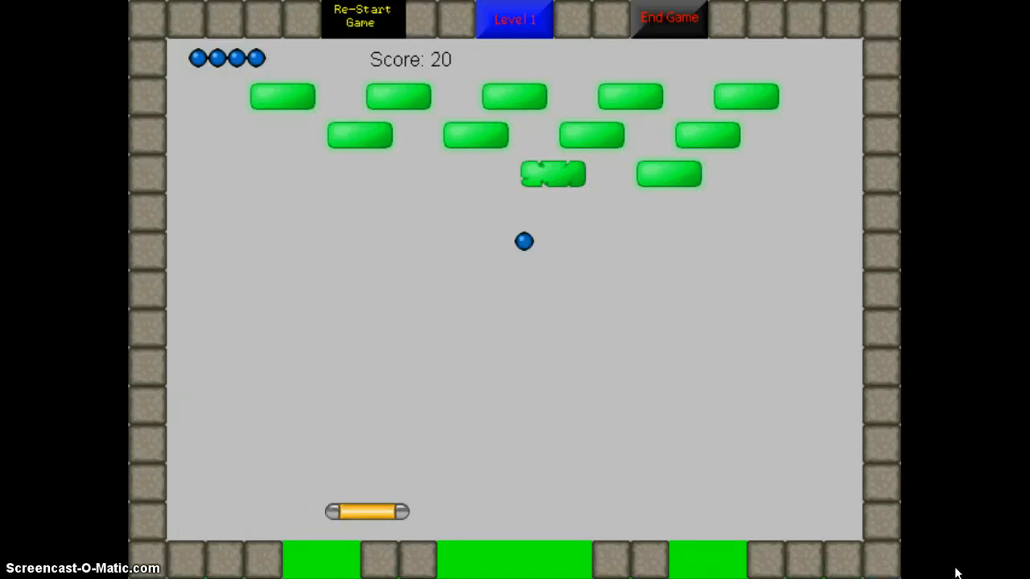
key("Left")
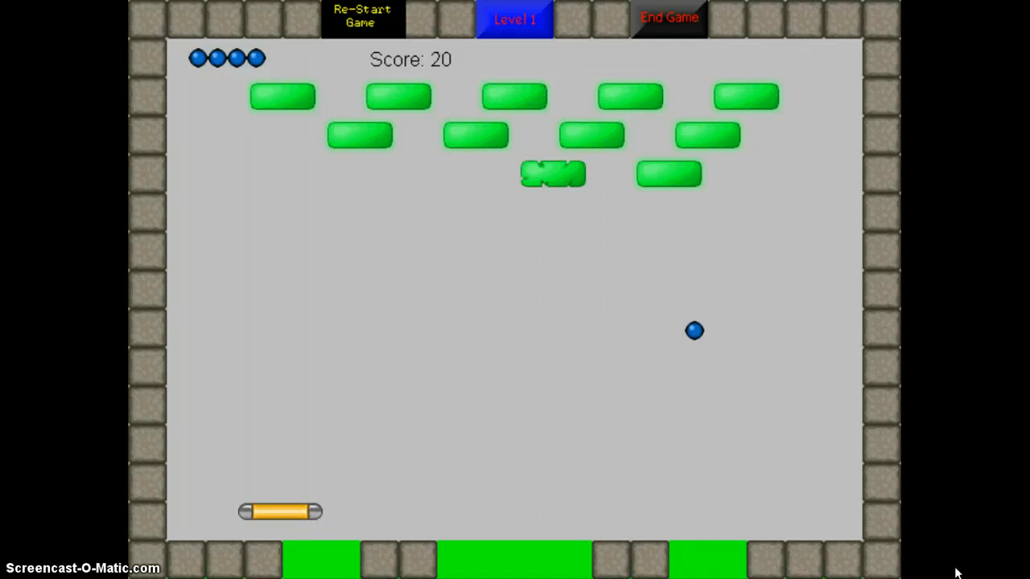
key("Right")
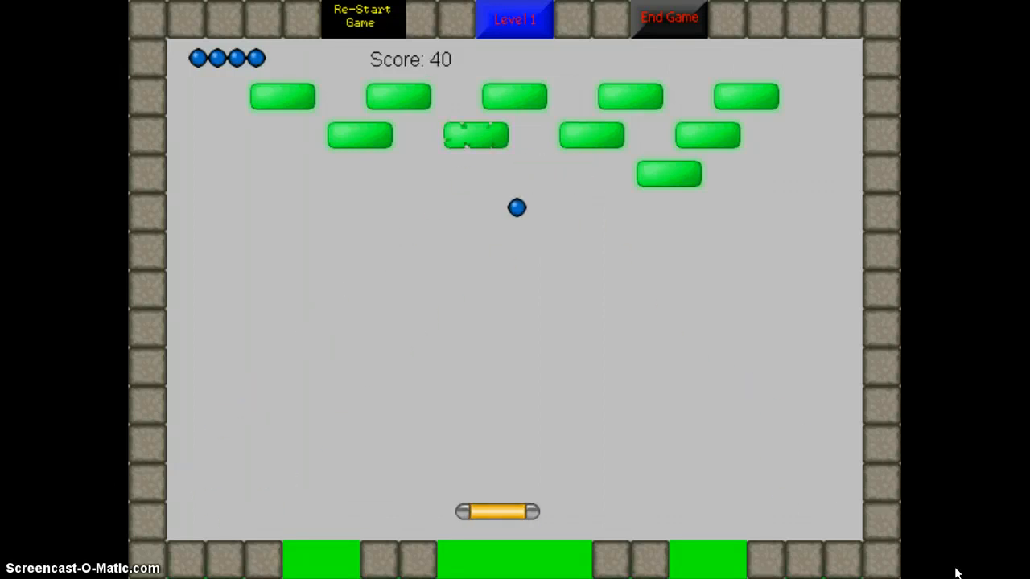
key("Right")
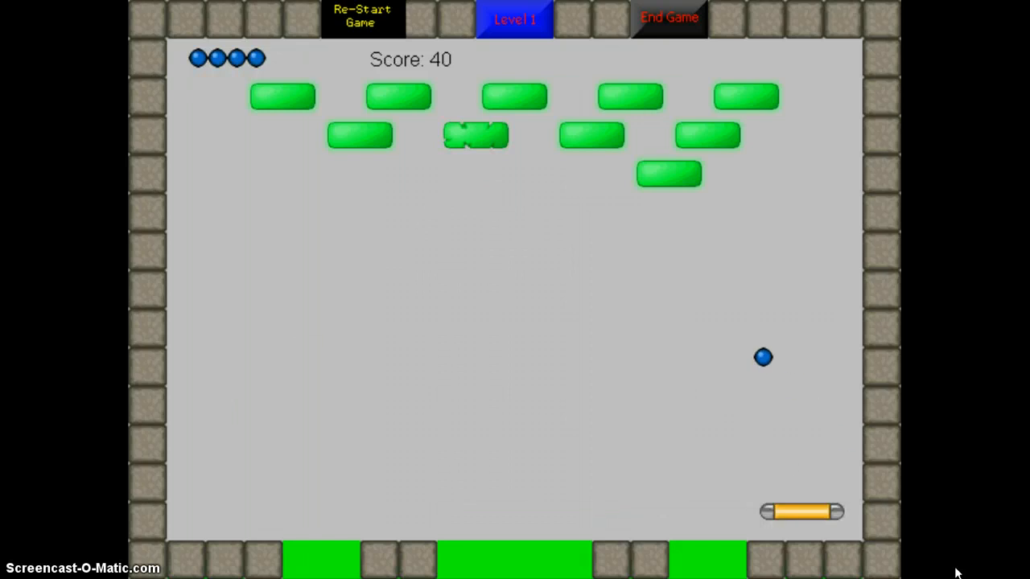
key("Left")
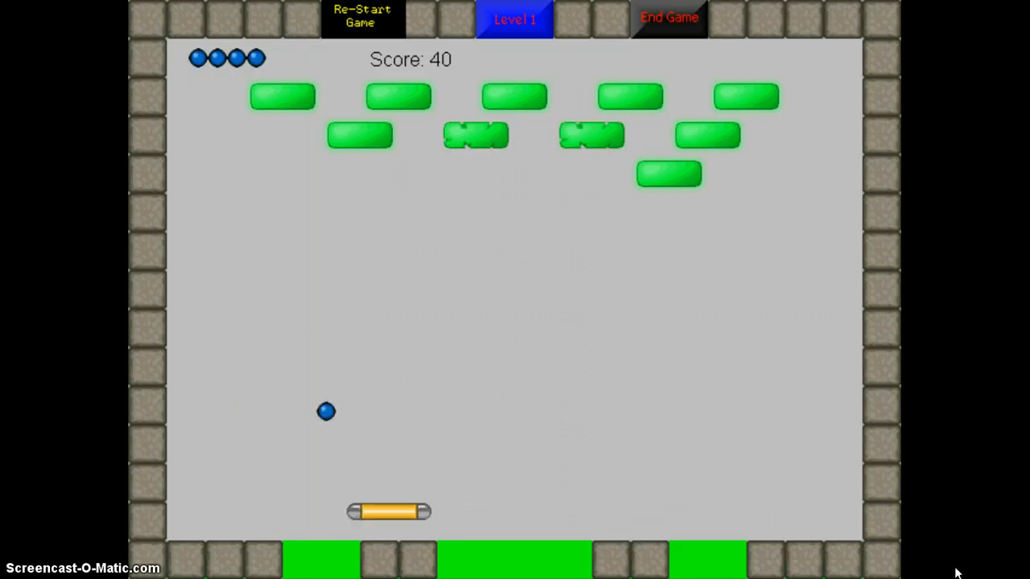
key("Right")
key("Right")
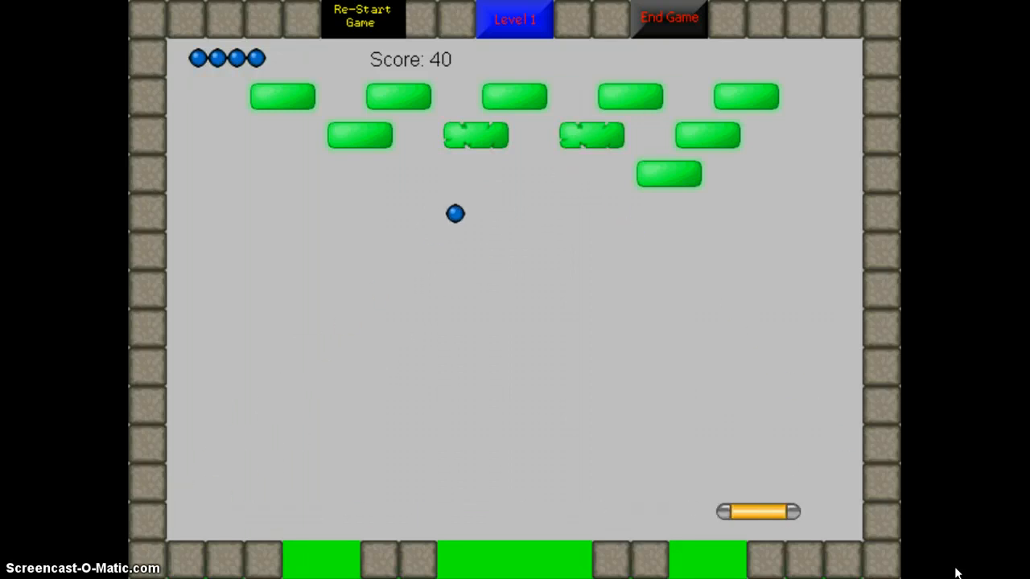
key("Left")
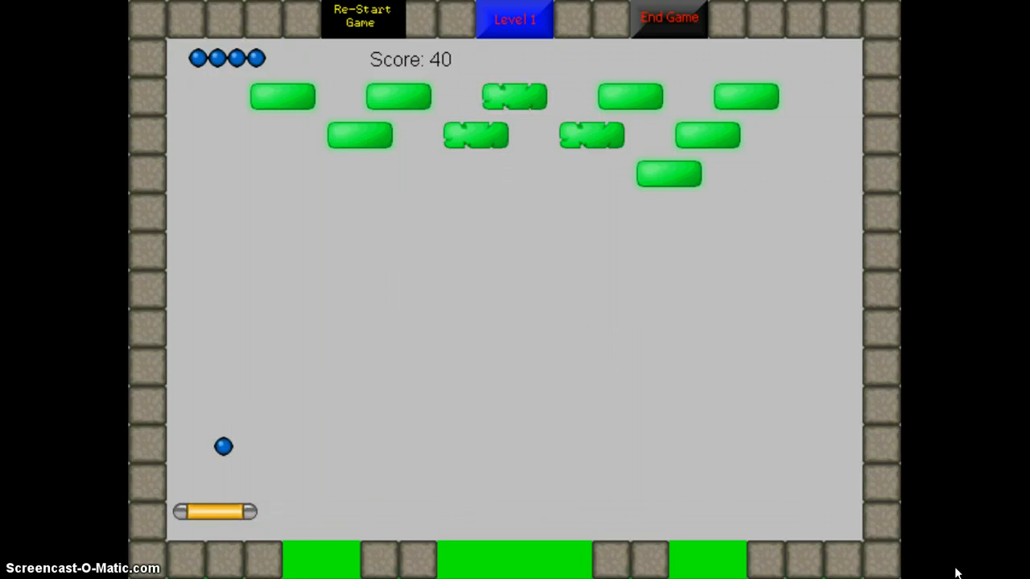
key("Right")
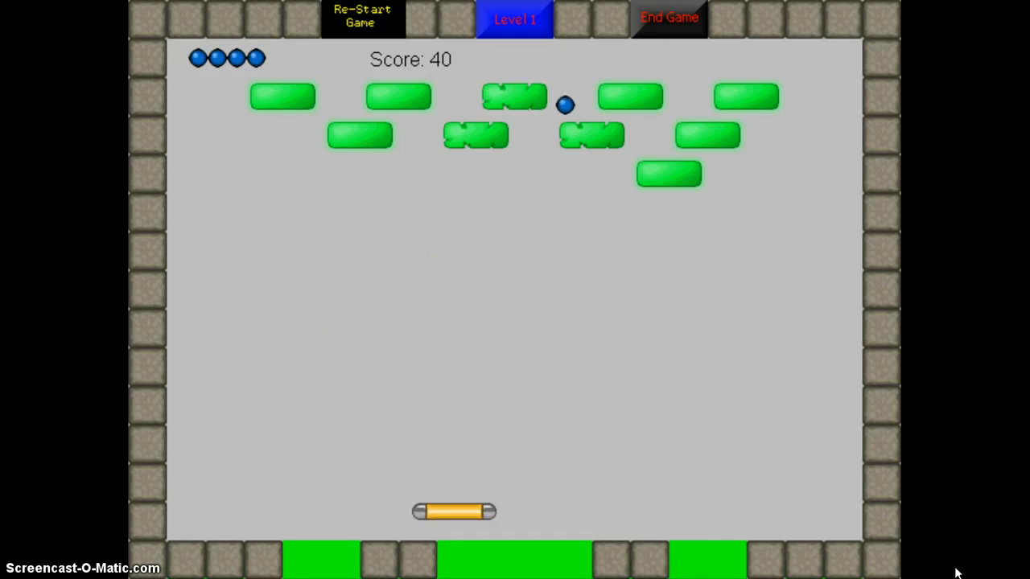
key("Escape")
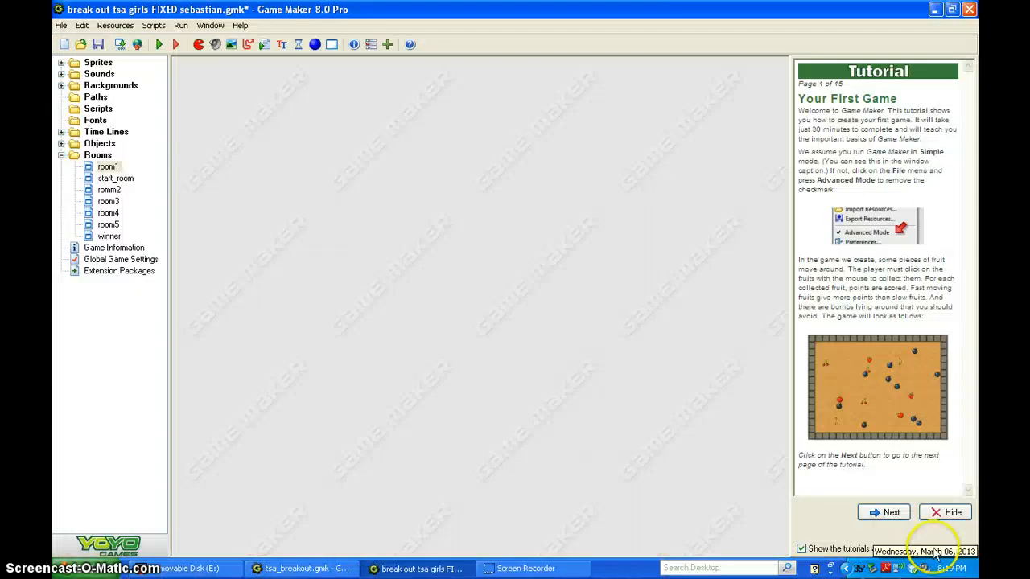
- Review the events and actions of the wall and ball_1 objects, and close both properties windows
left_click(61, 155)
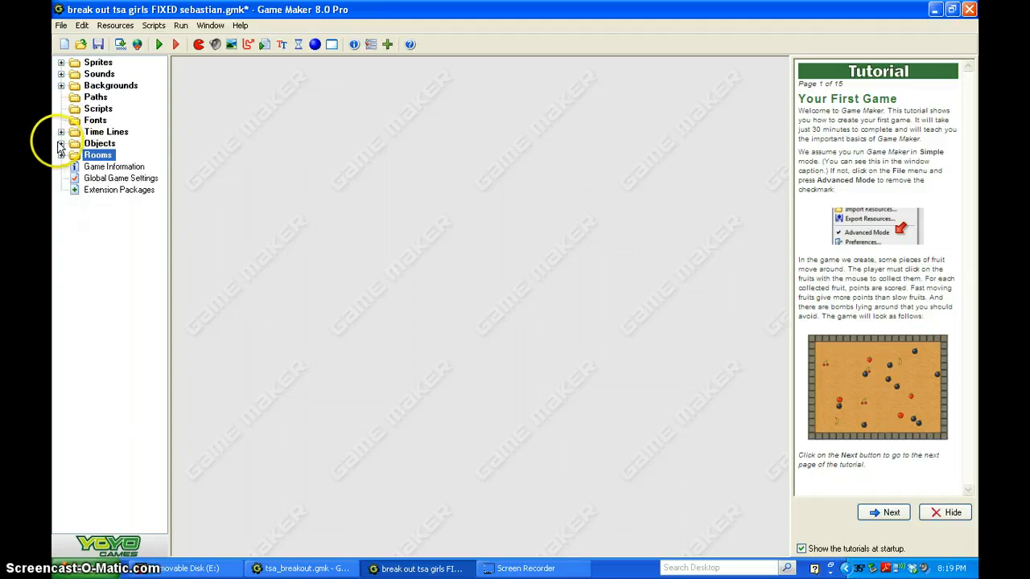
left_click(61, 144)
double_click(104, 155)
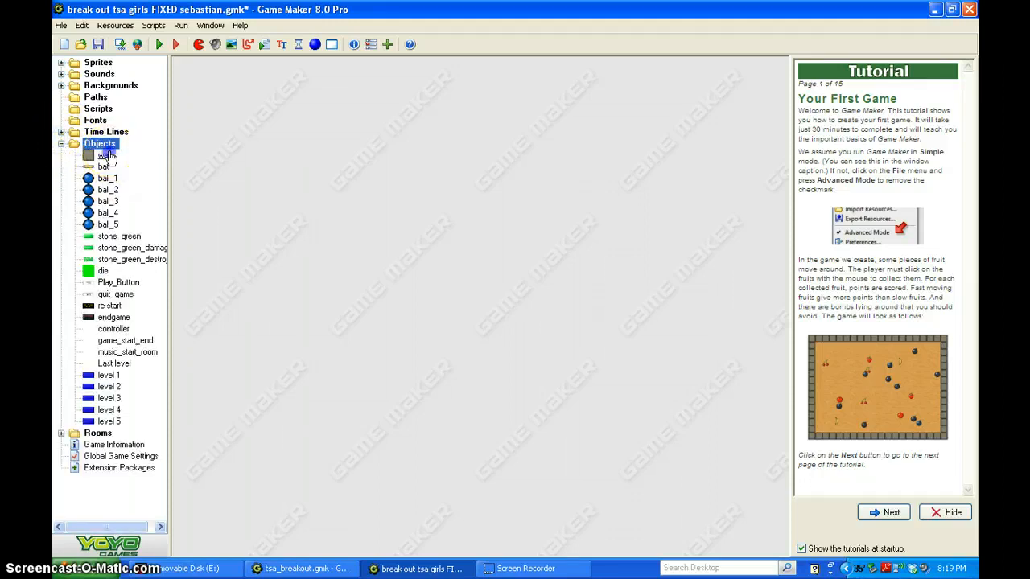
left_click_drag(356, 211, 331, 99)
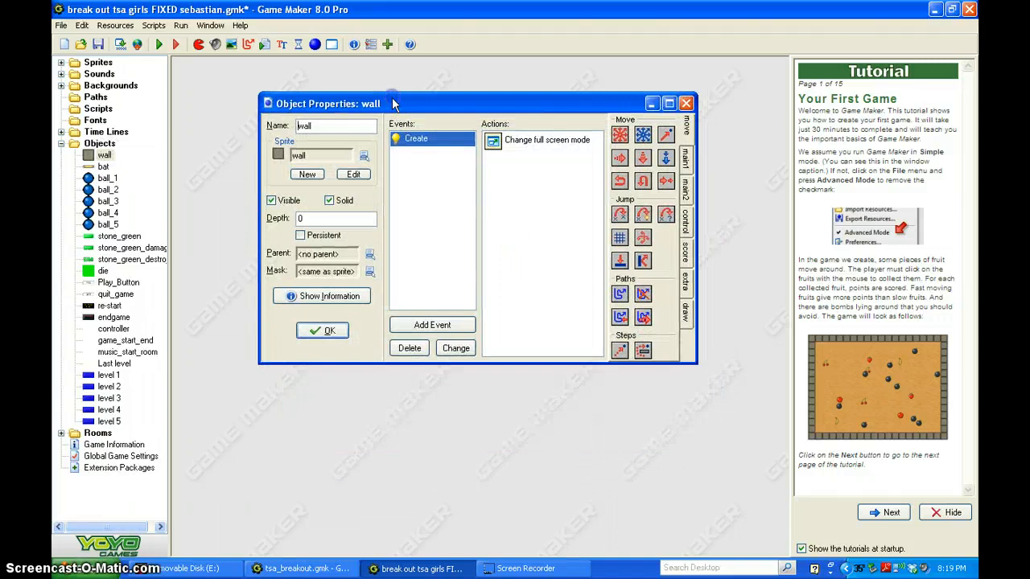
double_click(107, 178)
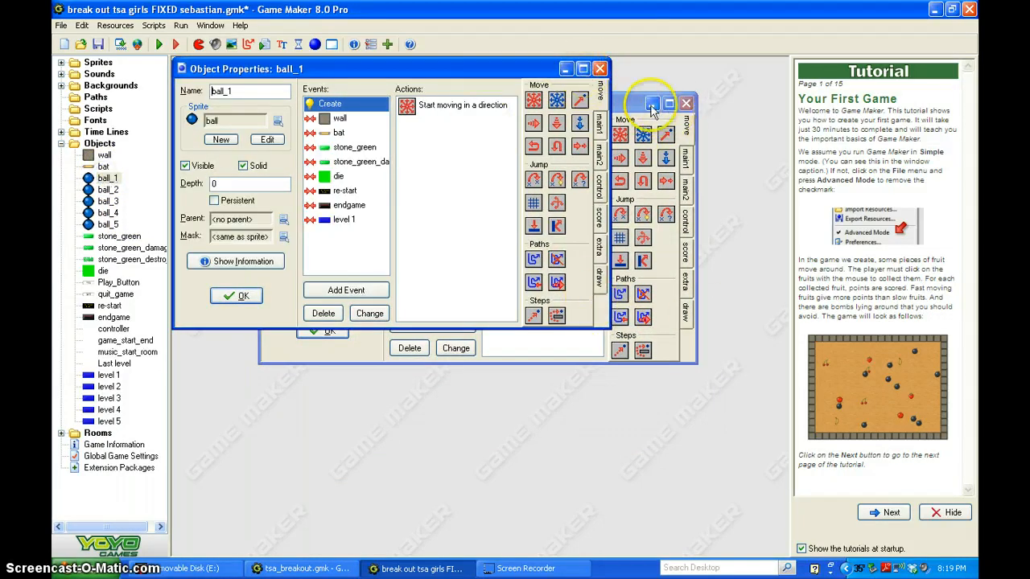
left_click(686, 103)
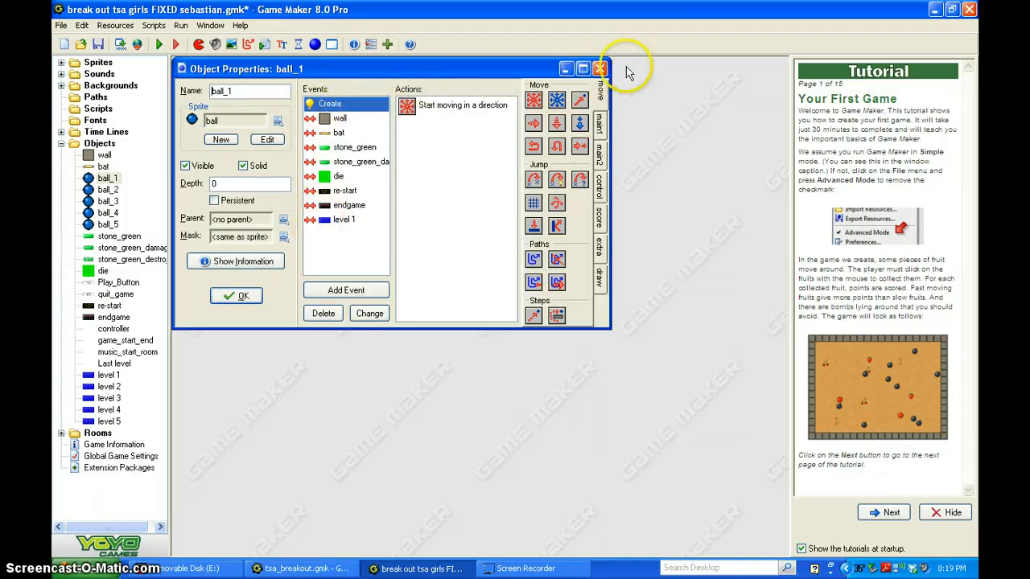
left_click(601, 67)
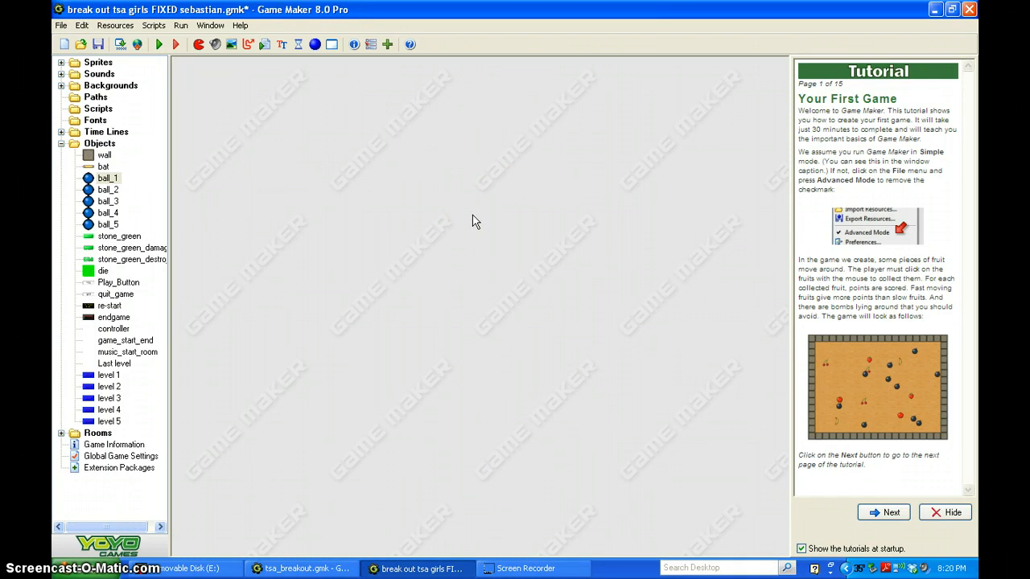
- Collapse the objects and list the sprites of the fixed breakout project for reference
left_click(61, 144)
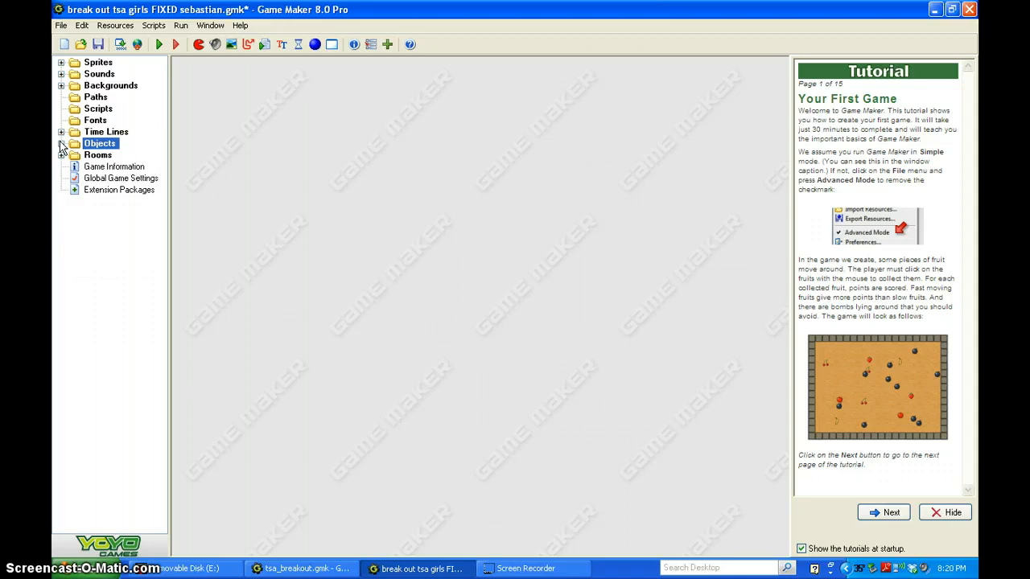
left_click(61, 63)
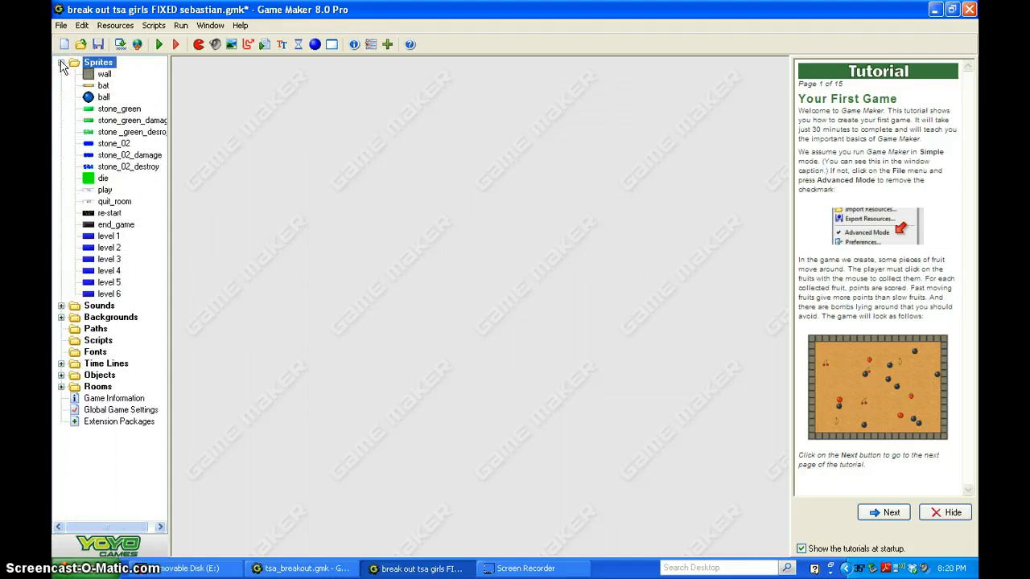
left_click(98, 46)
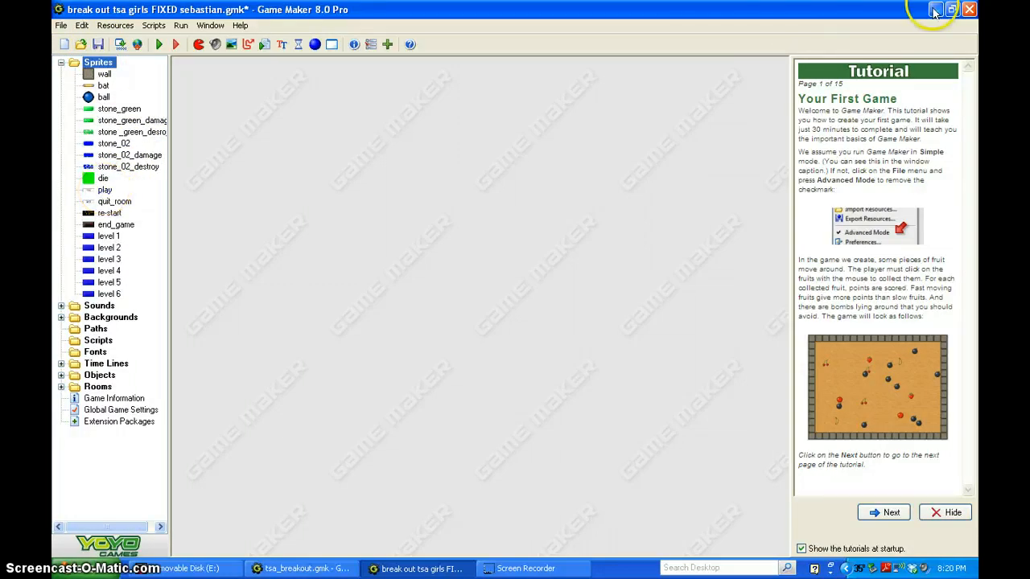
- Switch back to the tsa_breakout.gmk project and list its sprites in place of its rooms
left_click(934, 12)
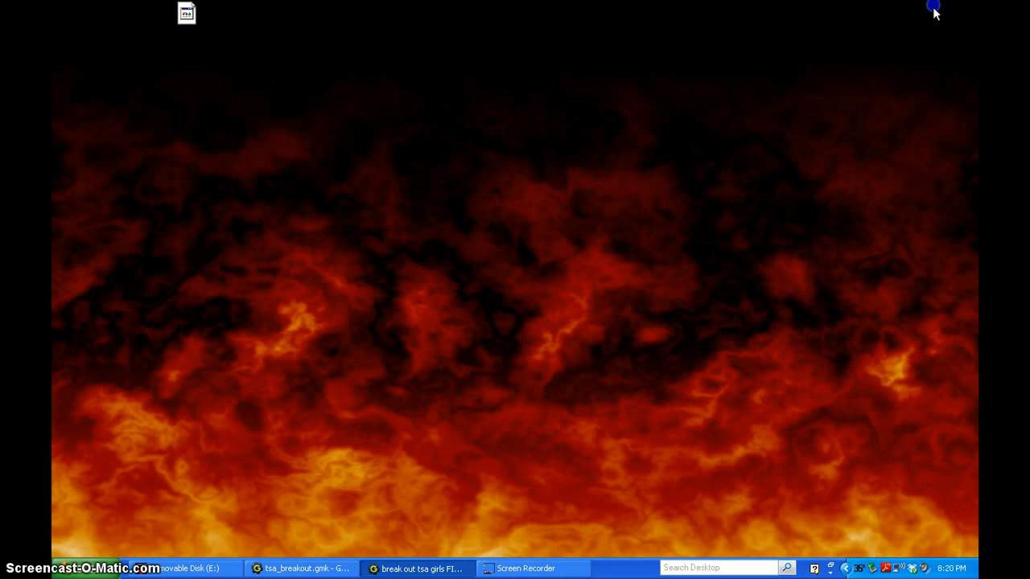
left_click(299, 569)
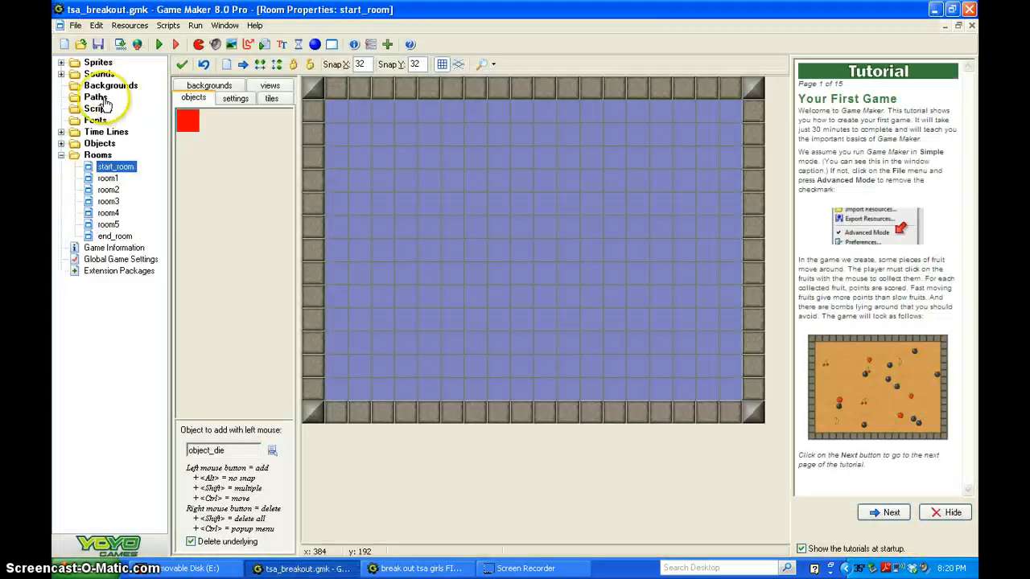
left_click(61, 155)
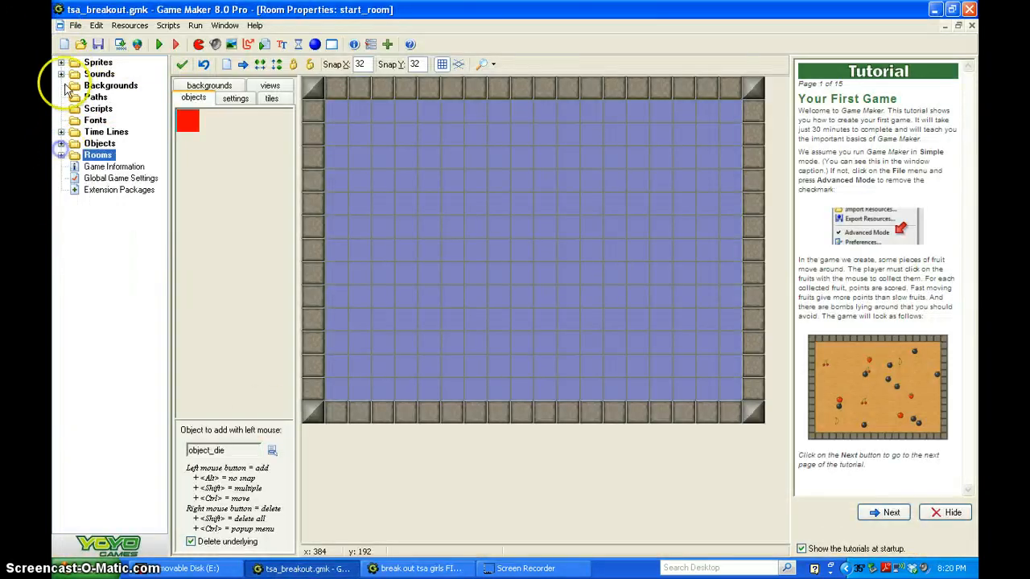
left_click(61, 62)
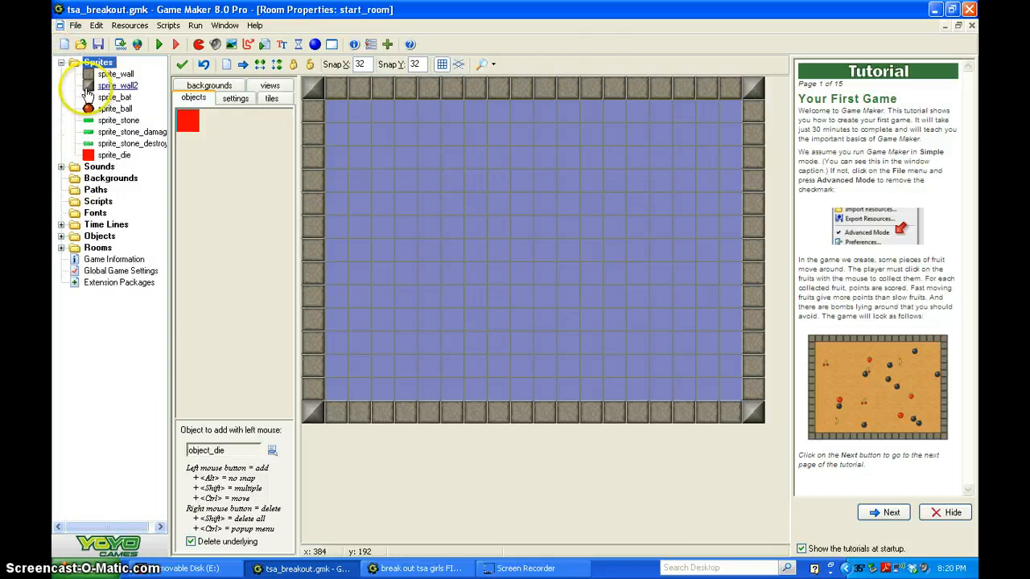
- Create a new sprite in tsa_breakout.gmk and name it "play"
left_click(198, 45)
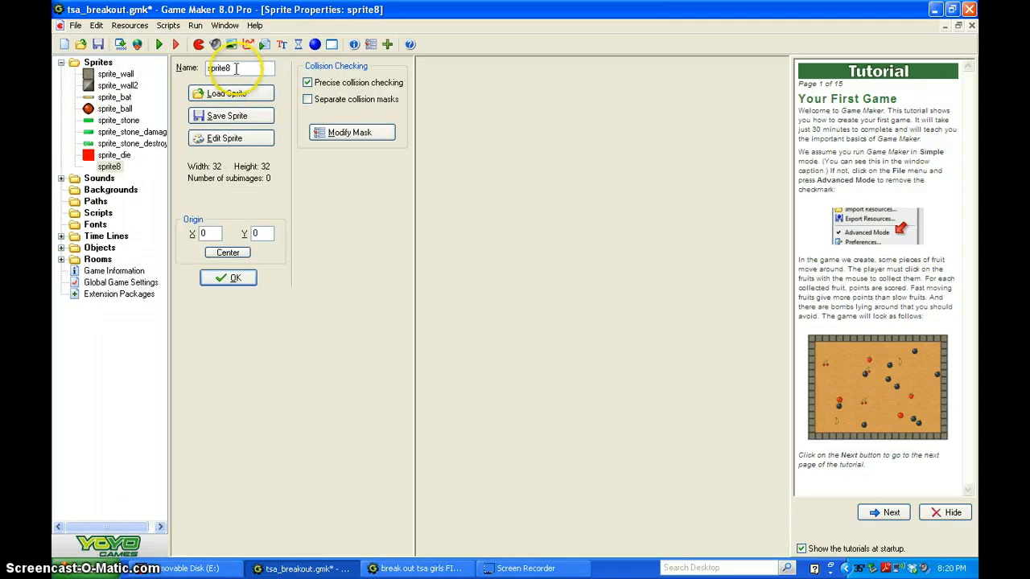
double_click(234, 69)
type("pl")
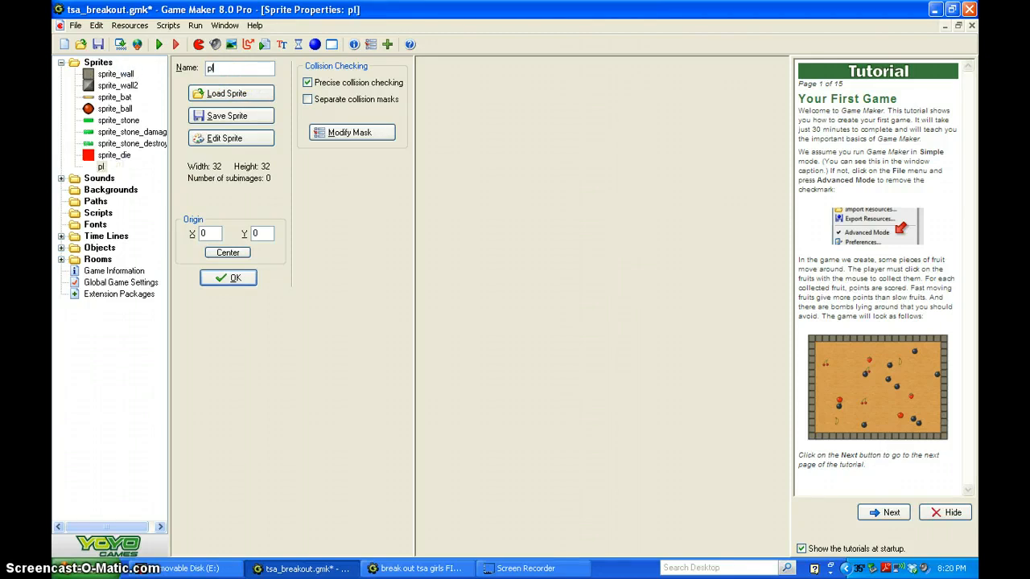
type("ay")
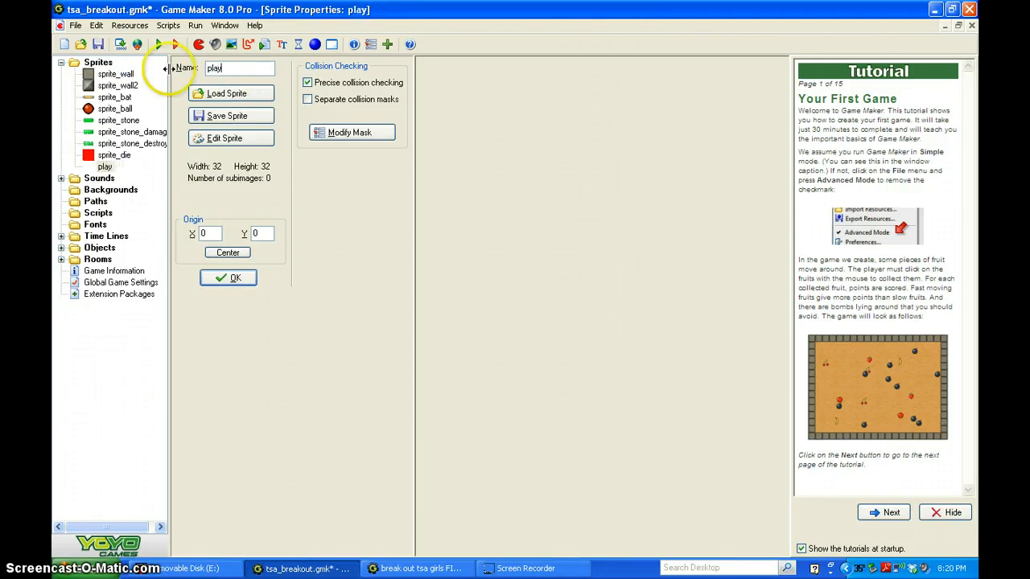
- Load the button_play image from the Buttons folder into the play sprite, and close its properties and the start_room properties
left_click(226, 95)
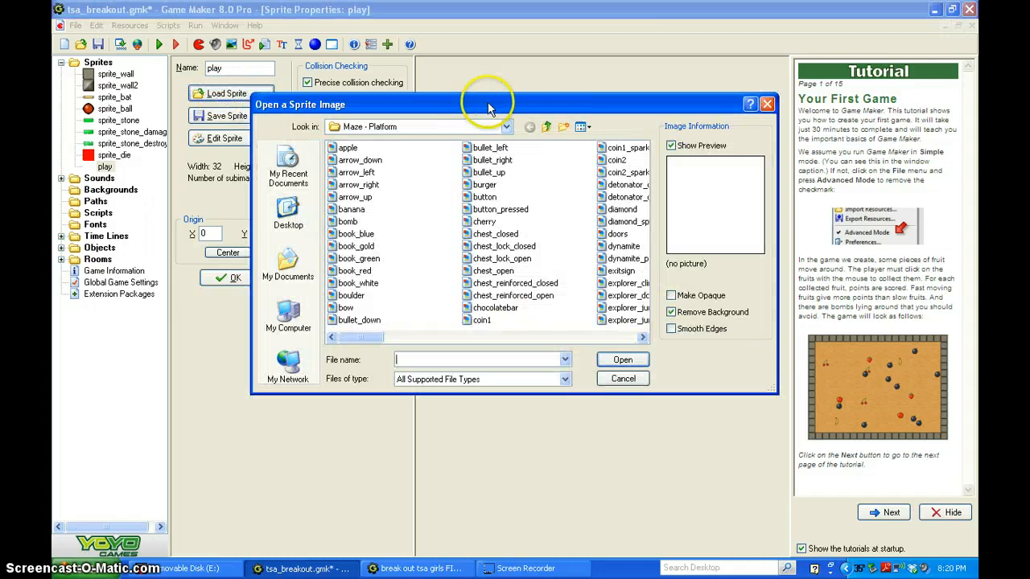
left_click(545, 126)
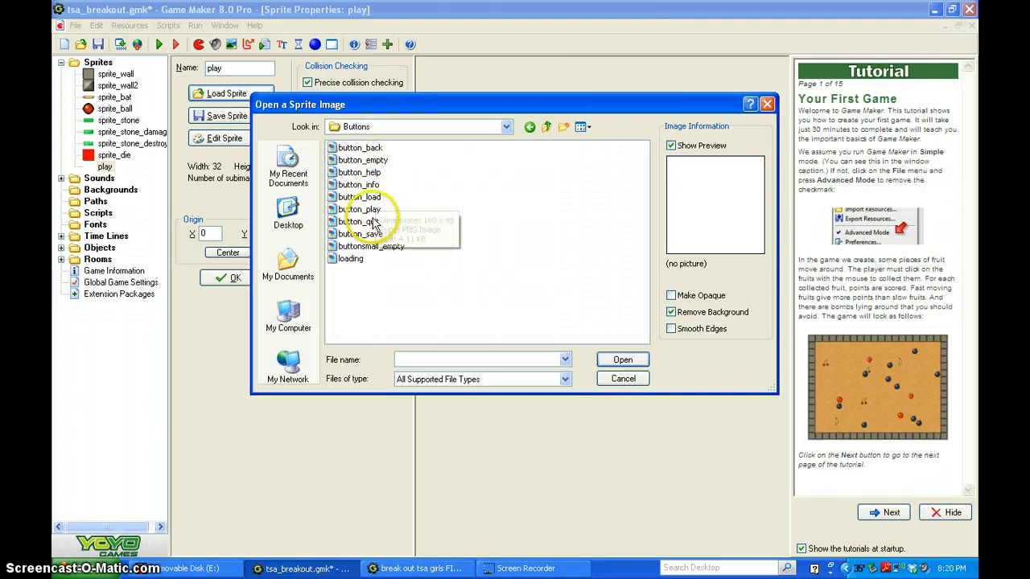
left_click(368, 210)
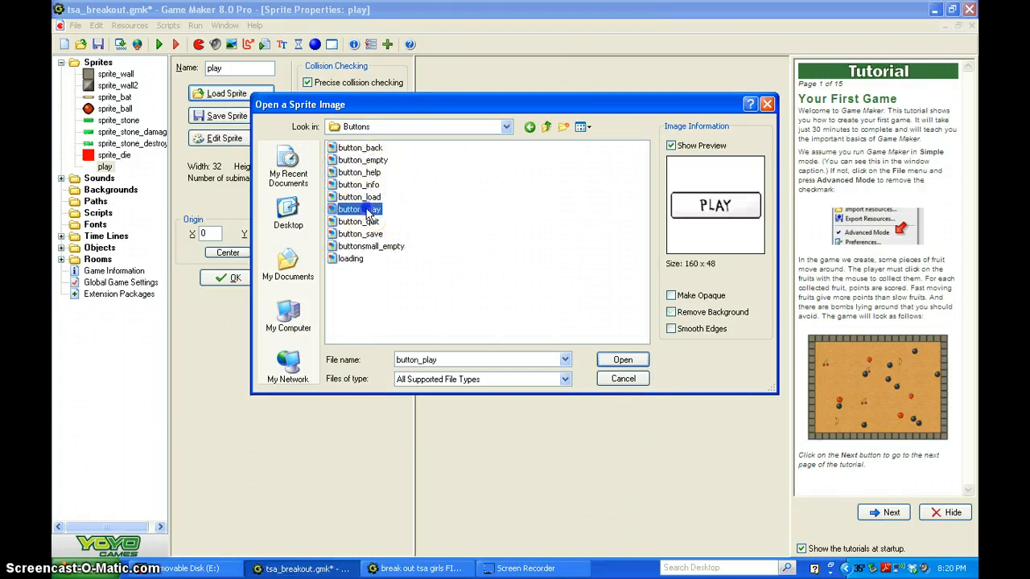
left_click(622, 362)
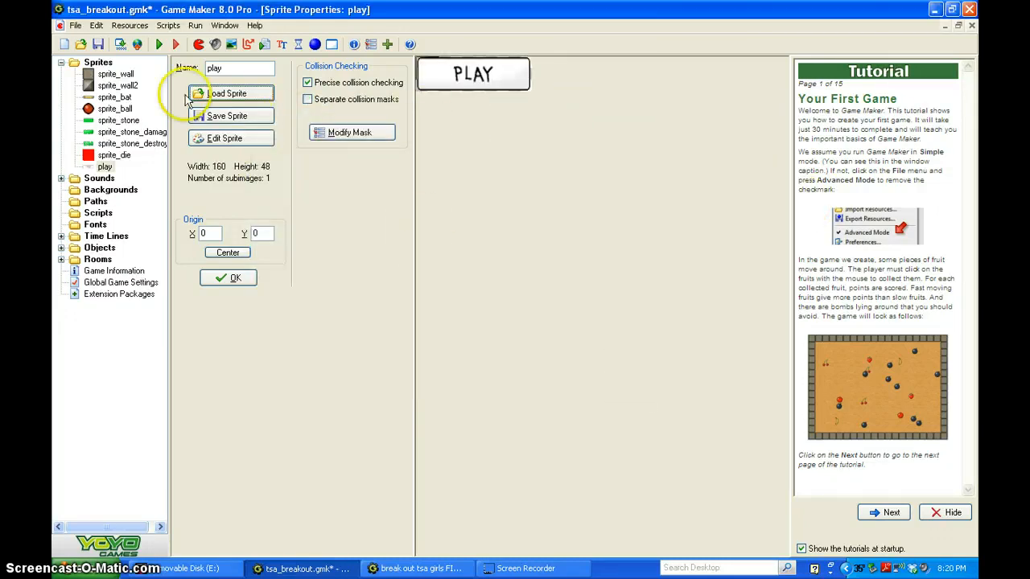
left_click(231, 278)
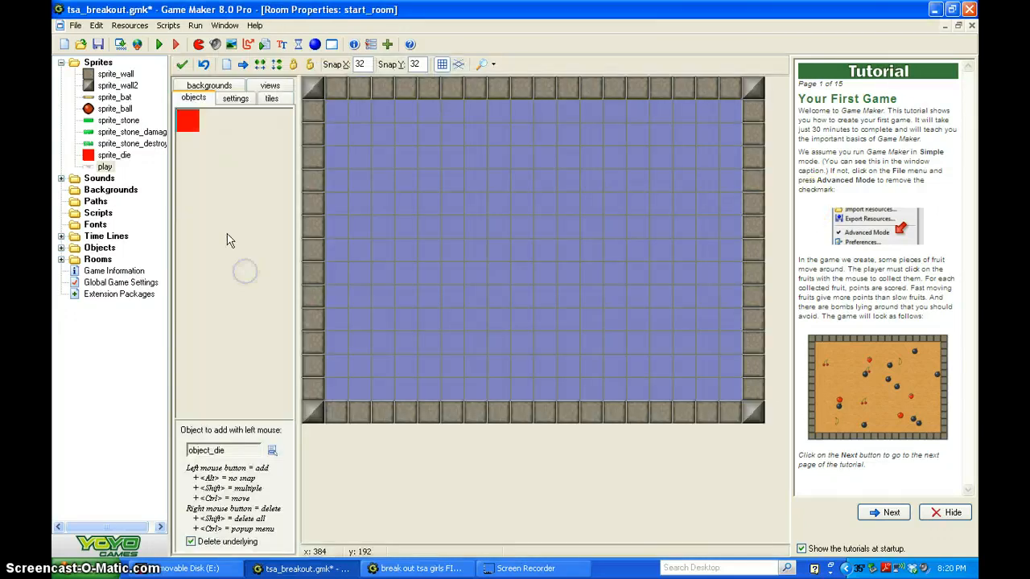
left_click(182, 62)
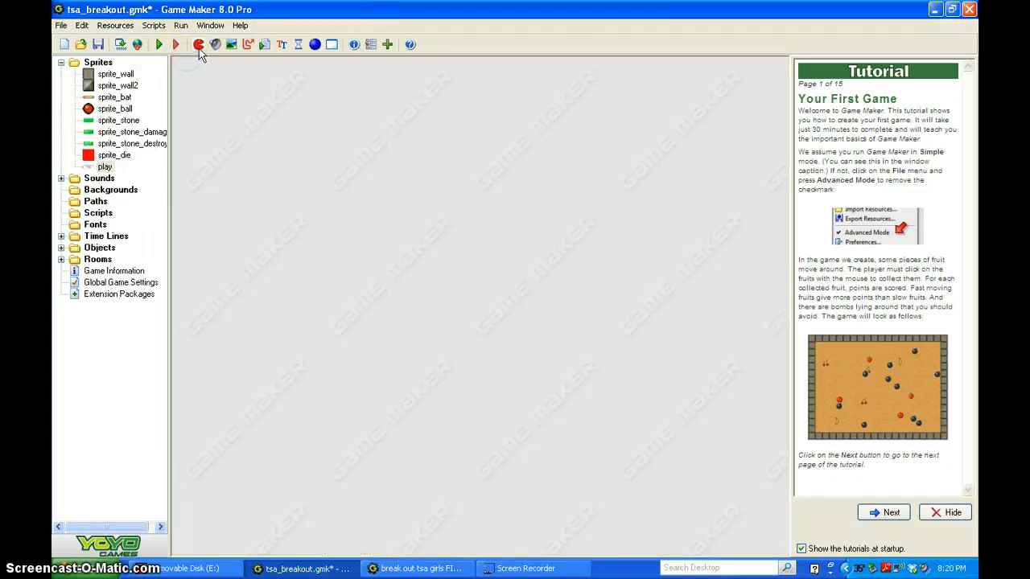
- Create a new sprite named "quit" and load the button_quit image into it
left_click(197, 44)
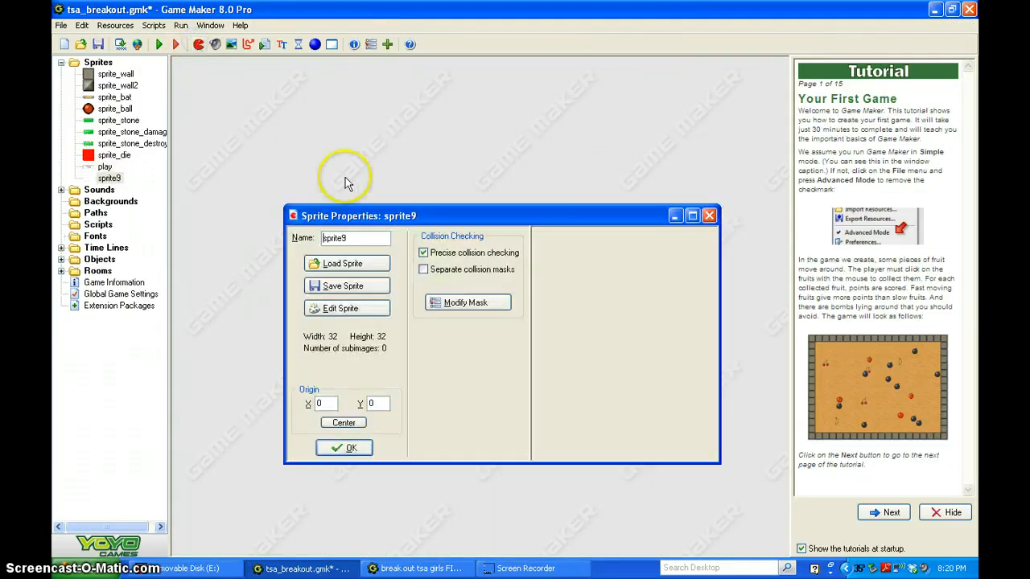
double_click(353, 236)
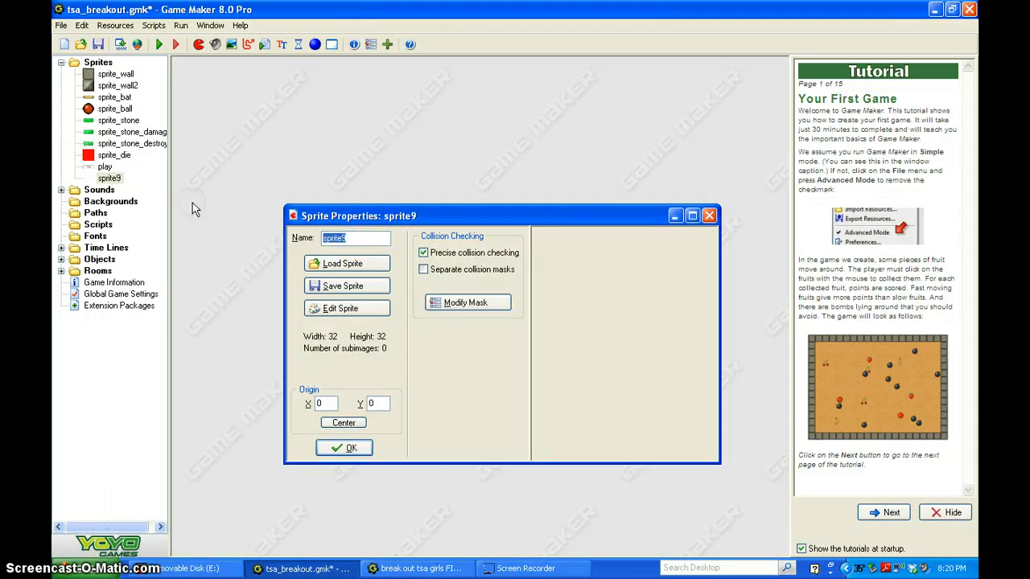
type("quit")
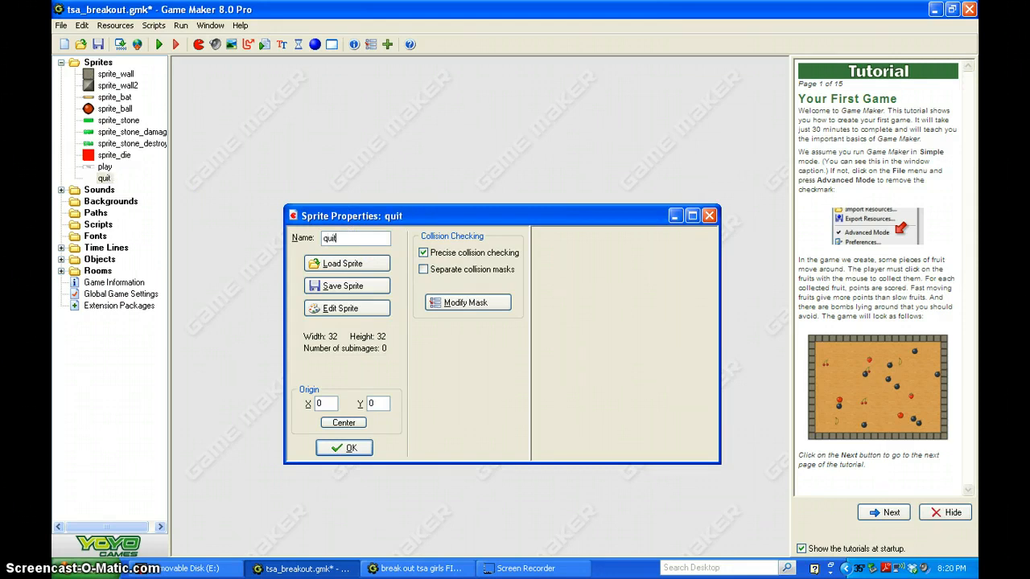
left_click(345, 264)
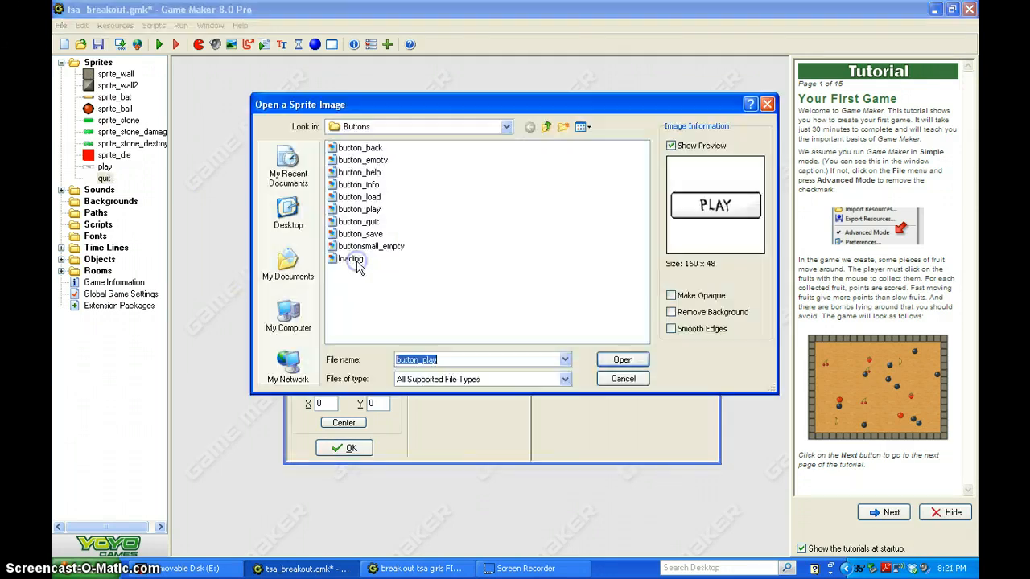
left_click(358, 221)
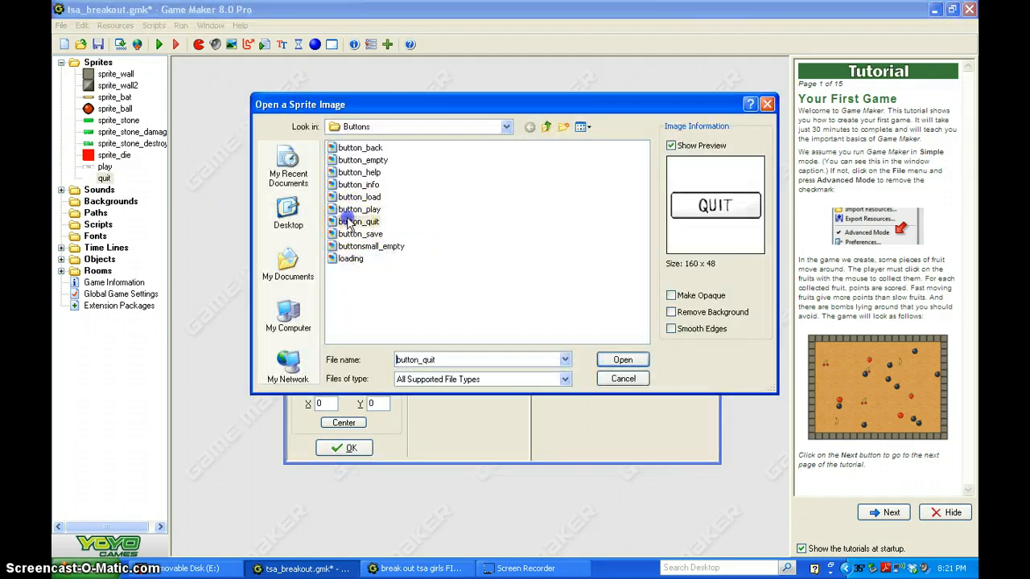
left_click(619, 360)
left_click(345, 447)
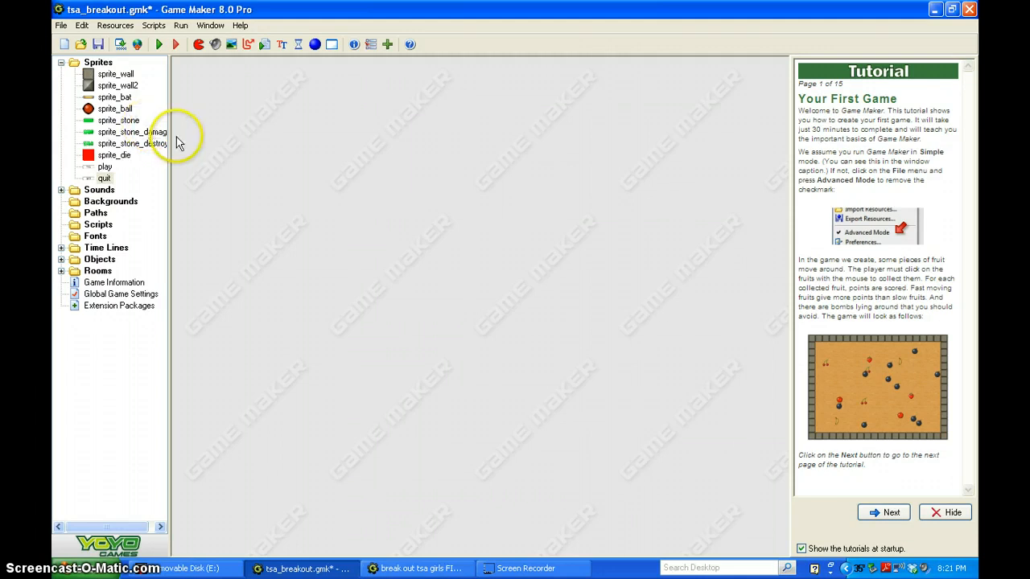
- Create a new sprite named "re_start" and give it a blank 64 x 32 image
left_click(199, 45)
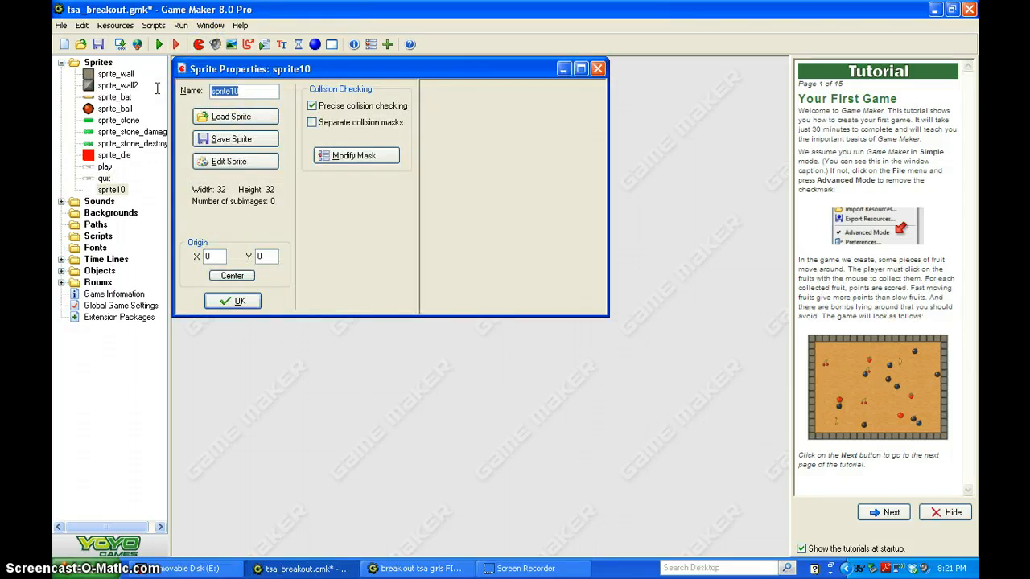
type("re_start")
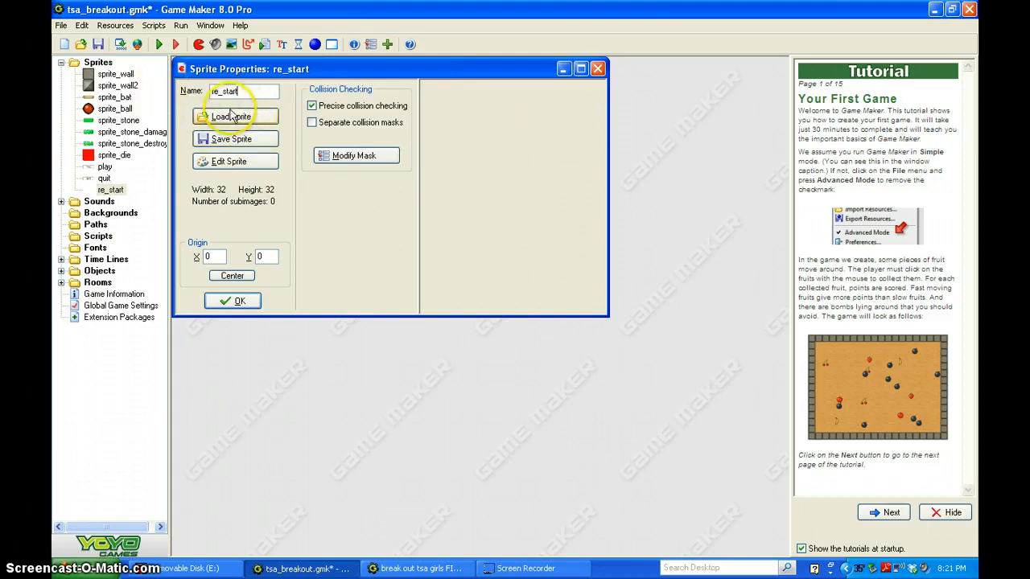
left_click(231, 163)
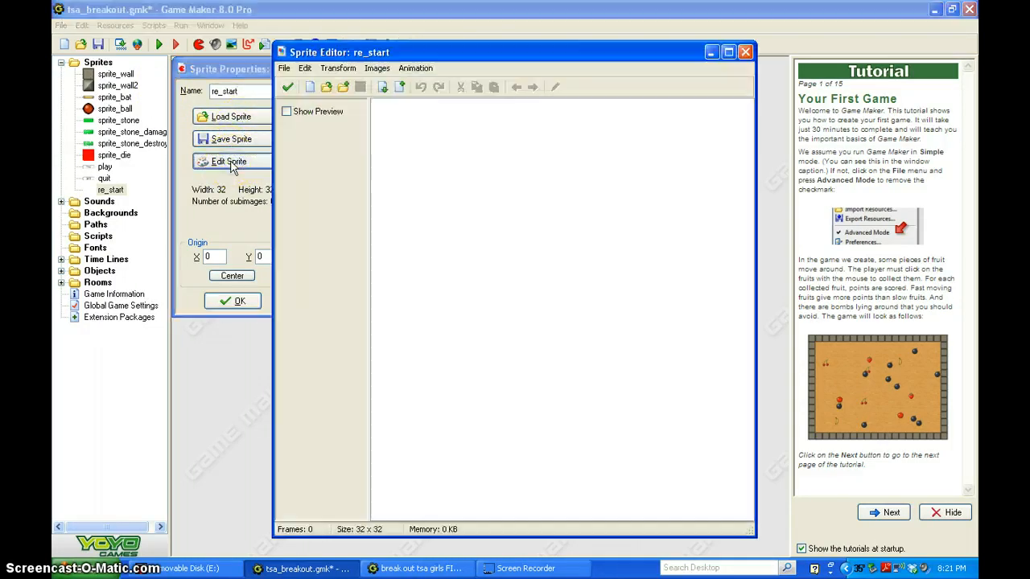
left_click(309, 86)
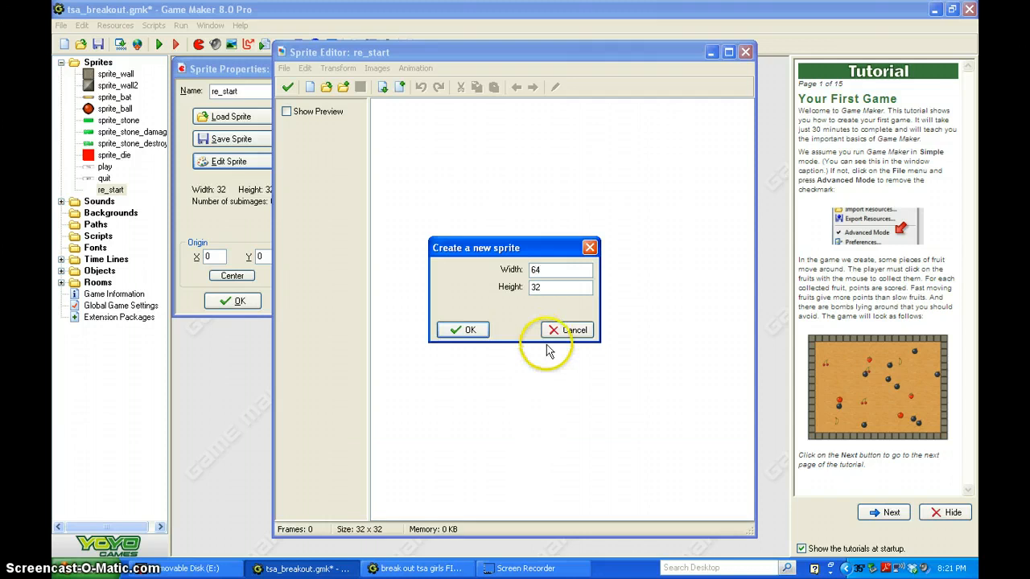
left_click(471, 331)
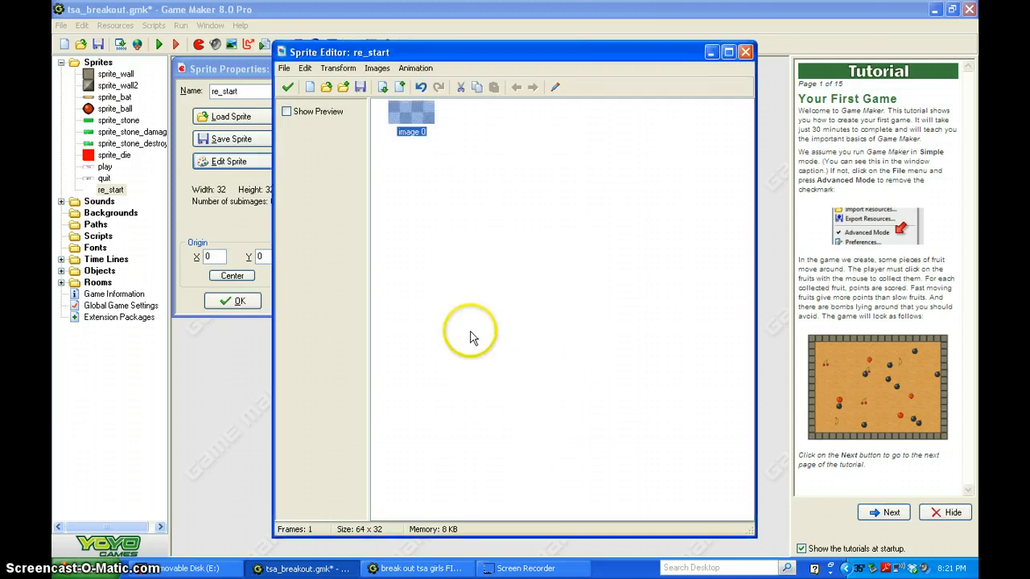
- Open the blank re_start image for editing and flood fill it entirely with blue
double_click(415, 116)
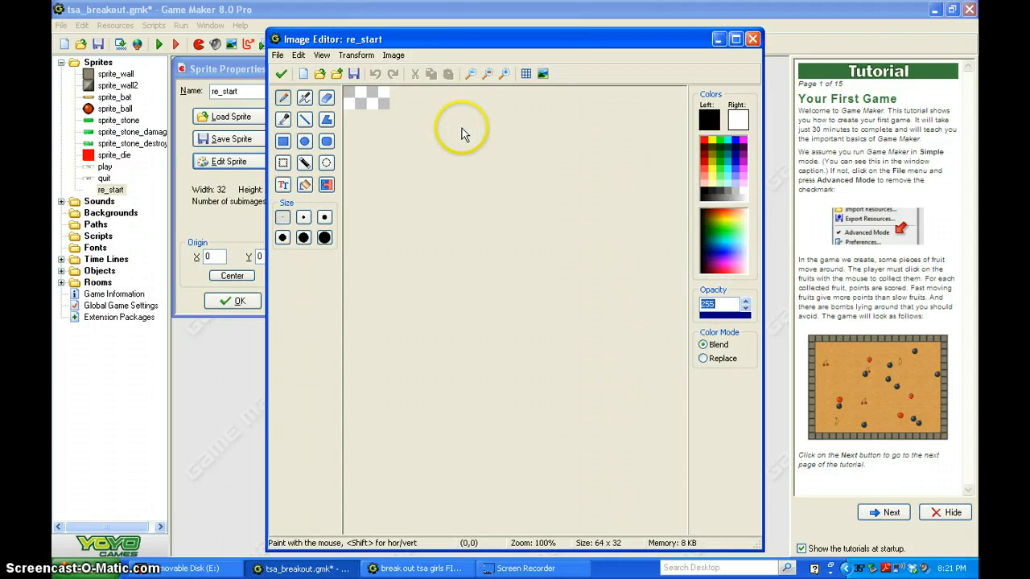
left_click(505, 74)
left_click(506, 74)
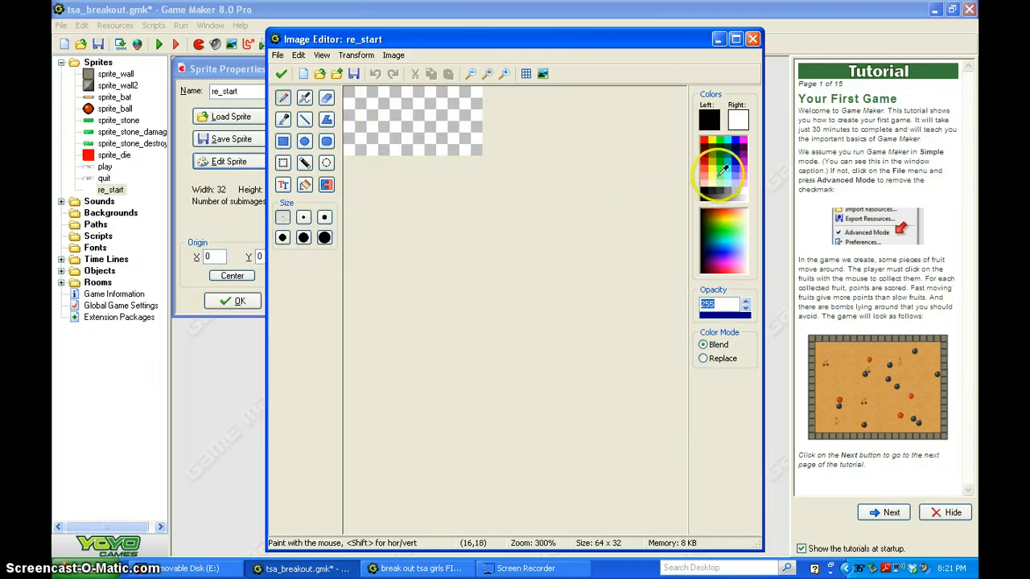
left_click(736, 142)
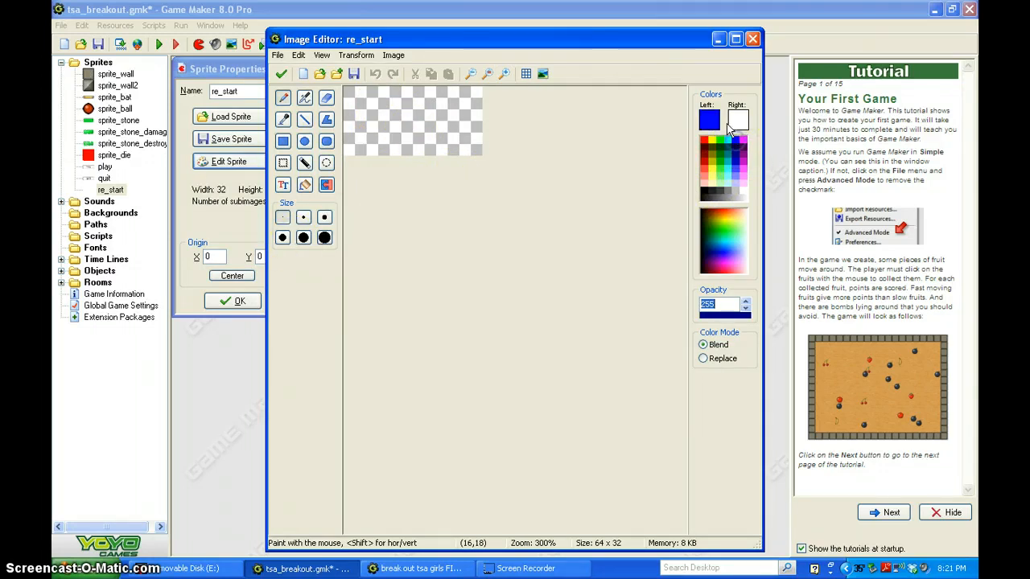
left_click(304, 185)
left_click(388, 124)
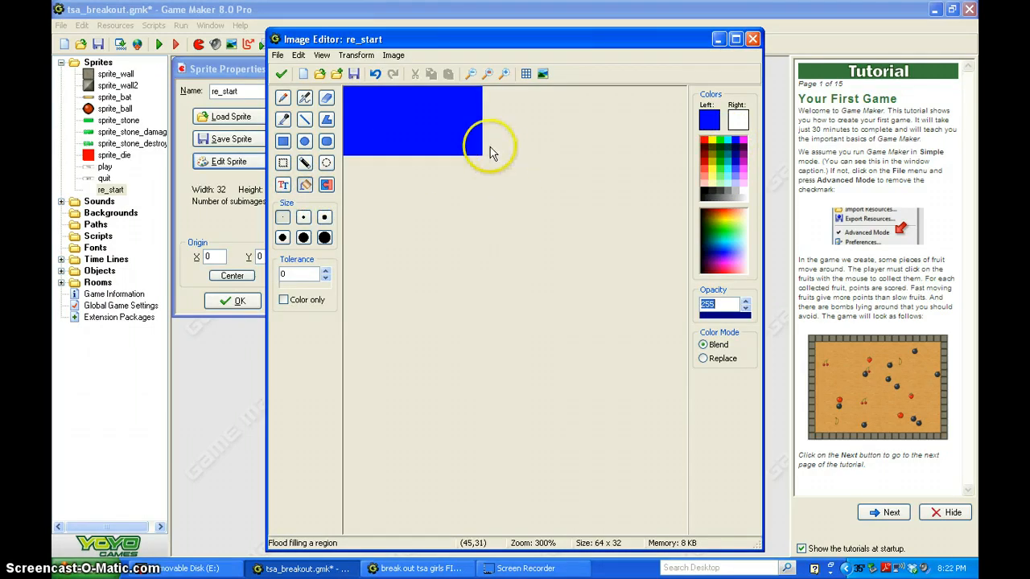
- Buttonize the blue image with opacity 103, thickness about 12 and smooth edges
left_click(394, 56)
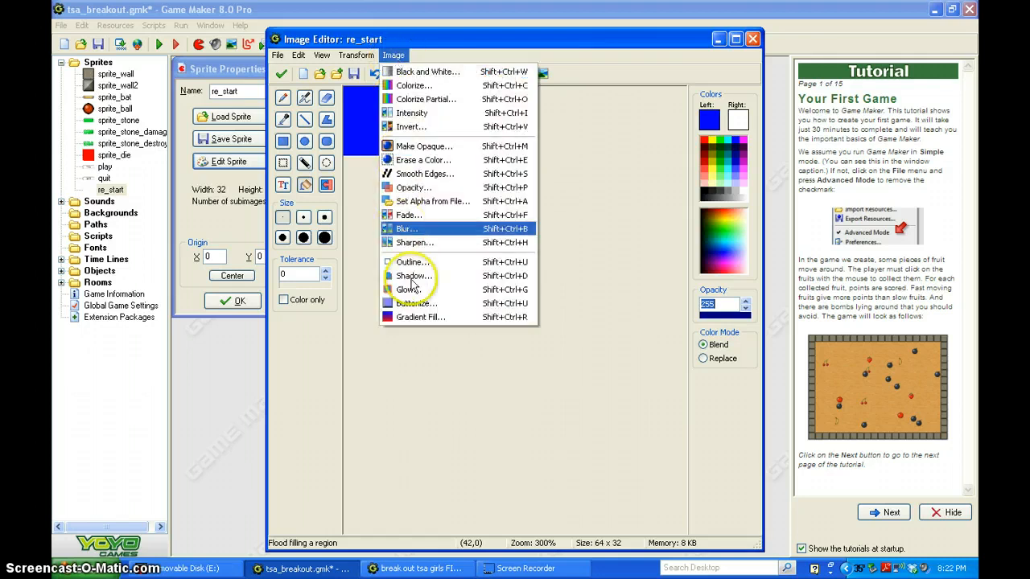
left_click(414, 303)
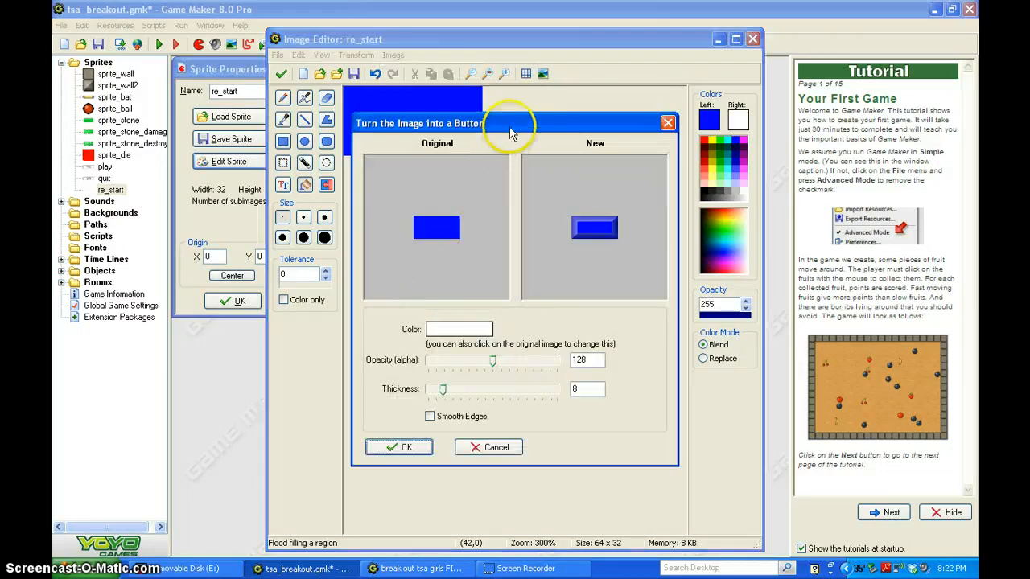
left_click_drag(510, 126, 504, 179)
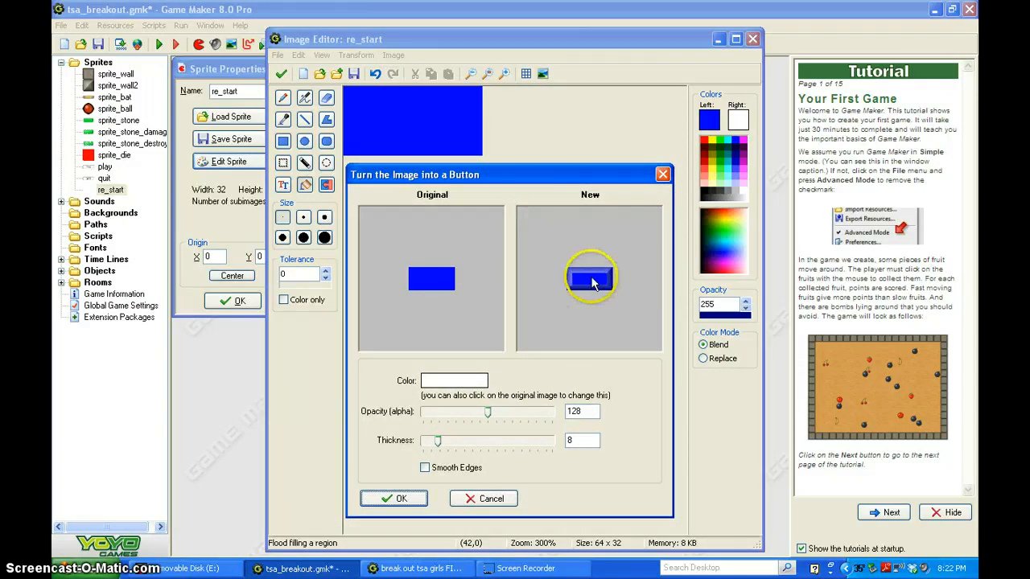
left_click(487, 414)
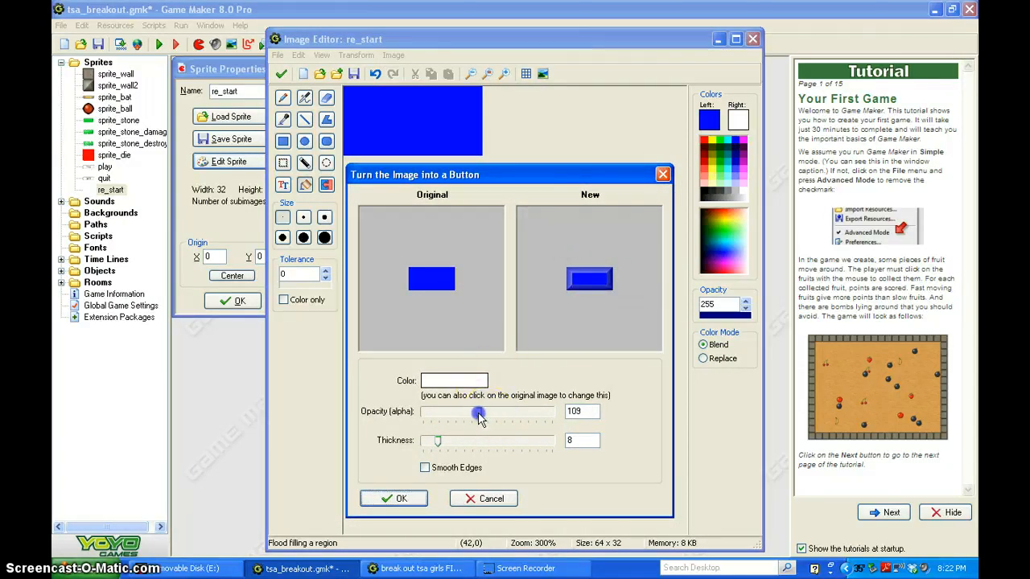
left_click(436, 444)
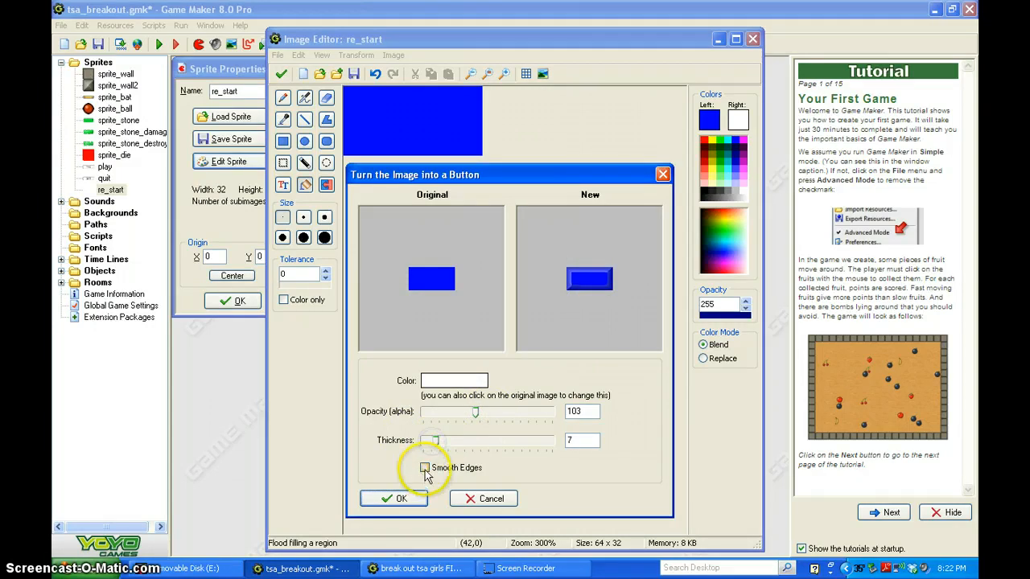
left_click(425, 467)
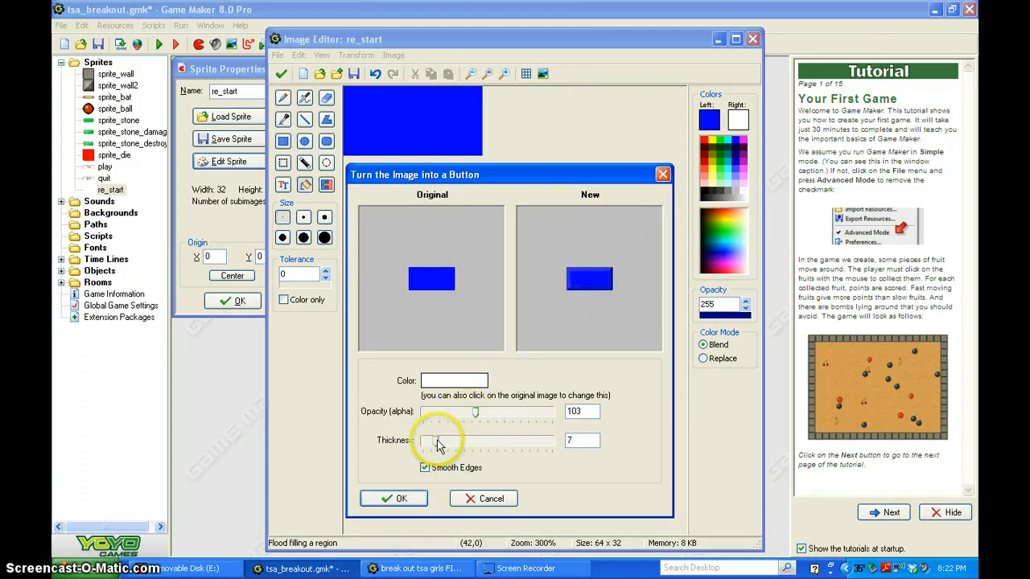
left_click(438, 447)
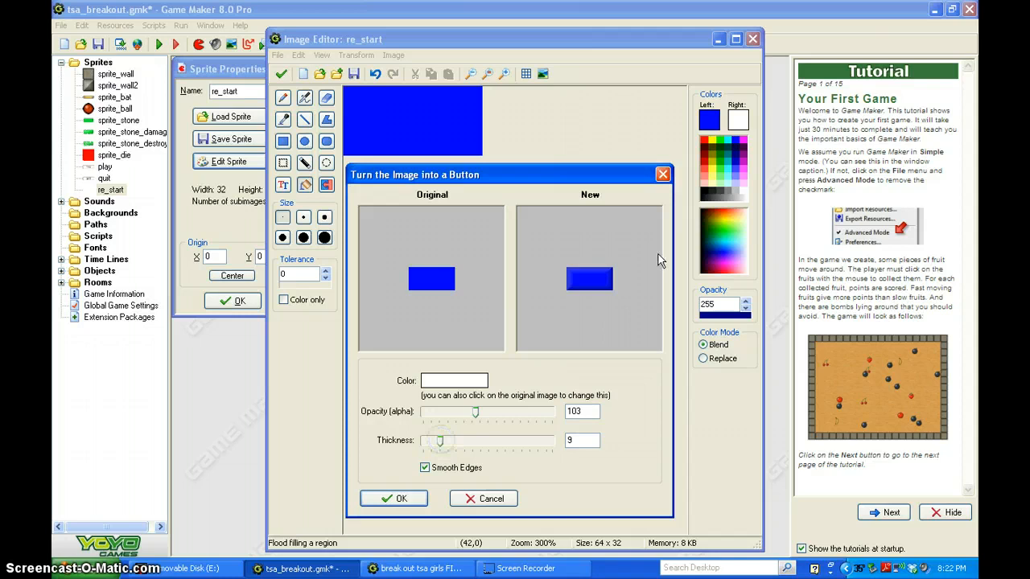
left_click(441, 442)
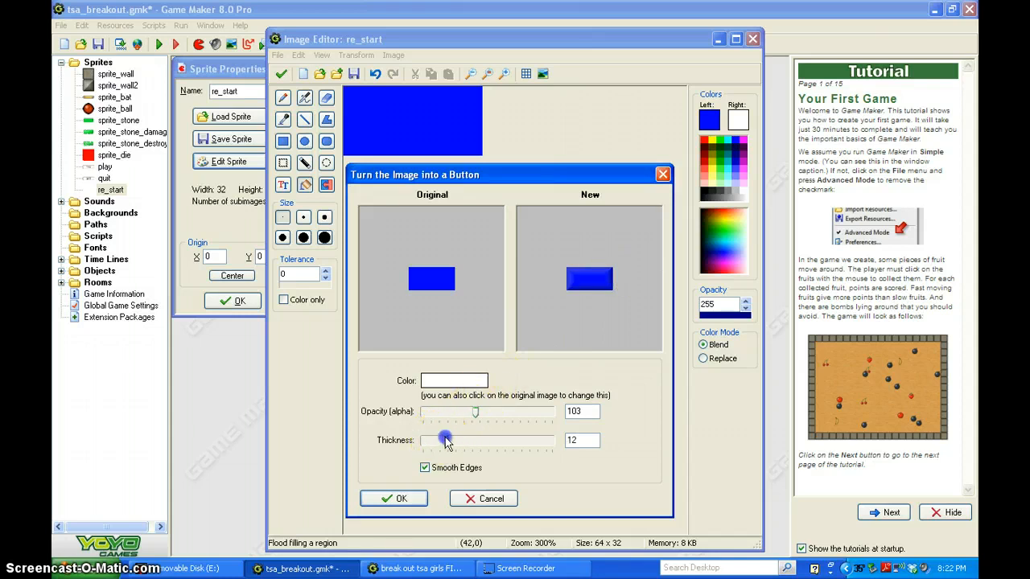
left_click(393, 498)
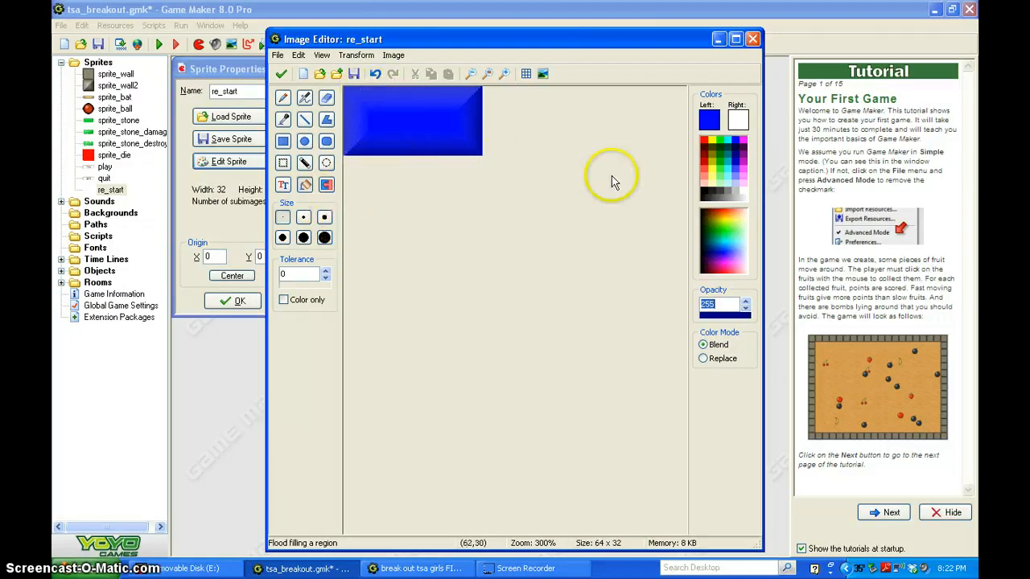
- Set the drawing colour to red and configure the text font as Tahoma Regular size 8 in red
left_click(704, 140)
left_click(283, 186)
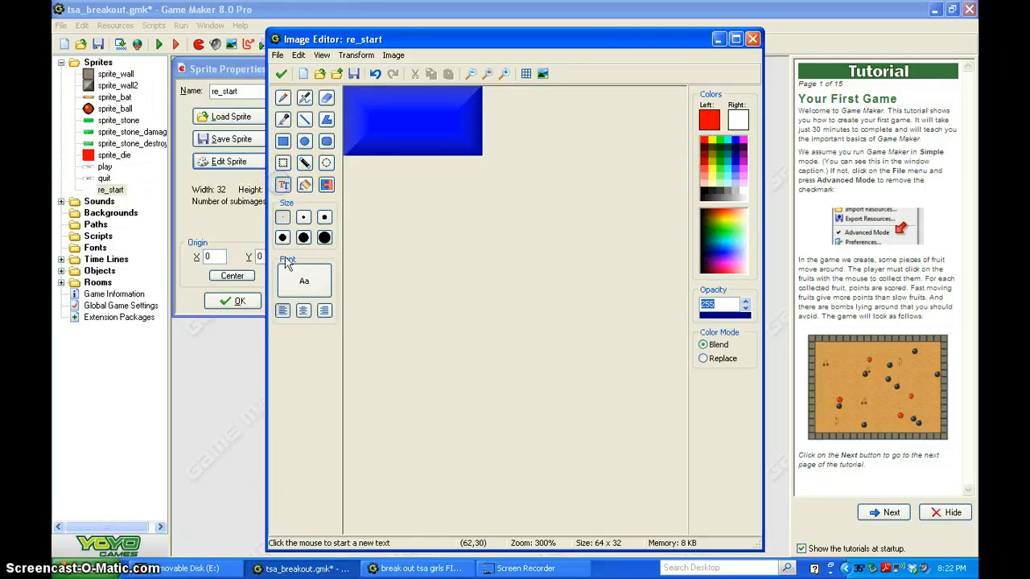
left_click(313, 273)
left_click(304, 282)
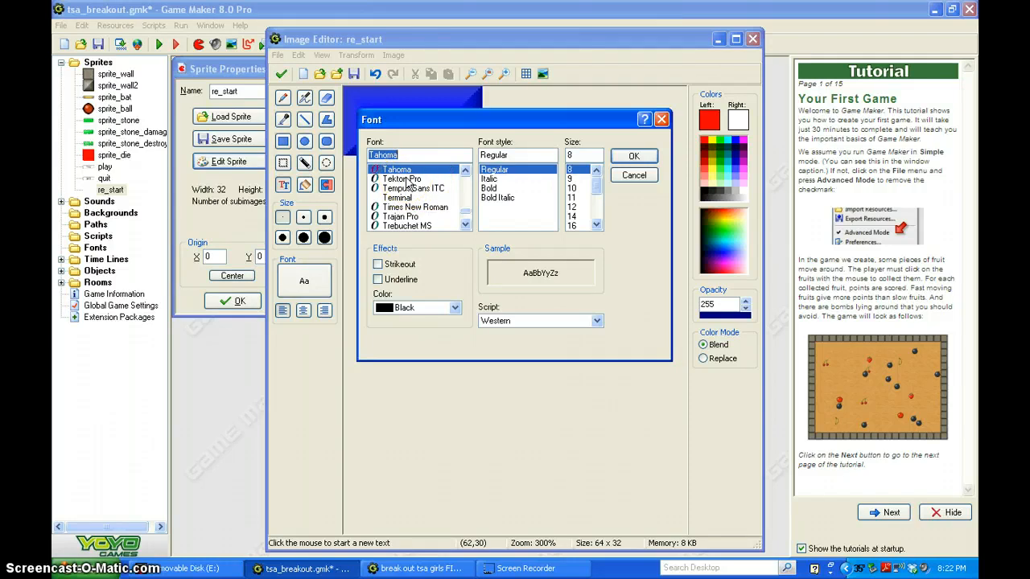
left_click(439, 307)
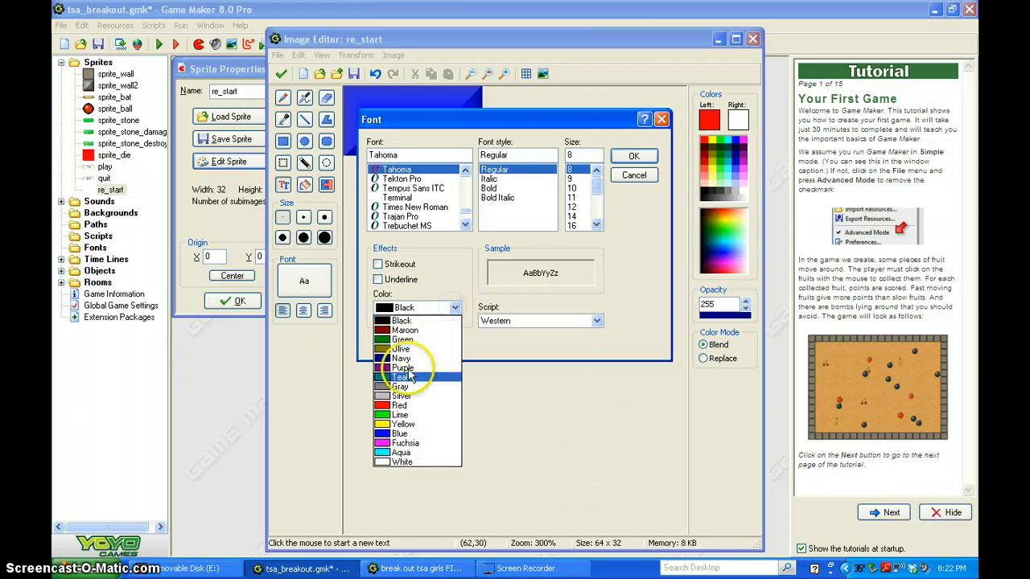
left_click(400, 405)
left_click(633, 156)
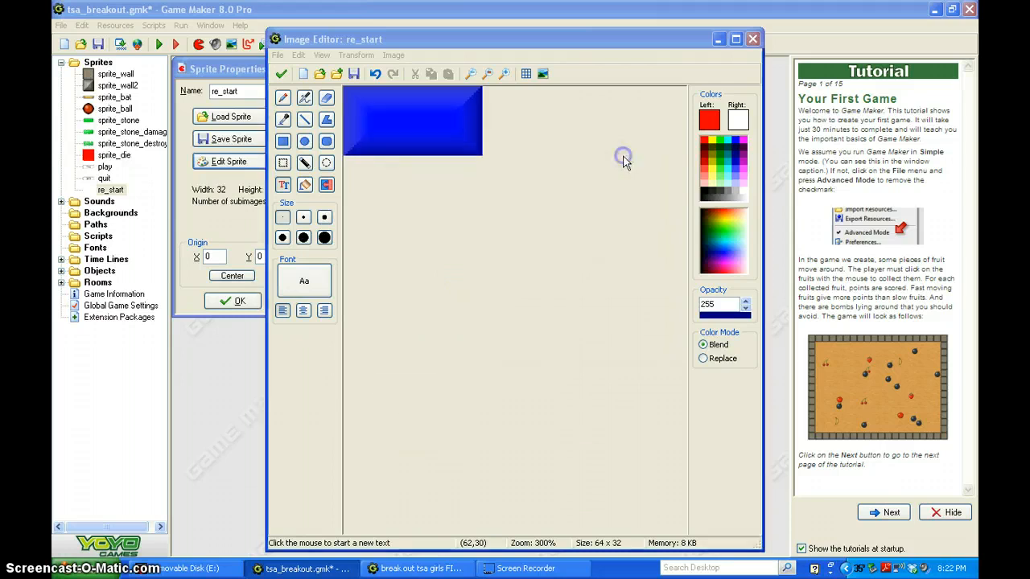
- Add the text "Re-Start" to the blue button image and place it near the upper edge
left_click(366, 153)
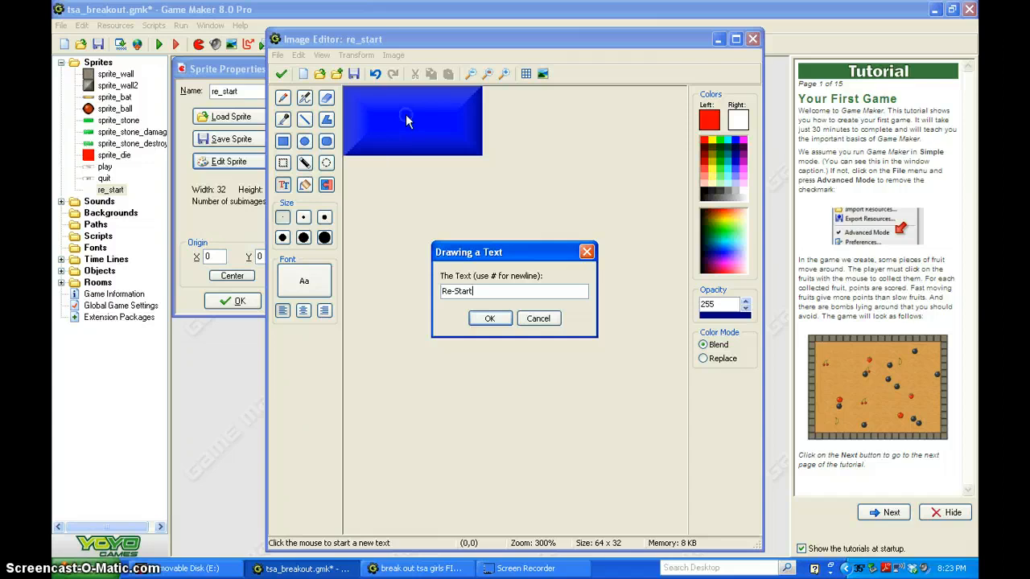
left_click(491, 318)
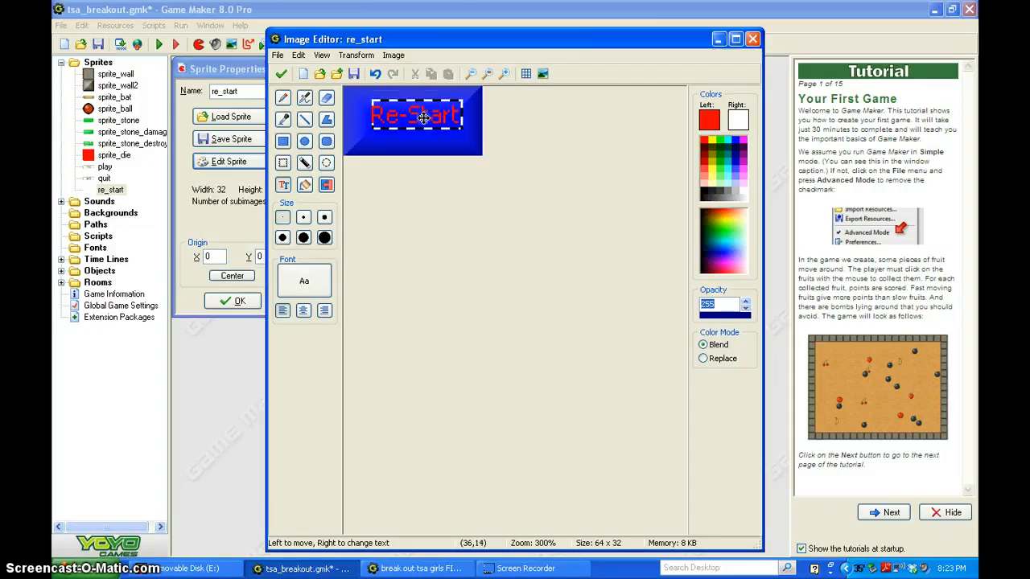
left_click_drag(423, 116, 416, 107)
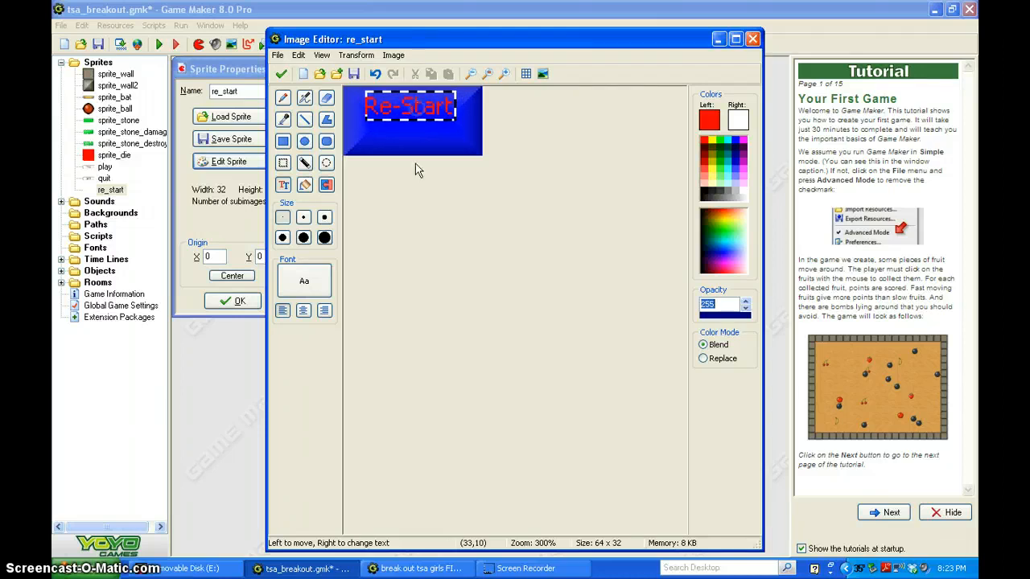
- Add the text "Game" in the same font and place it directly beneath "Re-Start"
left_click(330, 282)
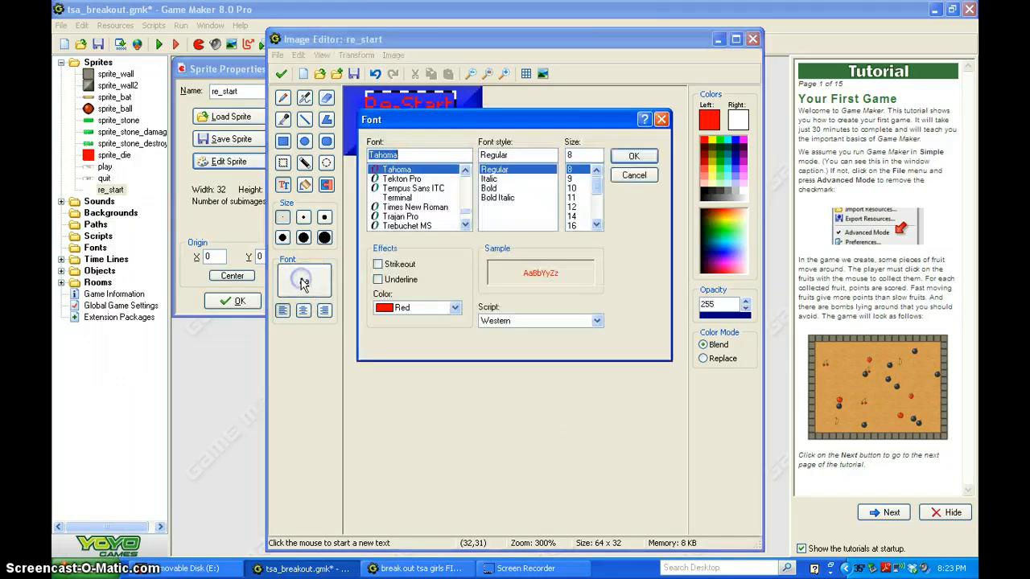
left_click(632, 156)
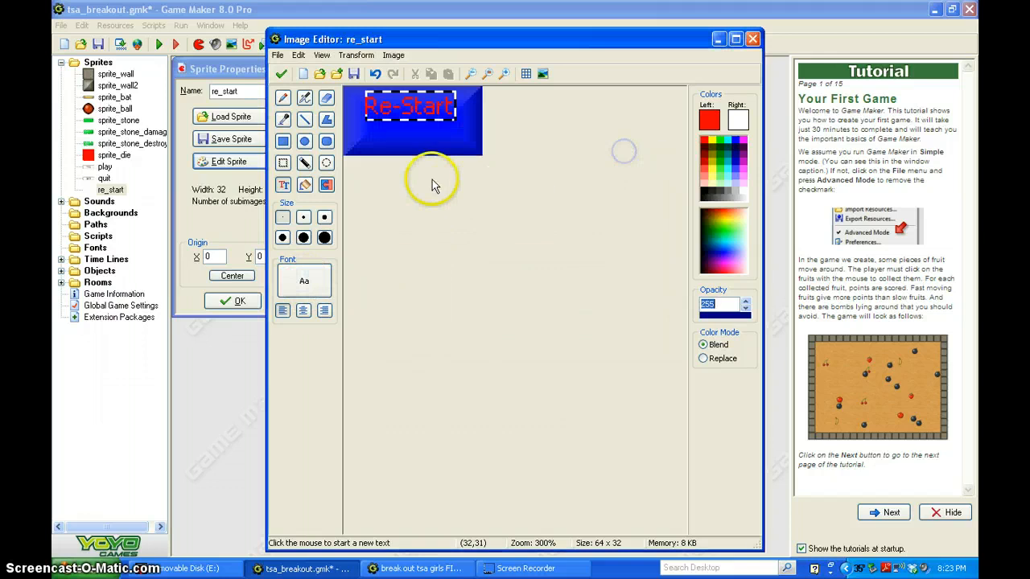
left_click(400, 148)
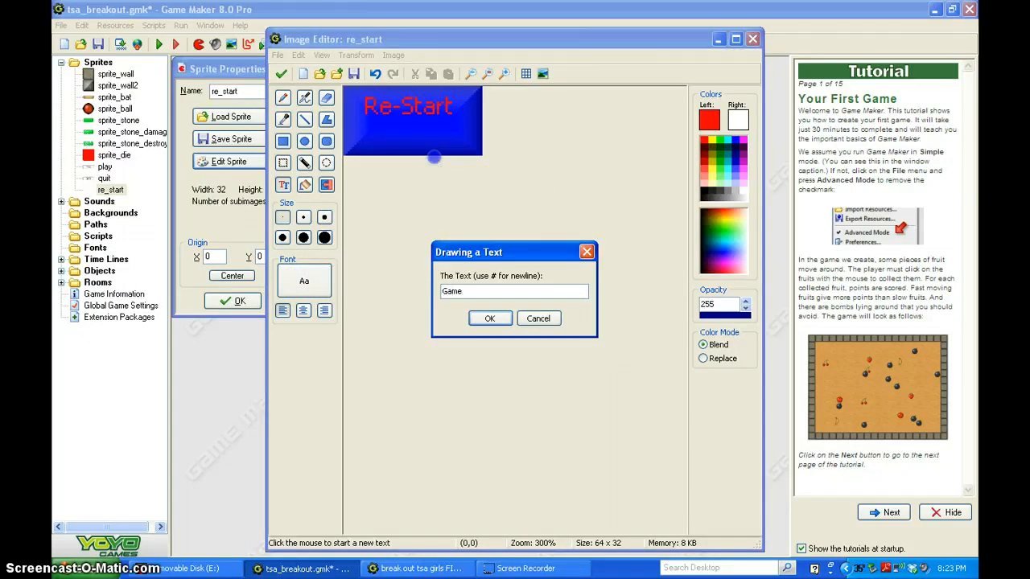
left_click(490, 319)
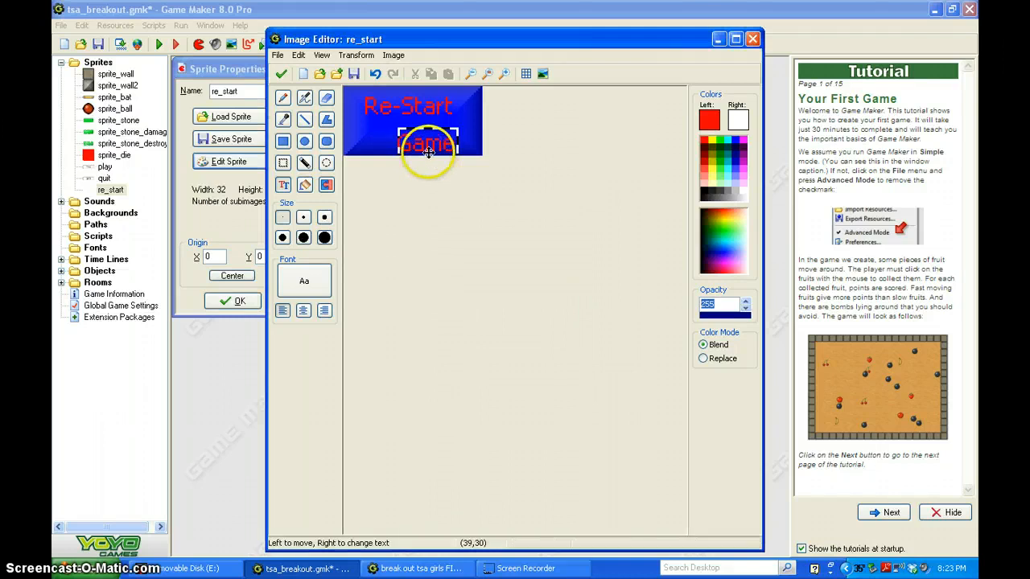
left_click_drag(413, 141, 404, 128)
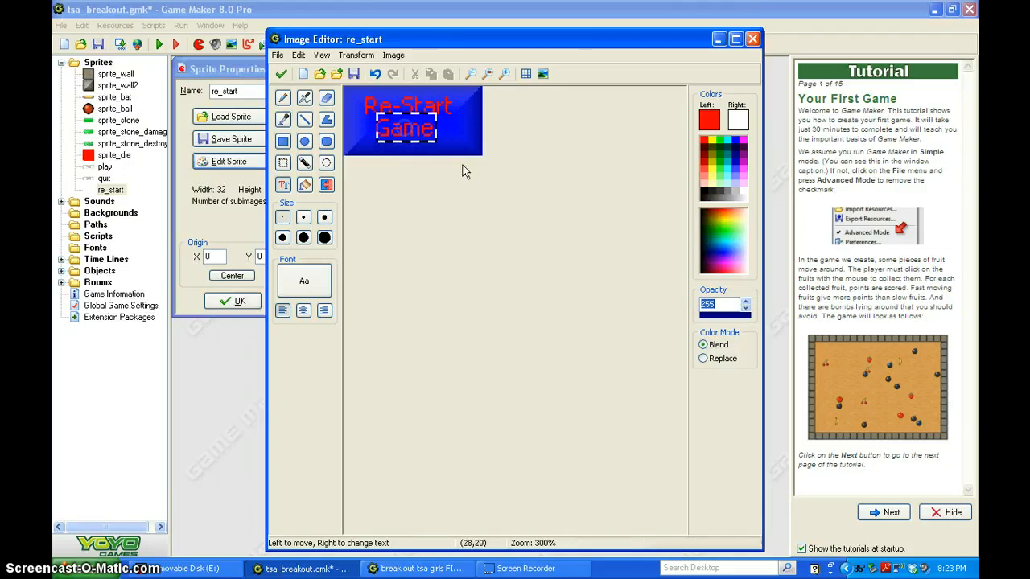
left_click(347, 125)
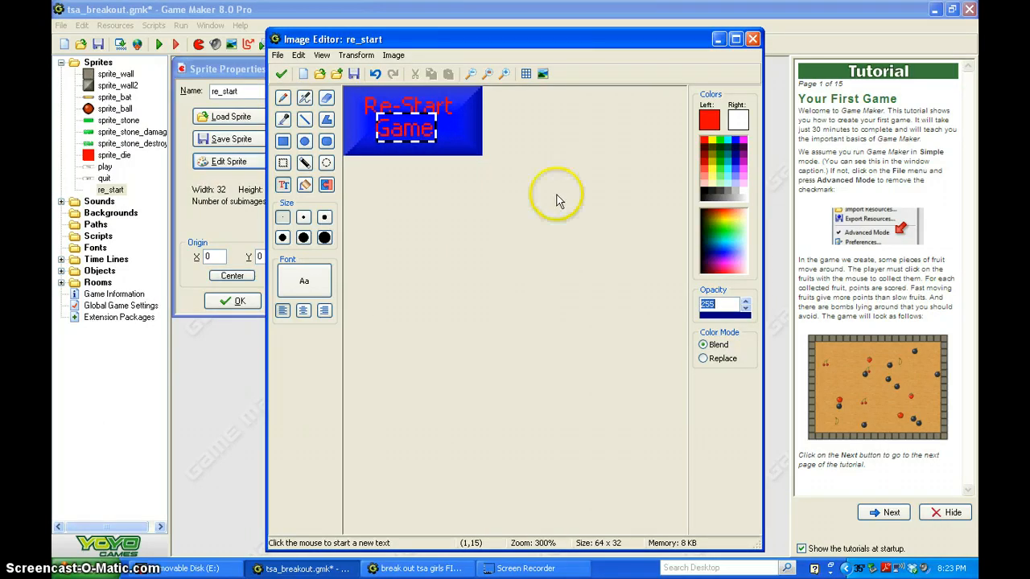
- Accept the edited re_start image and save the sprite's properties
left_click(280, 75)
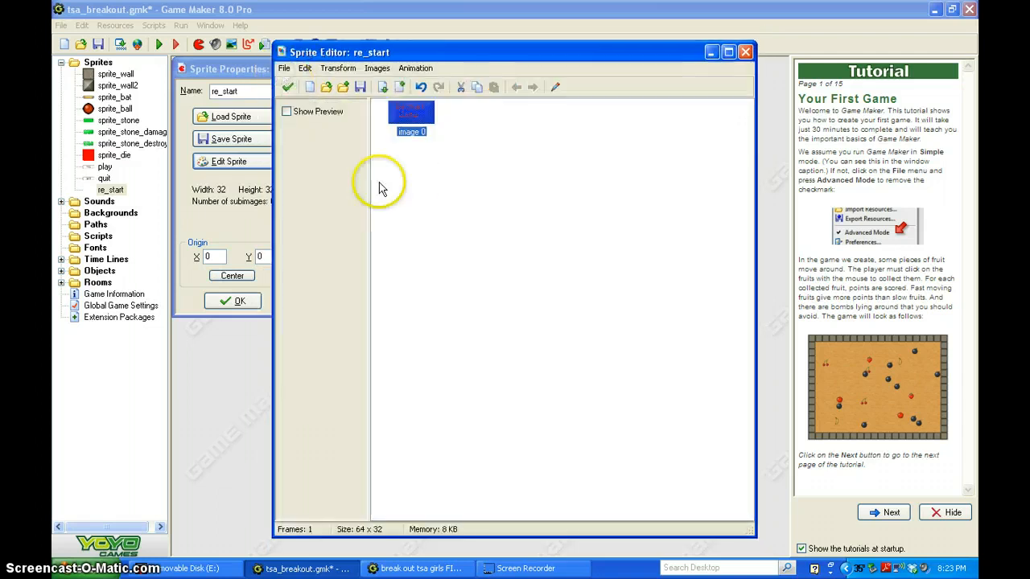
left_click(289, 89)
left_click(240, 301)
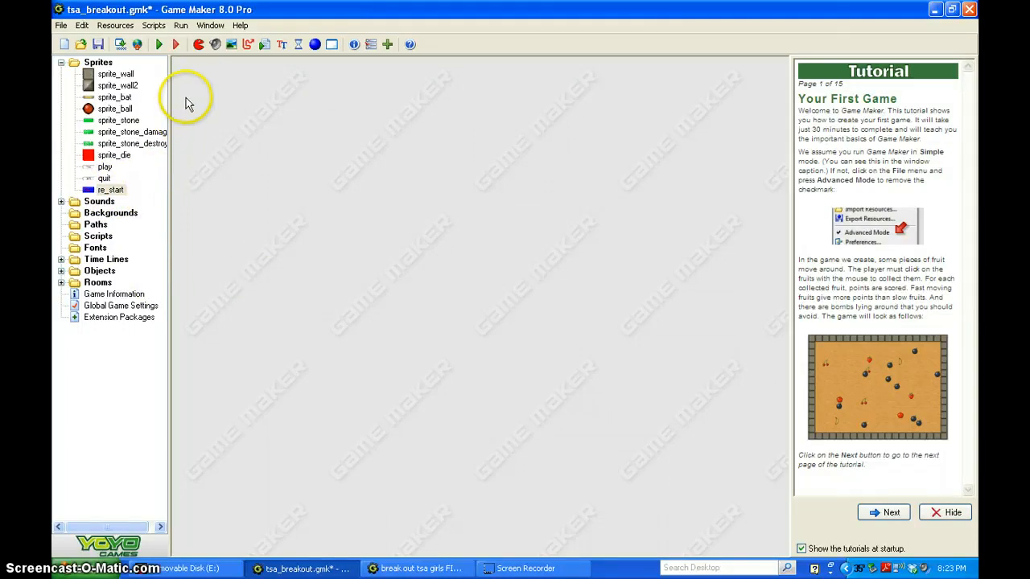
- Create a new sprite named "end_game" and give it a blank 64 x 32 image
left_click(199, 44)
double_click(257, 114)
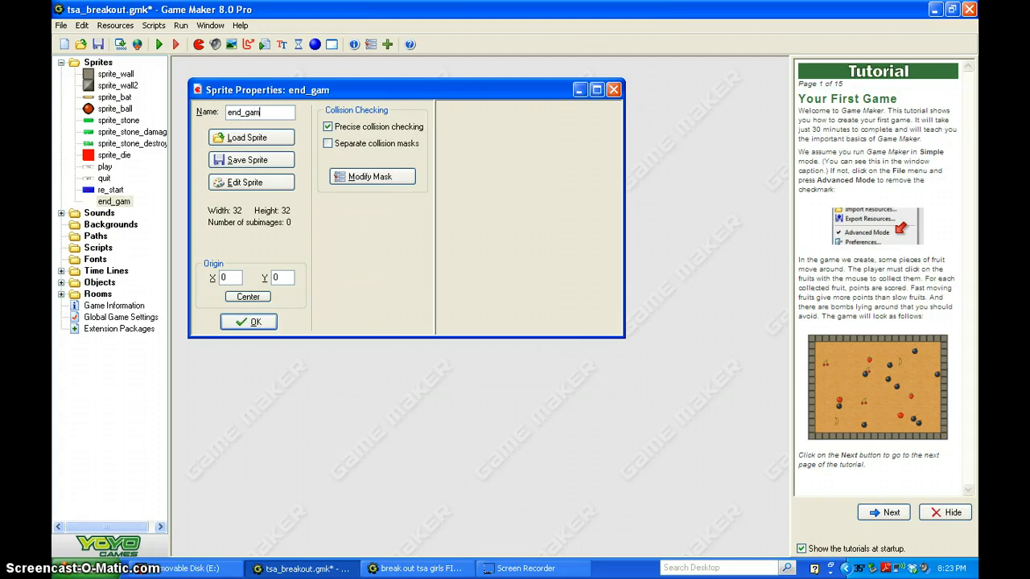
left_click(251, 183)
left_click(310, 87)
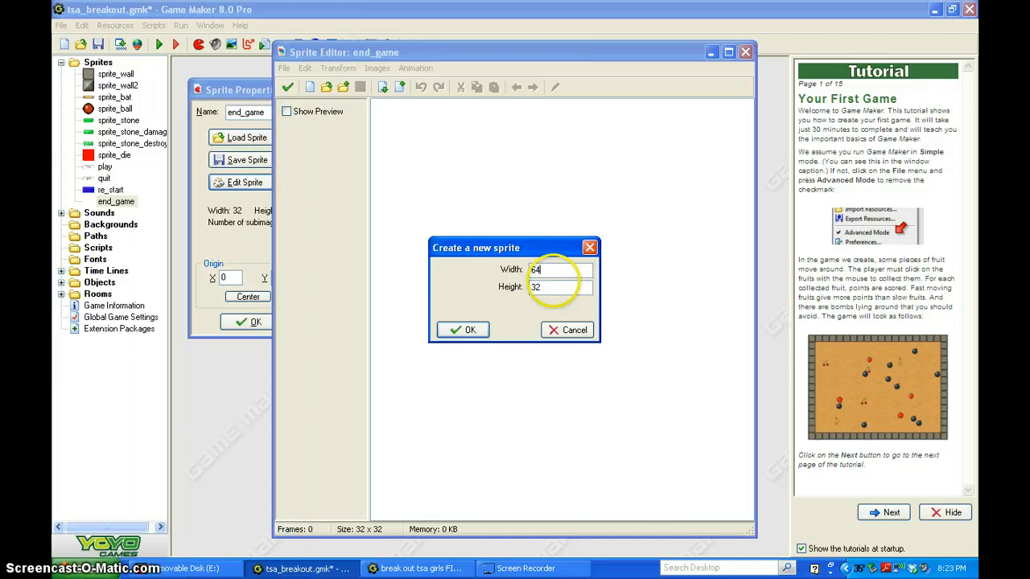
left_click(463, 330)
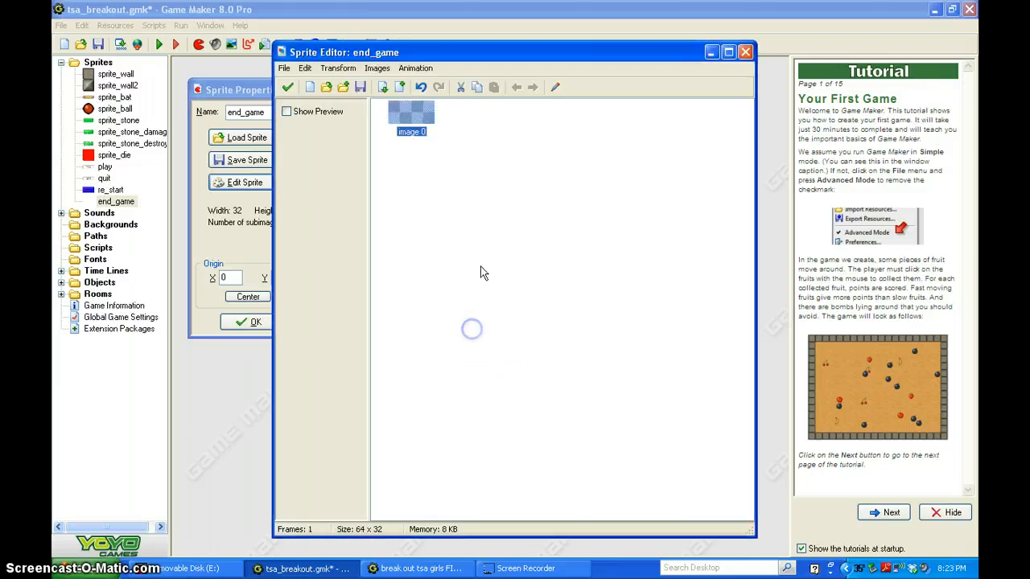
- Open the blank end_game image for editing and flood fill it entirely with blue
double_click(427, 121)
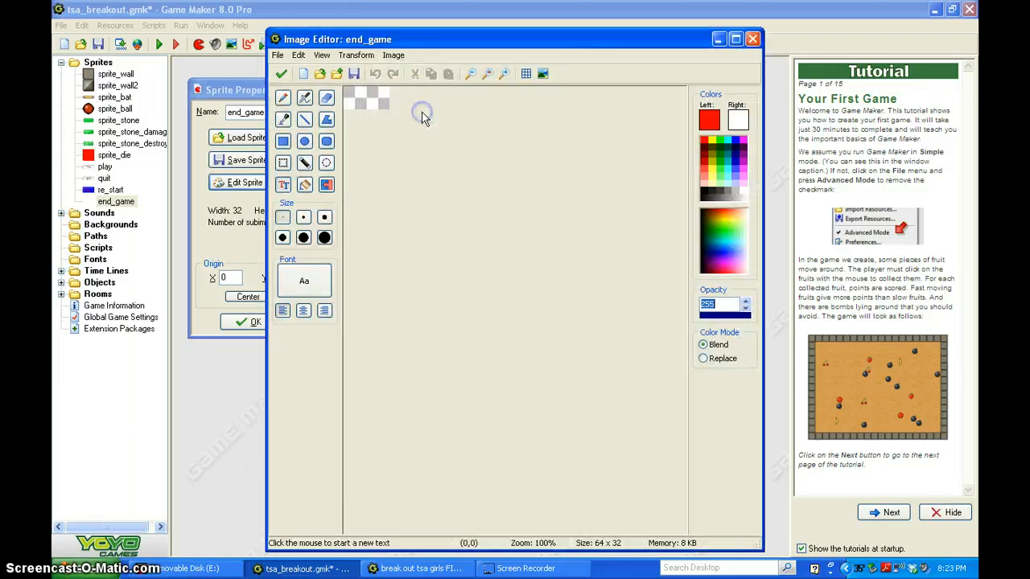
left_click(505, 73)
left_click(505, 73)
left_click(735, 142)
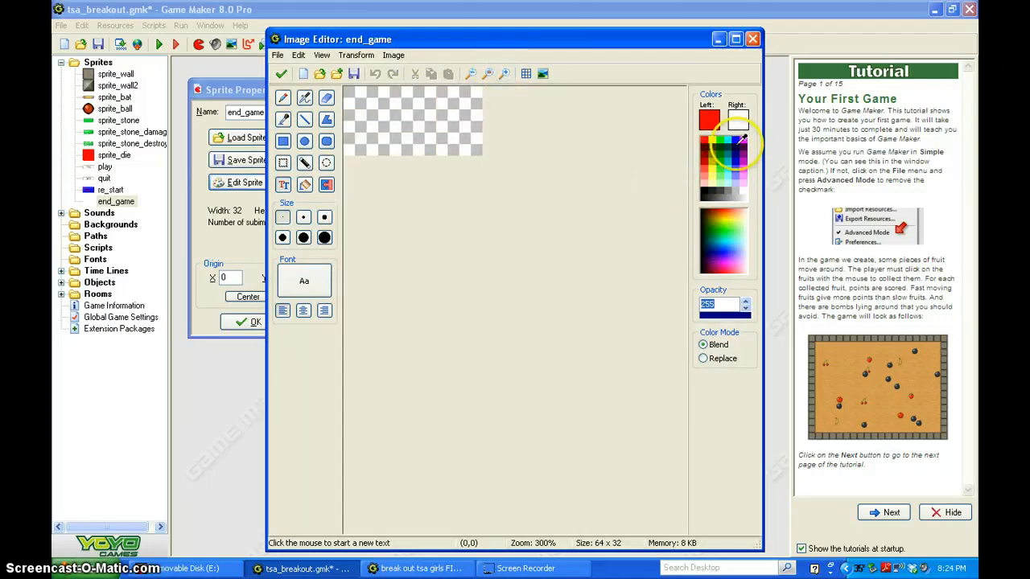
left_click(307, 184)
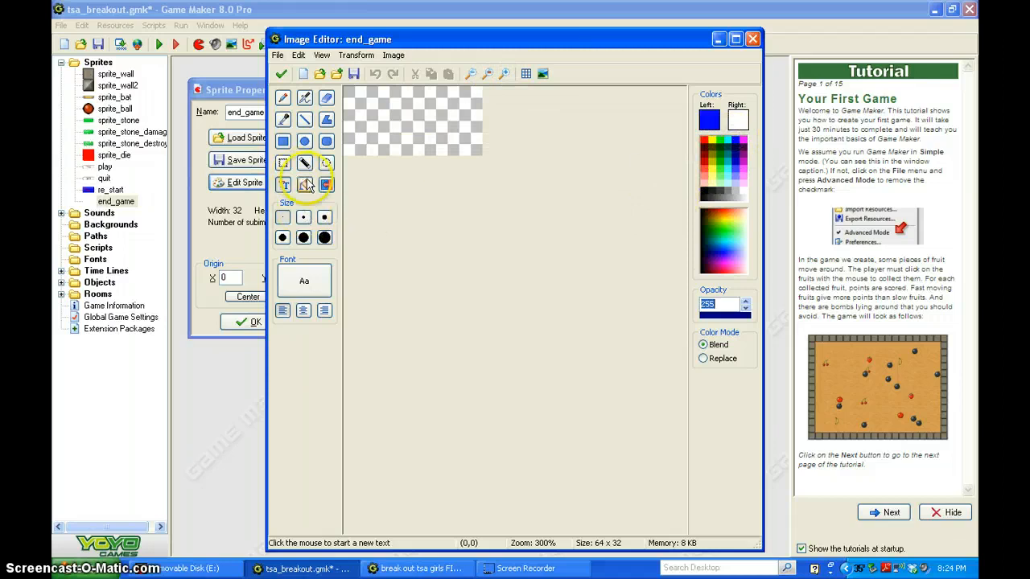
left_click(395, 129)
- Buttonize the blue end_game image with opacity 103, thickness 12 and smooth edges
left_click(394, 56)
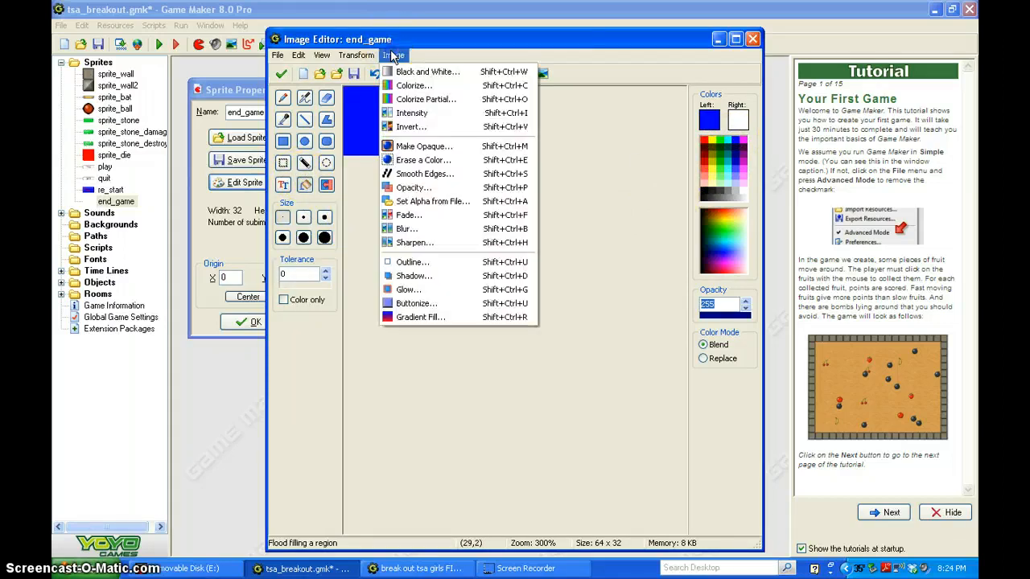
left_click(437, 308)
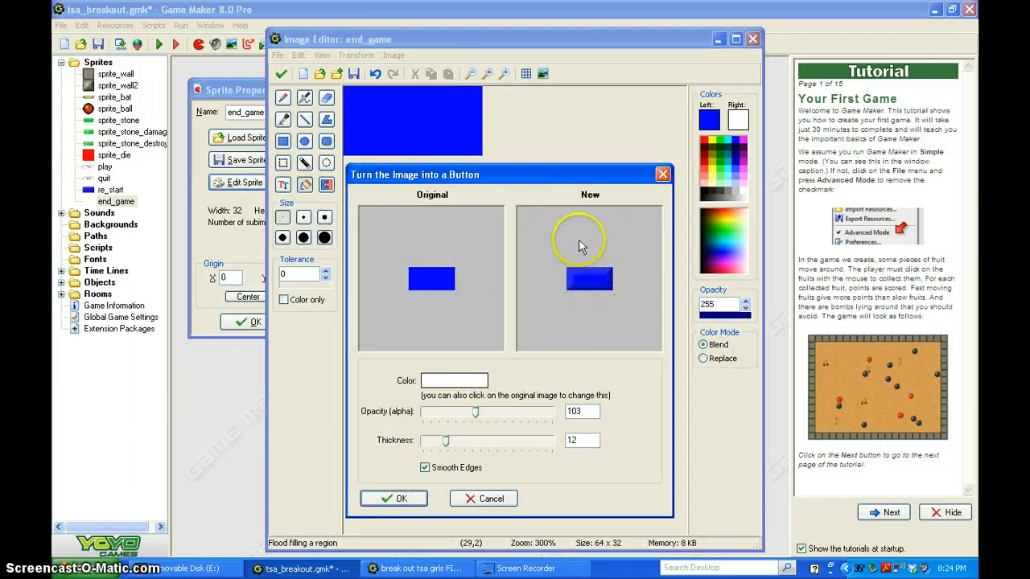
left_click(394, 499)
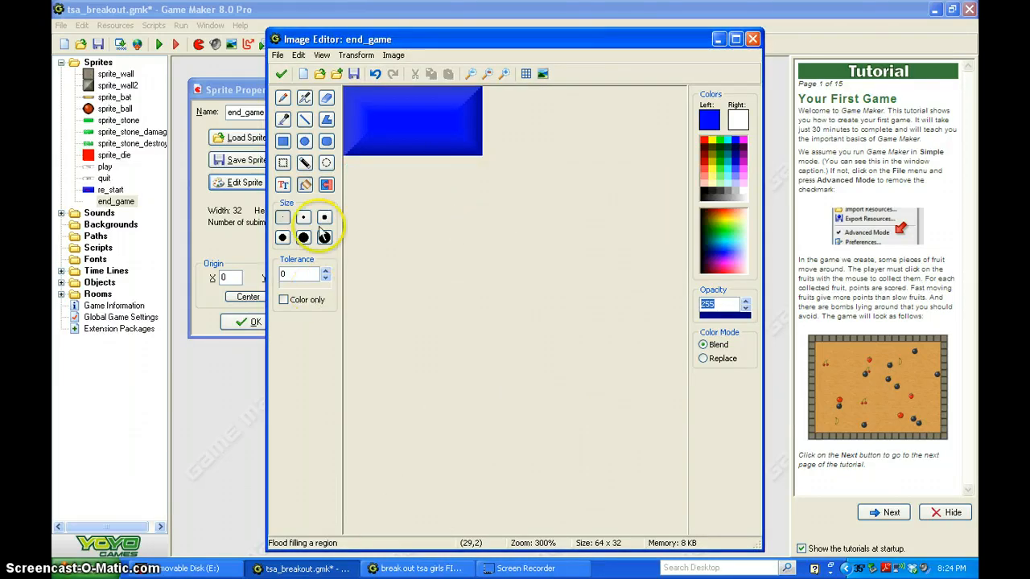
- Add the text "End Game" to the button in red Tahoma size 8 and centre it on the image
left_click(283, 186)
left_click(304, 280)
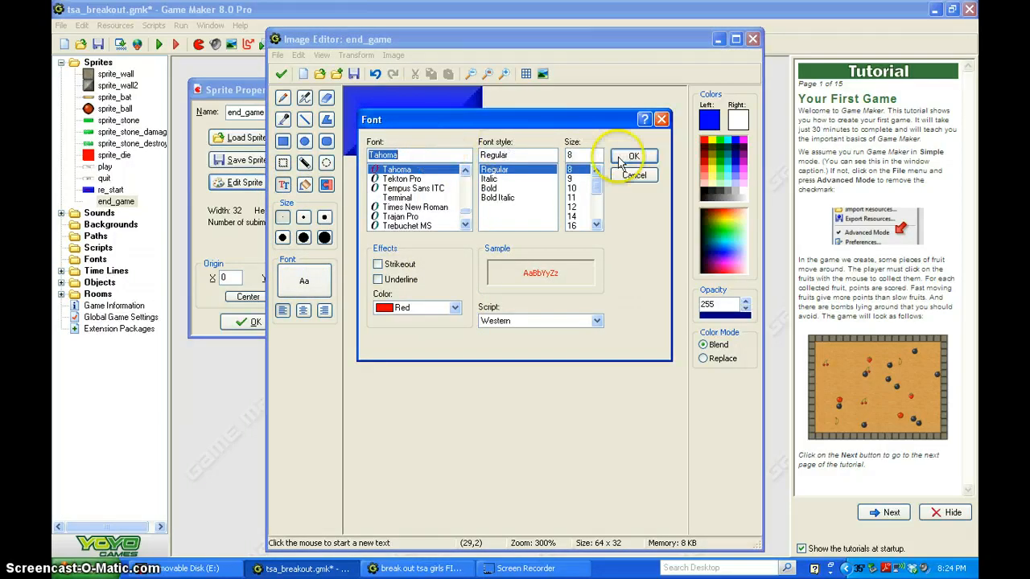
left_click(631, 158)
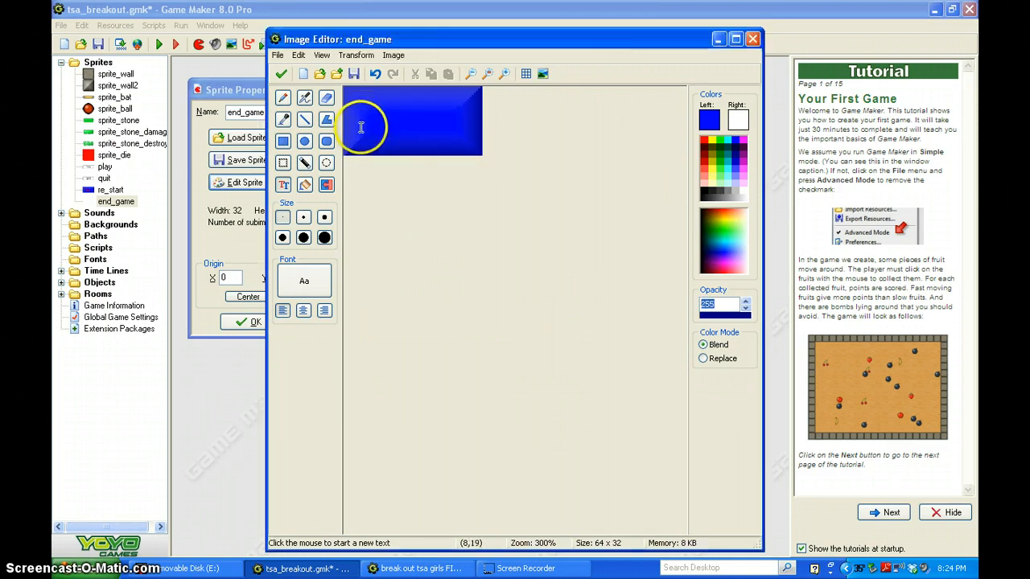
left_click(360, 127)
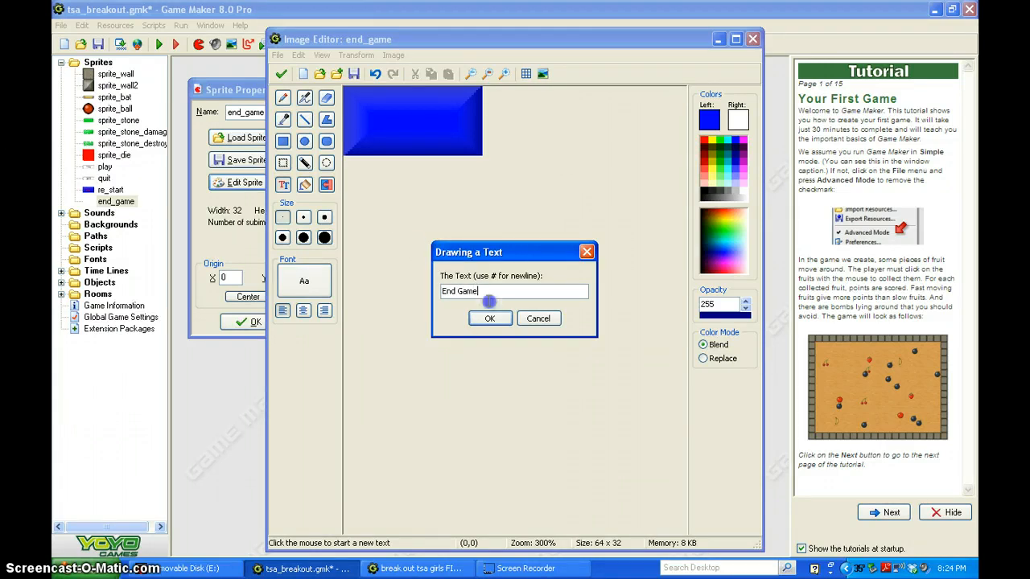
left_click(491, 320)
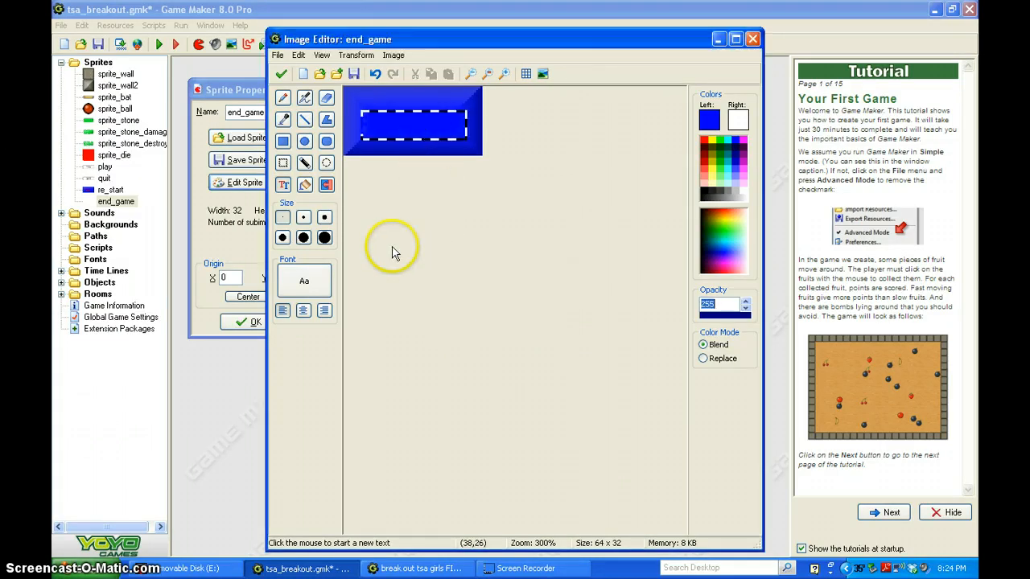
left_click(704, 142)
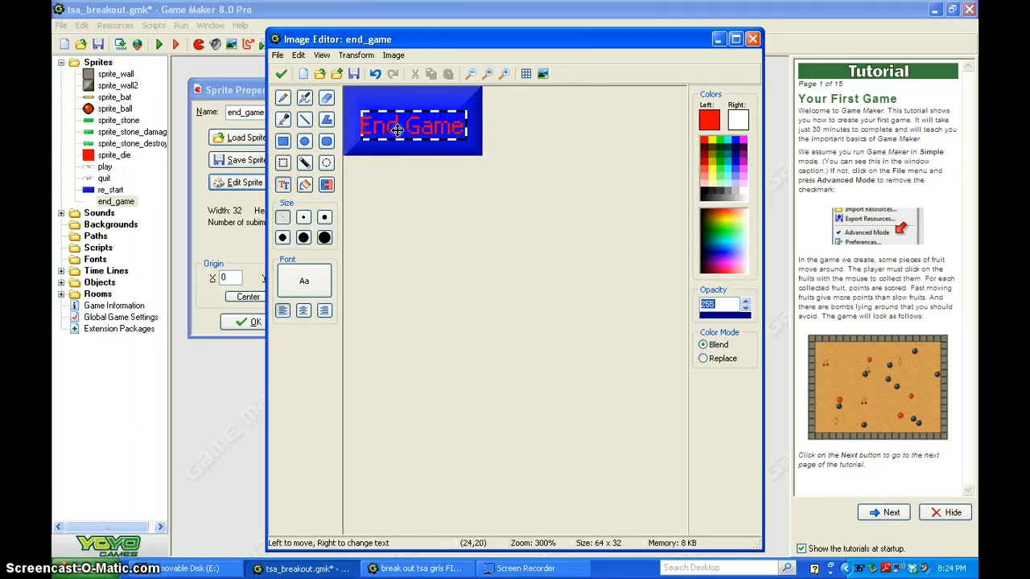
left_click_drag(396, 131, 396, 129)
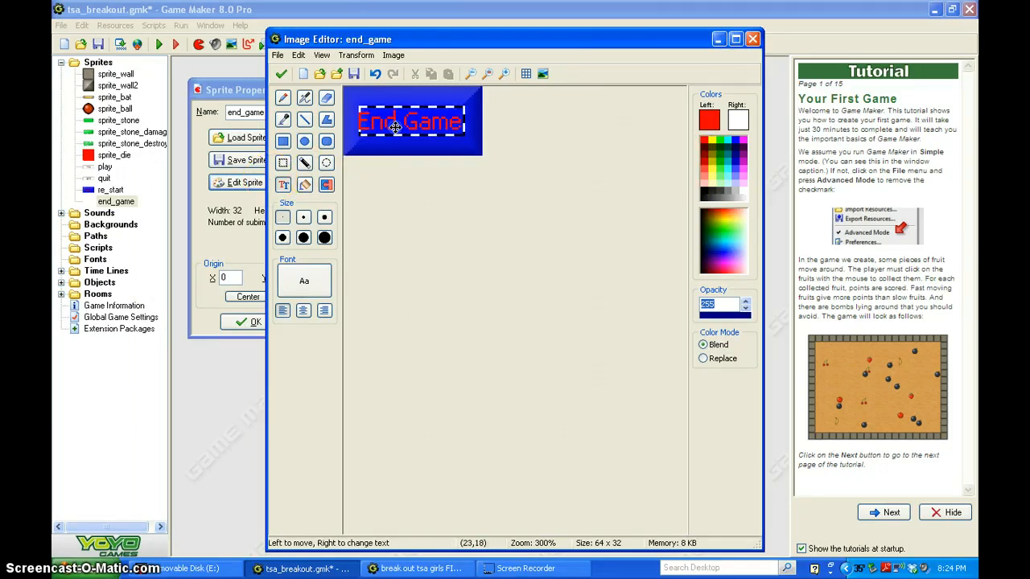
- Accept the edited end_game image and save the sprite's properties
left_click(281, 74)
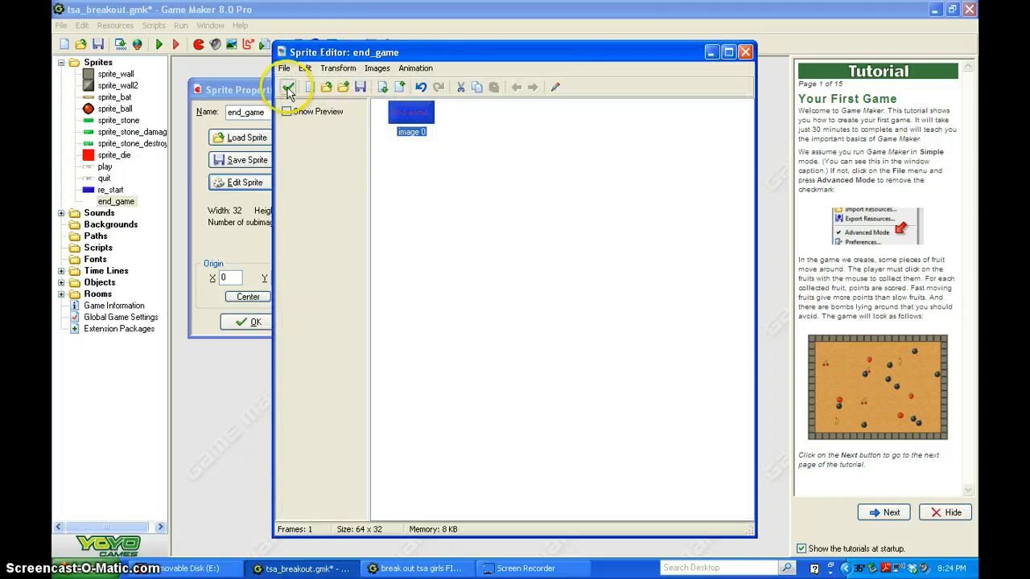
left_click(287, 86)
left_click(251, 324)
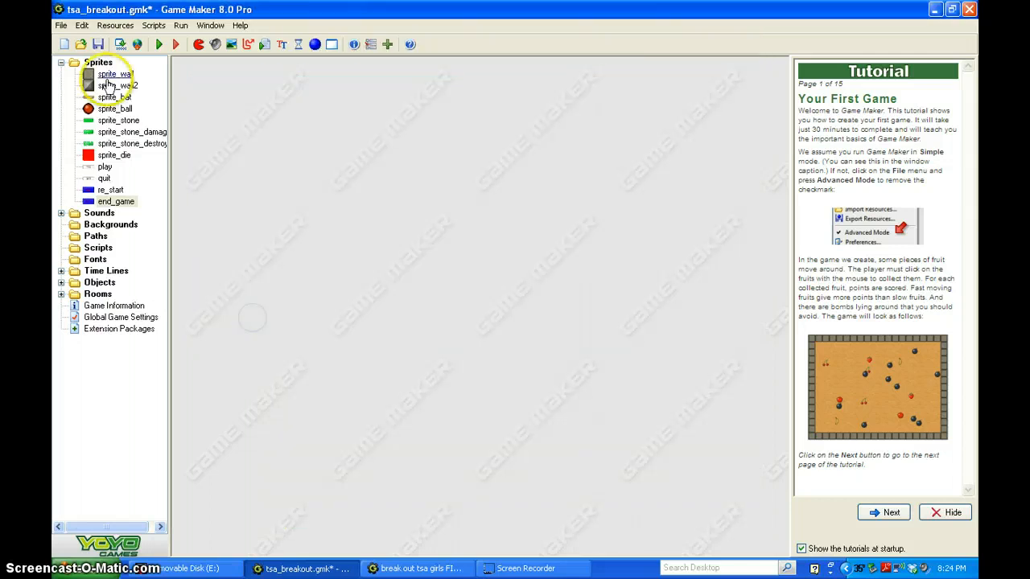
- Create an object named play, assign it the play sprite, and save its properties
left_click(60, 63)
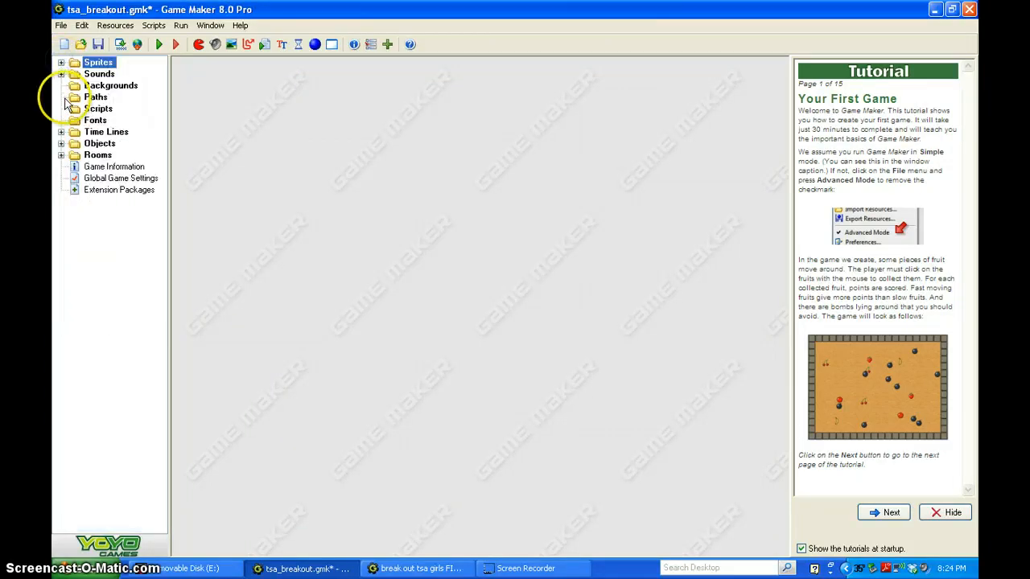
left_click(315, 45)
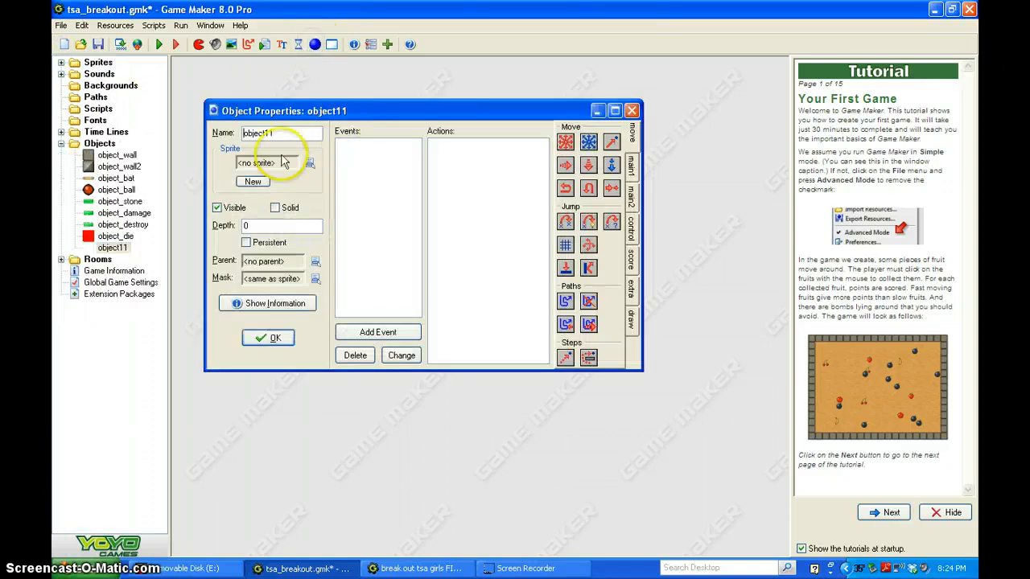
left_click(61, 63)
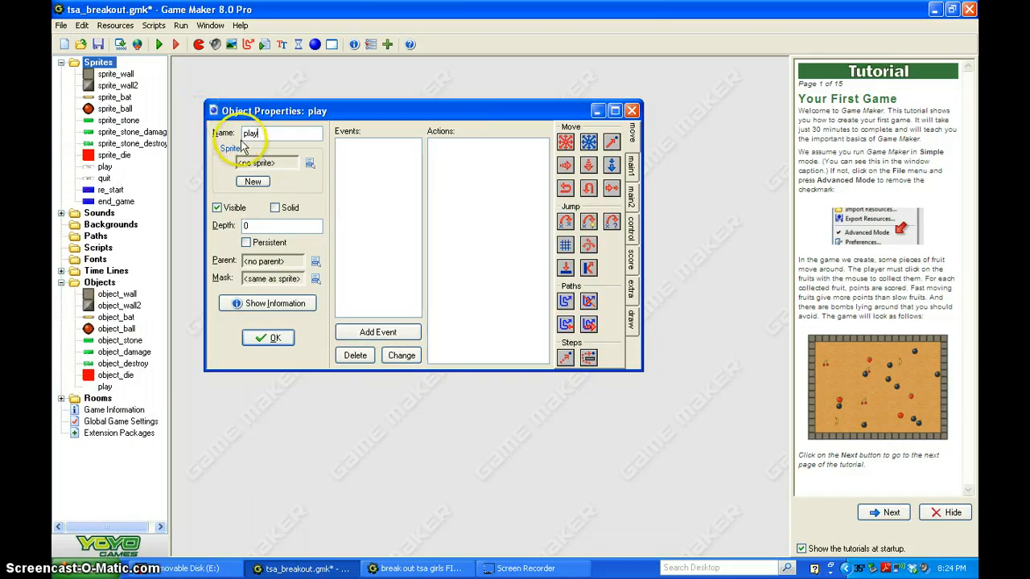
left_click(309, 164)
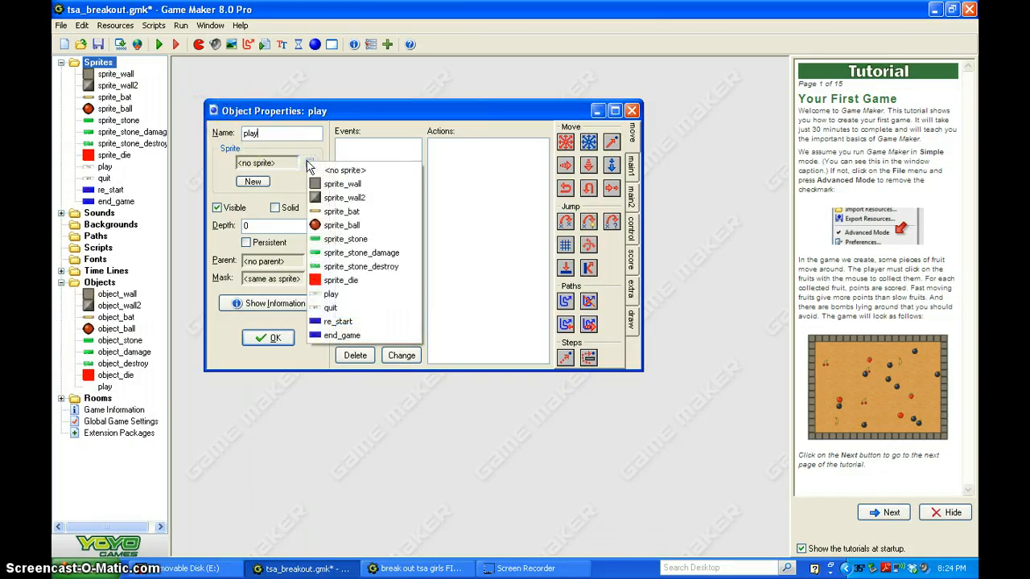
left_click(329, 295)
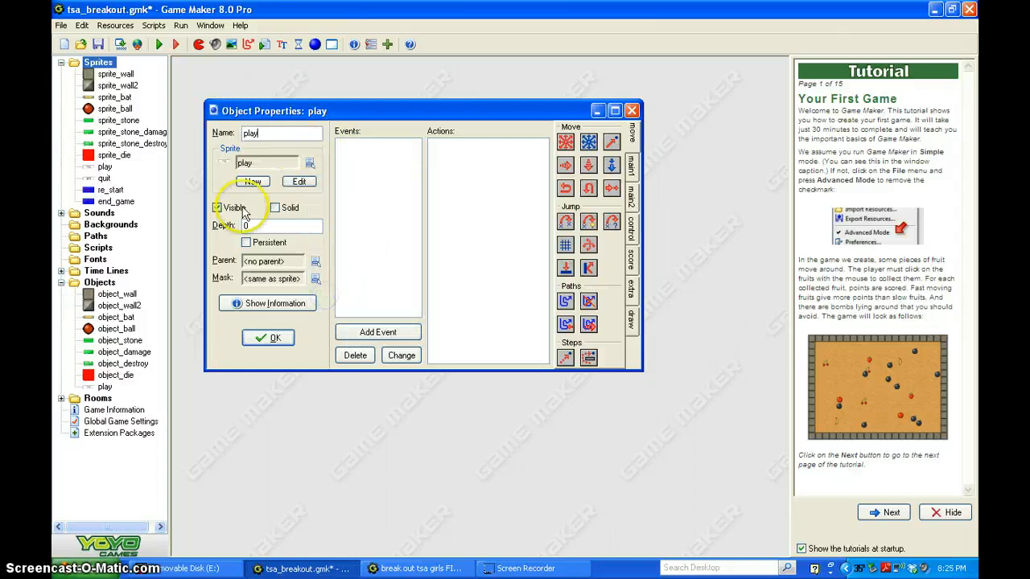
left_click(274, 338)
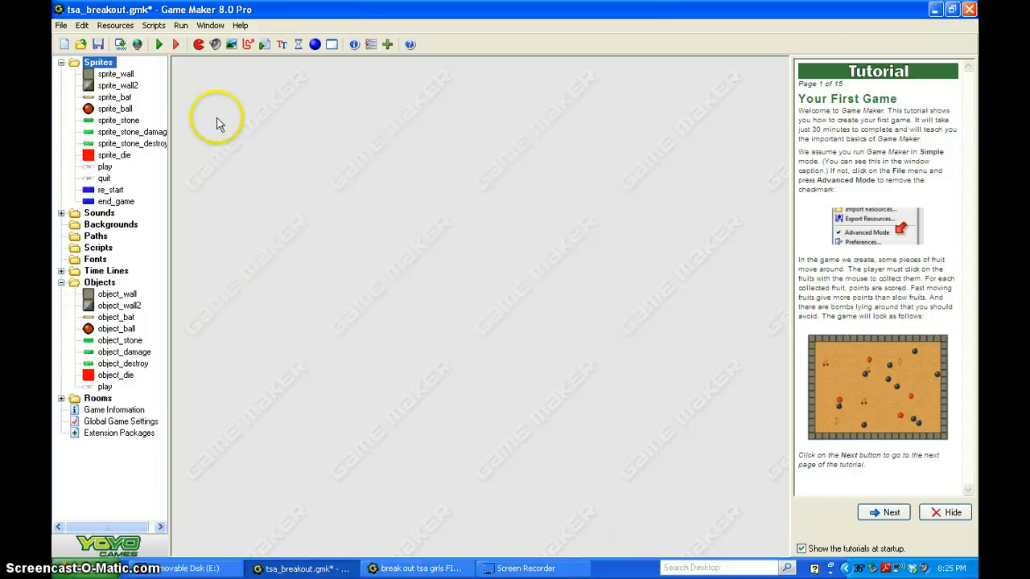
- Create an object named quir, assign it the quit sprite, and save its properties
left_click(314, 44)
double_click(293, 155)
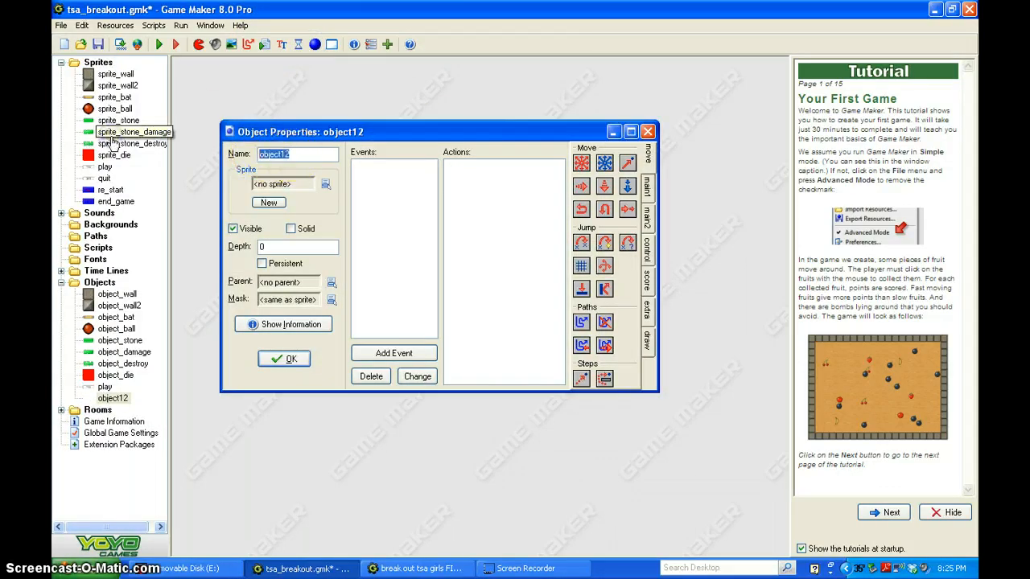
type("quir")
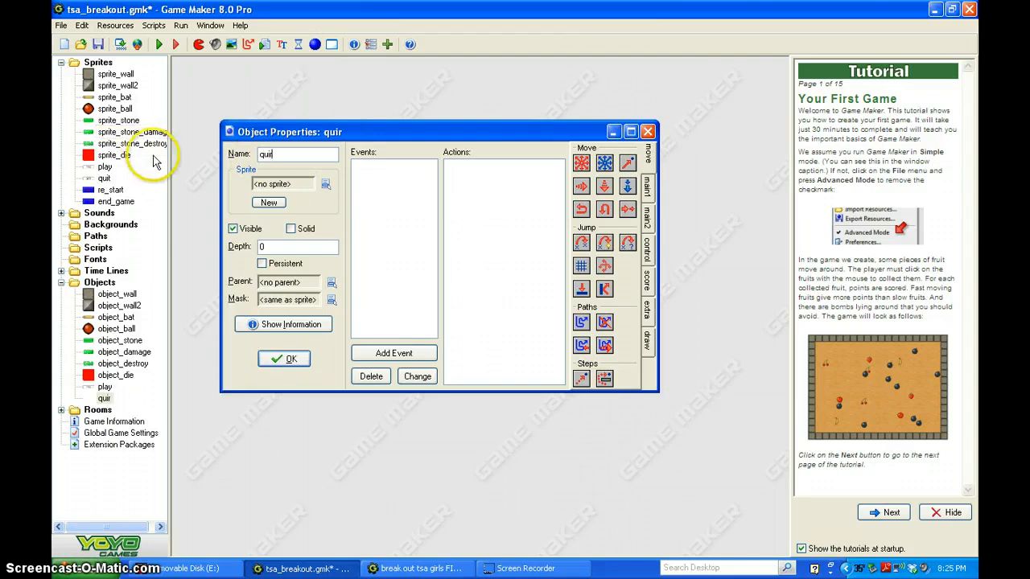
left_click(325, 183)
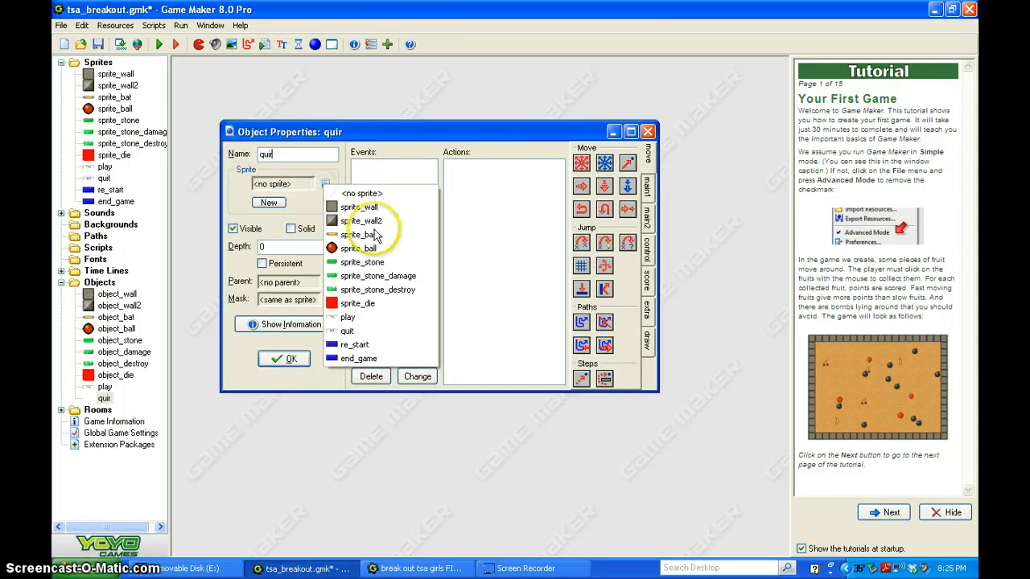
left_click(350, 331)
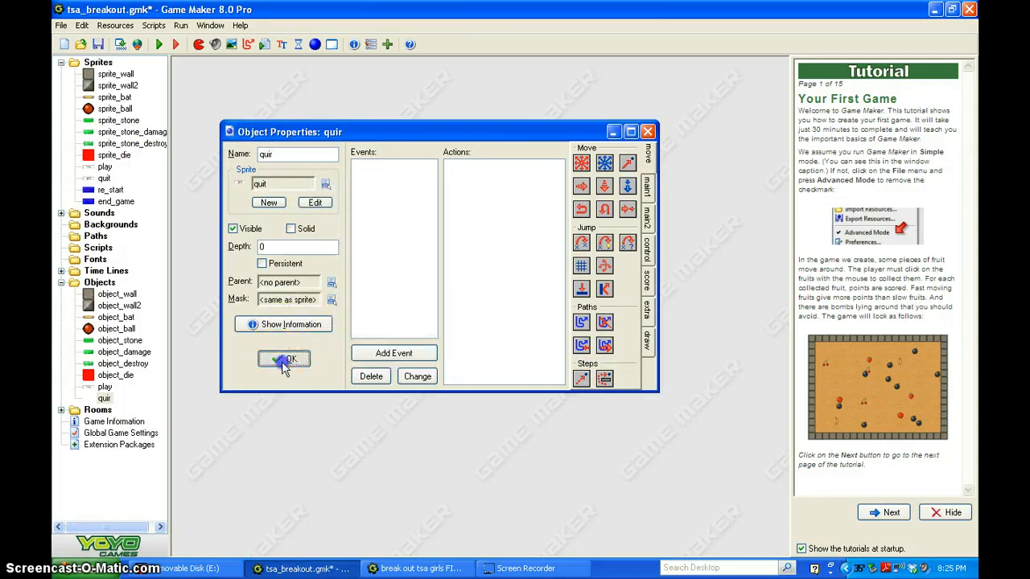
left_click(283, 358)
- Create an object named re-start, assign it the re_start sprite, and save its properties
left_click(315, 44)
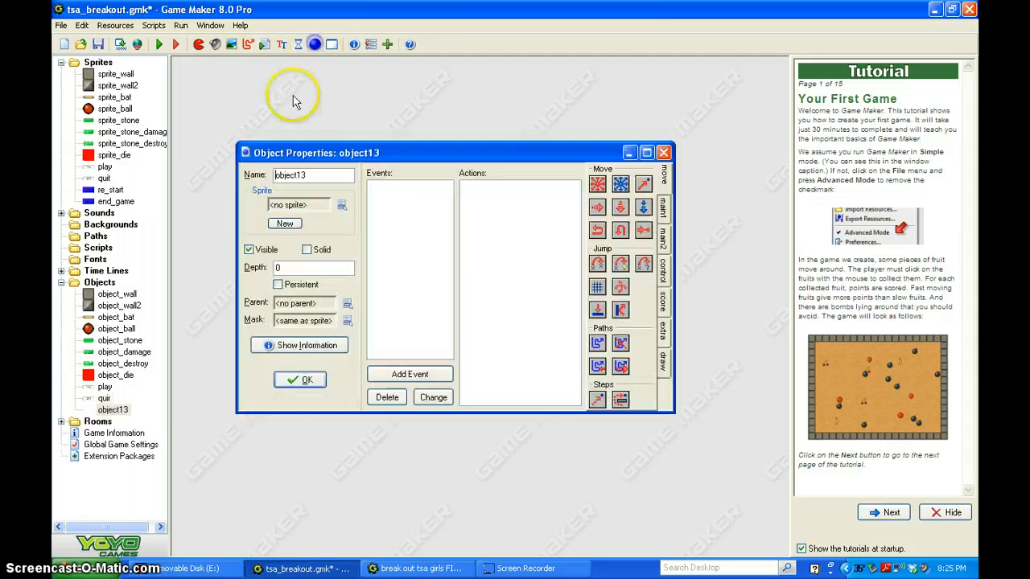
left_click_drag(322, 171, 163, 191)
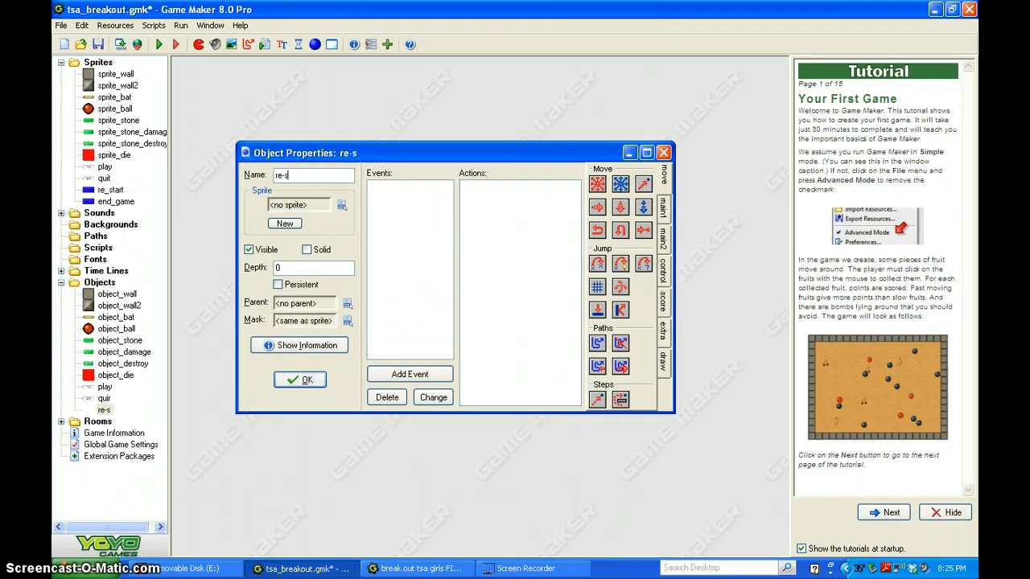
left_click(341, 205)
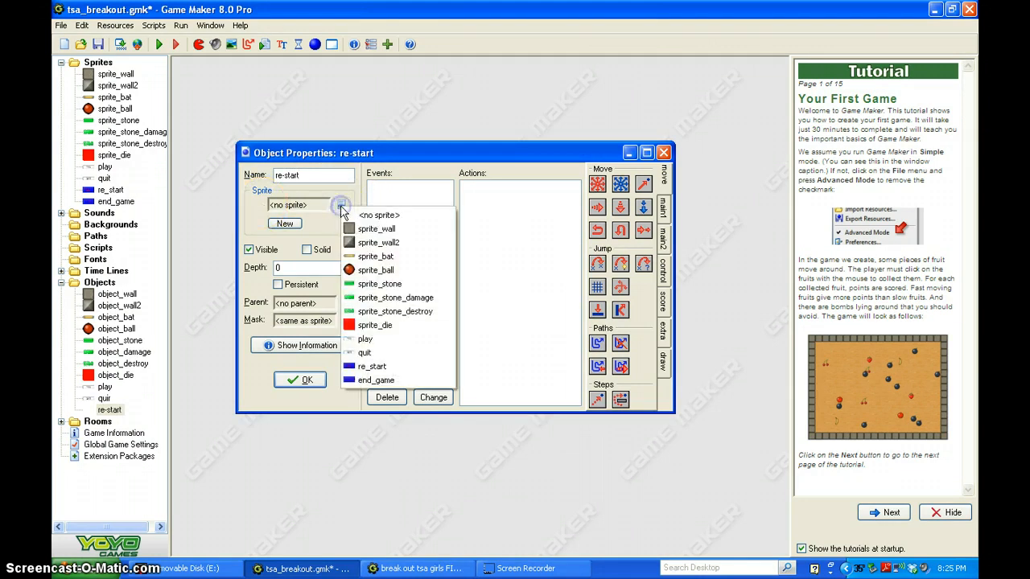
left_click(370, 367)
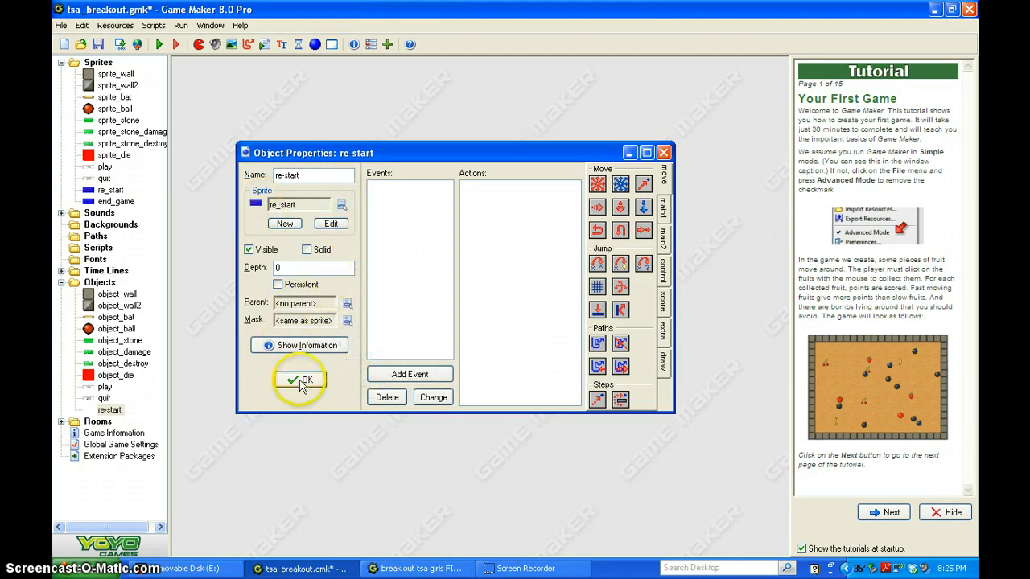
left_click(294, 380)
- Create an object named end-game, assign it the end_game sprite, and save its properties
left_click(316, 46)
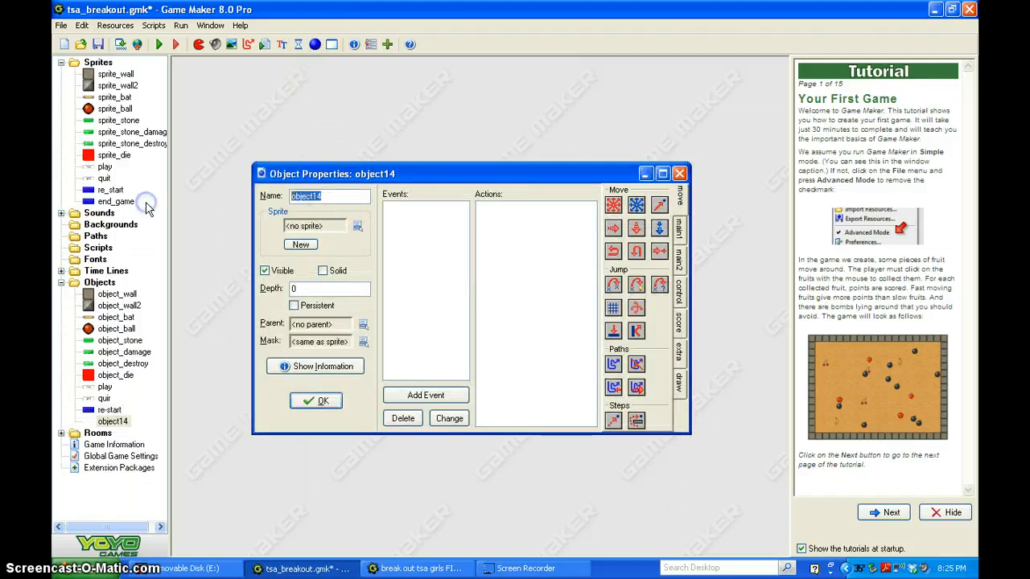
type("end-game")
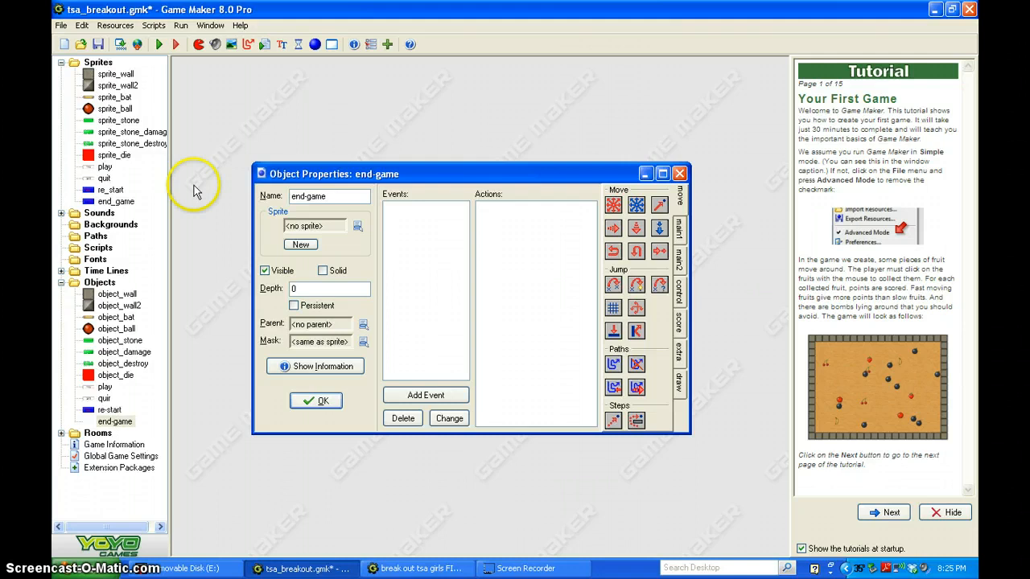
left_click(357, 226)
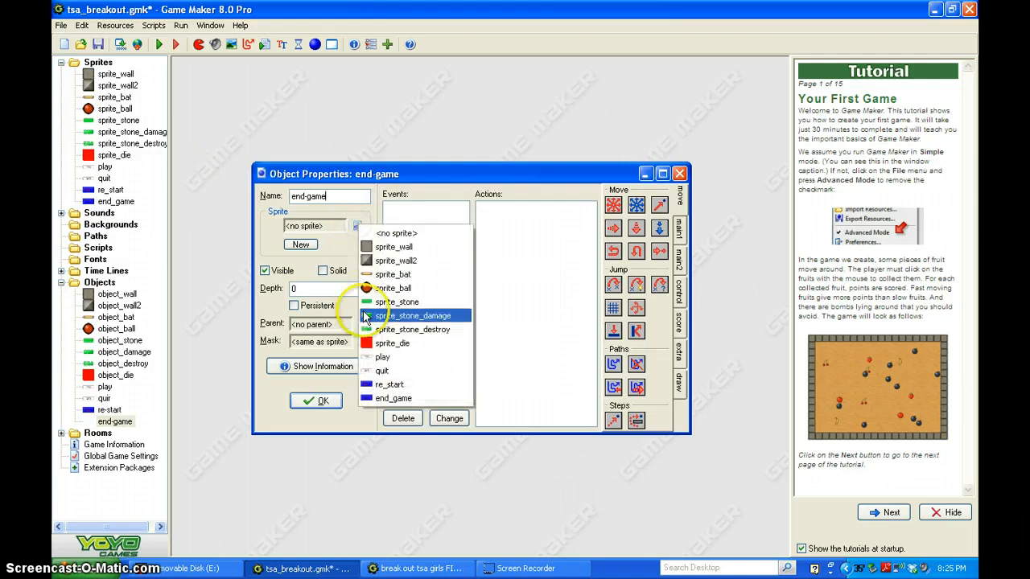
left_click(392, 406)
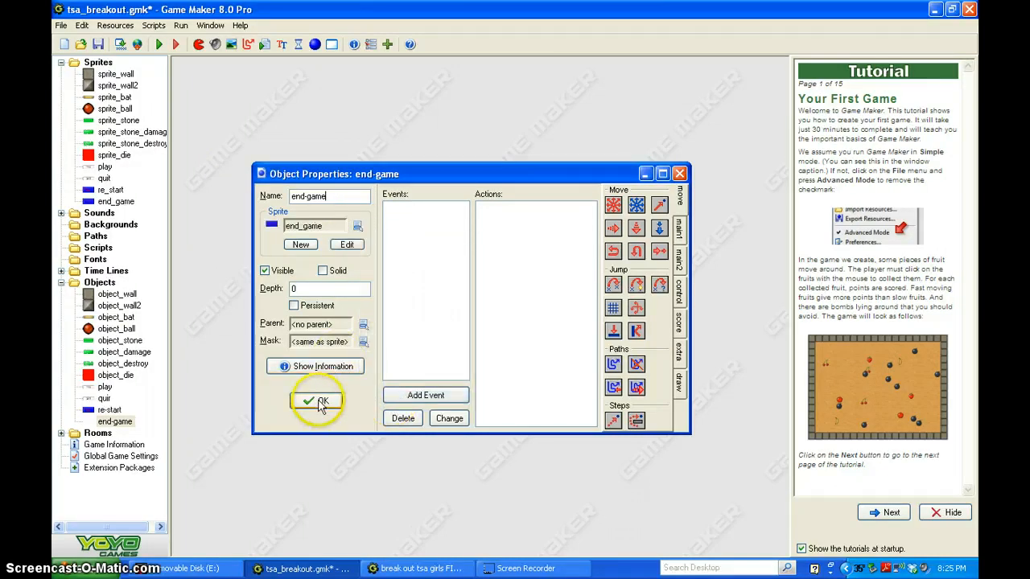
left_click(310, 400)
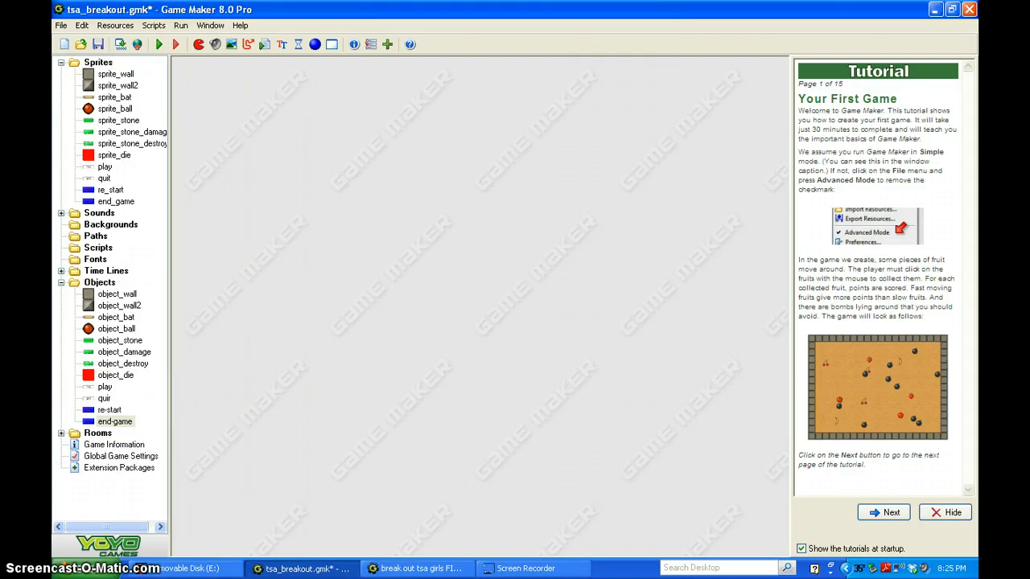
- Open start_room in a maximized room editor and place the play object at x 256, y 160
left_click(61, 433)
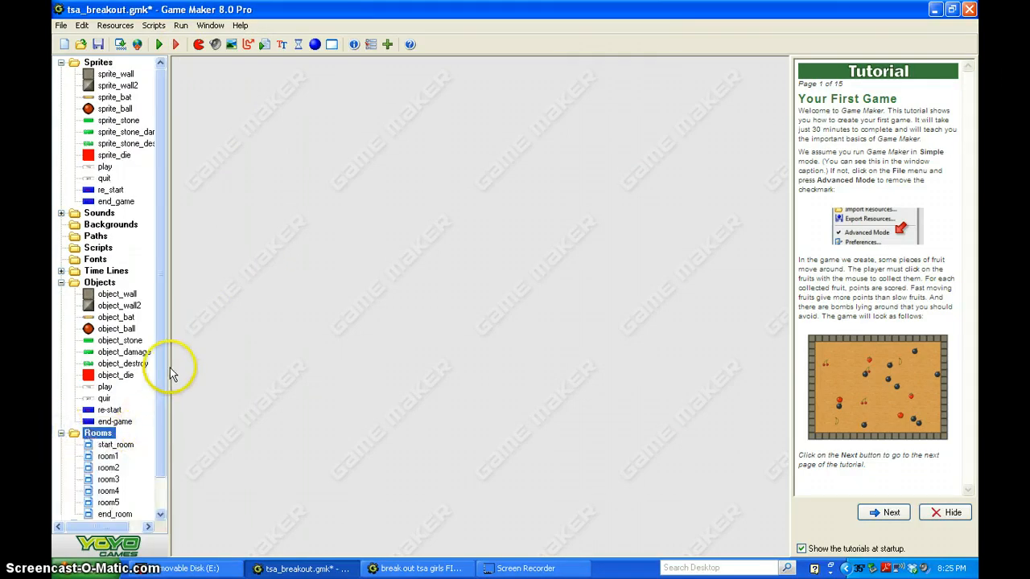
left_click_drag(161, 353, 158, 415)
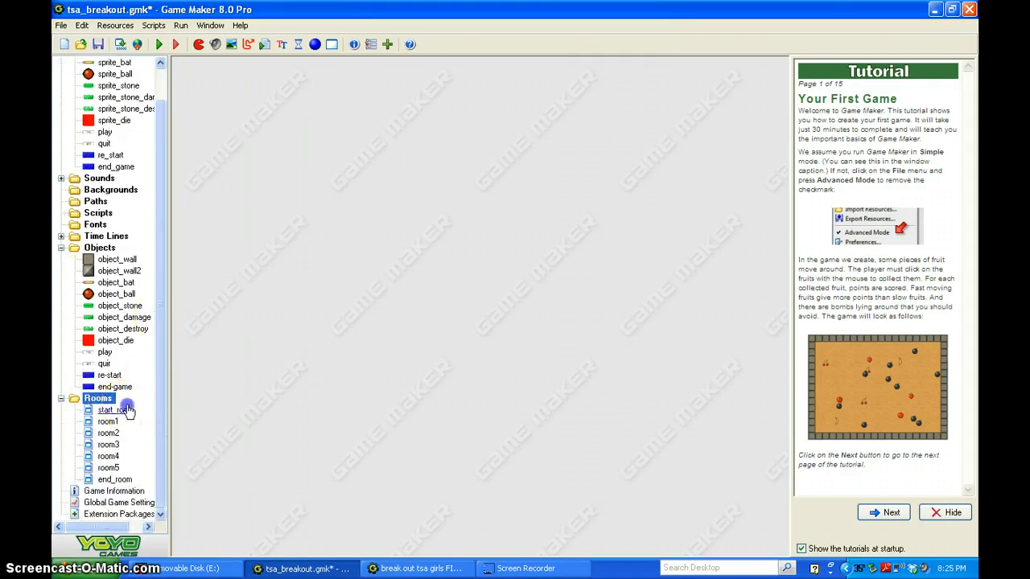
double_click(127, 411)
left_click(700, 199)
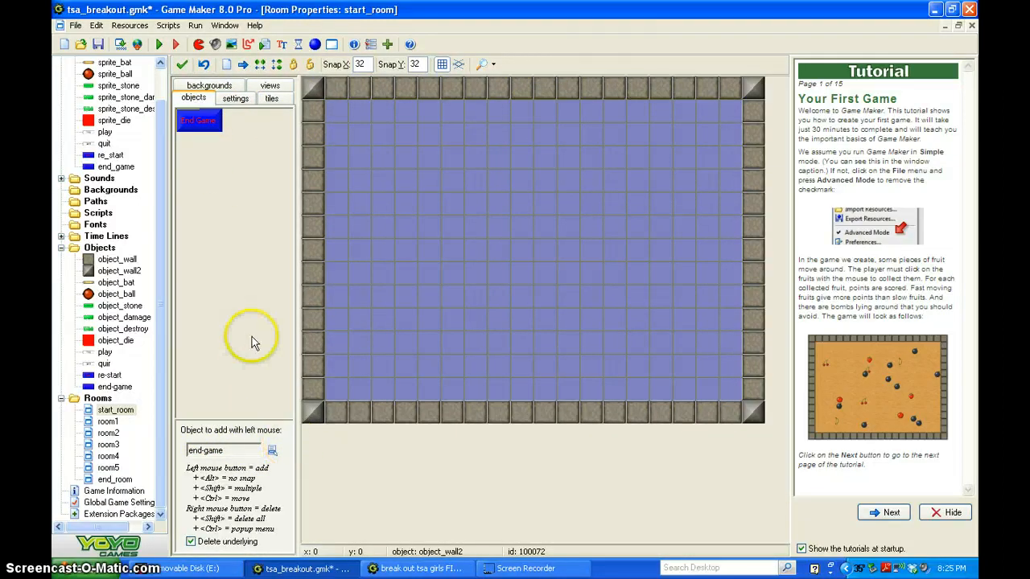
left_click(272, 453)
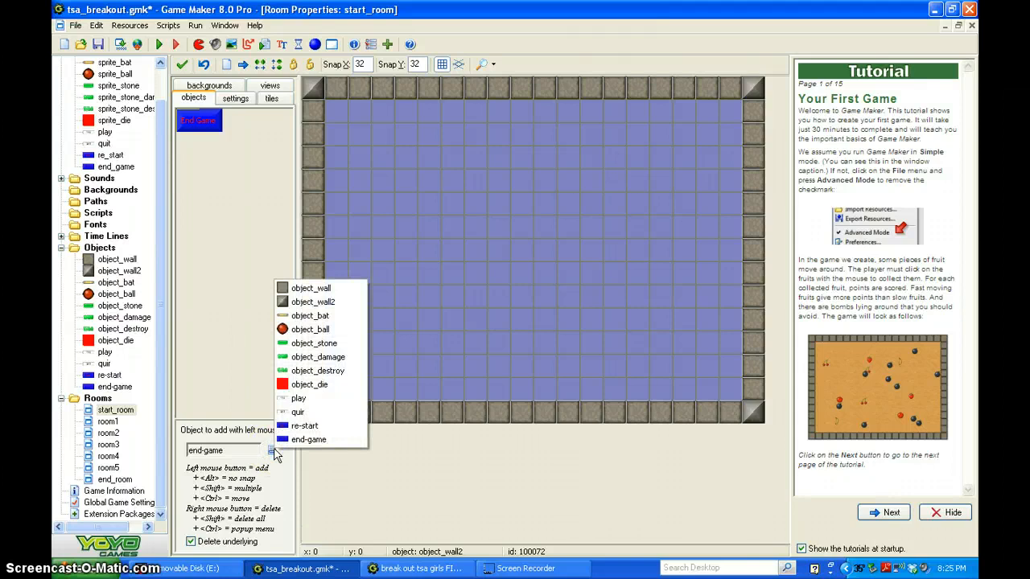
left_click(298, 398)
left_click_drag(519, 245, 492, 200)
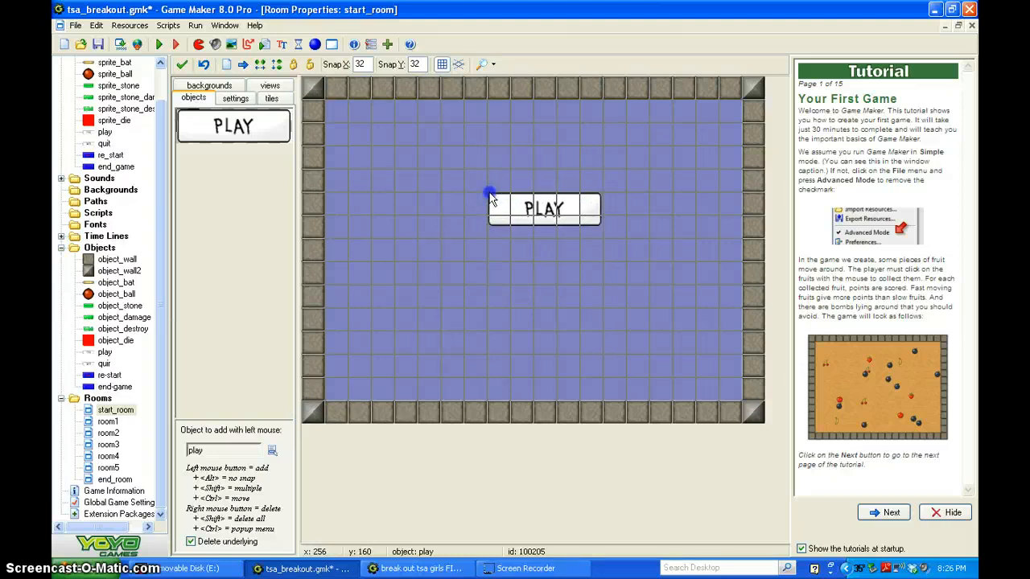
left_click(269, 451)
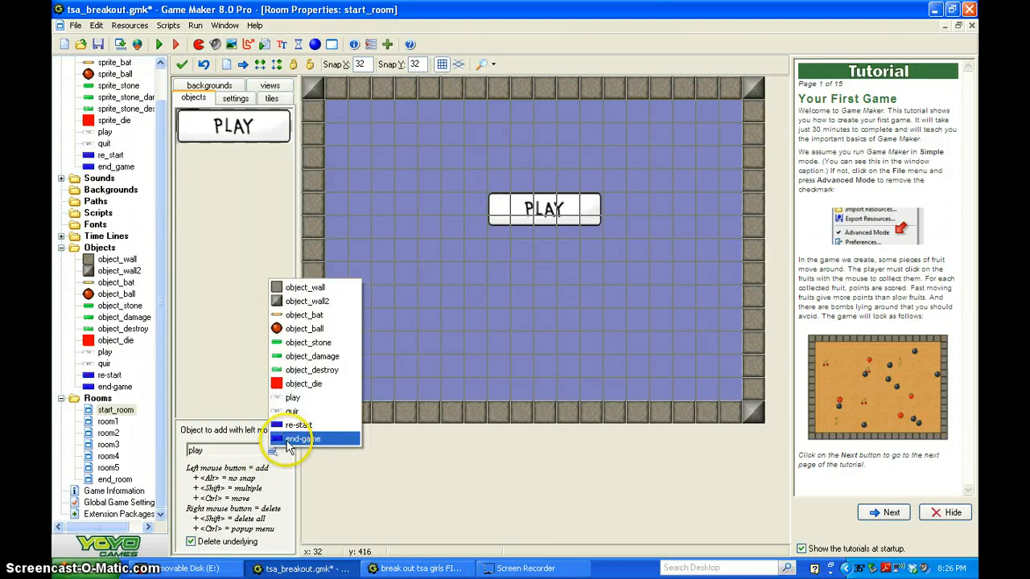
left_click(303, 438)
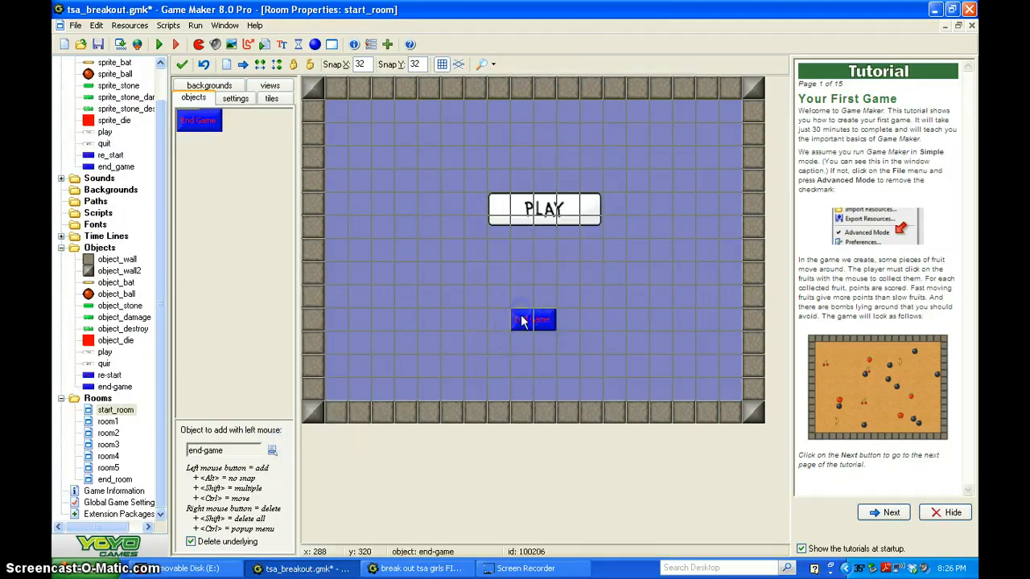
left_click(523, 320)
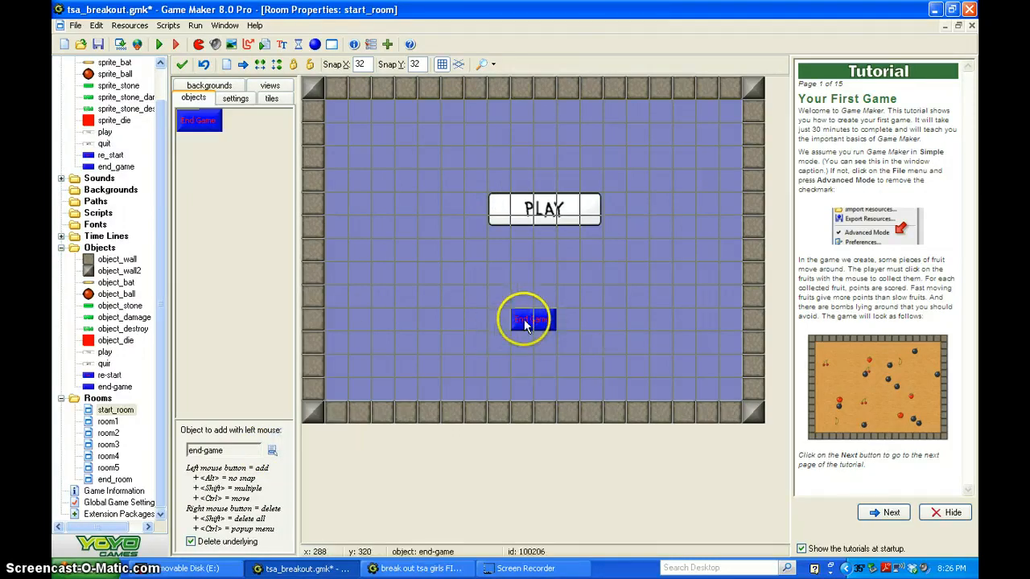
- Place the quir object directly below the PLAY button in start_room, aligned with its edges, and save the room
left_click(272, 451)
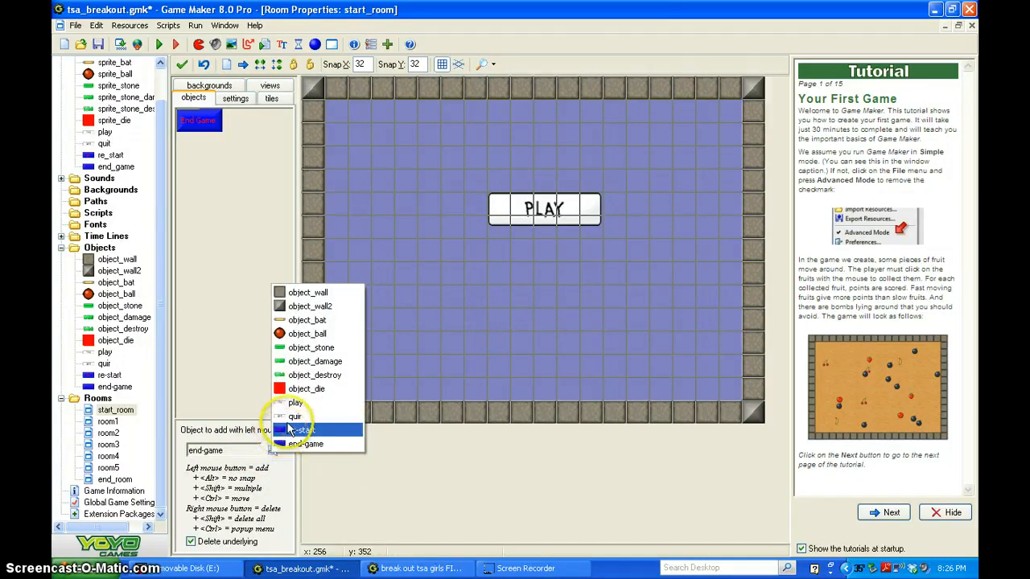
left_click(291, 416)
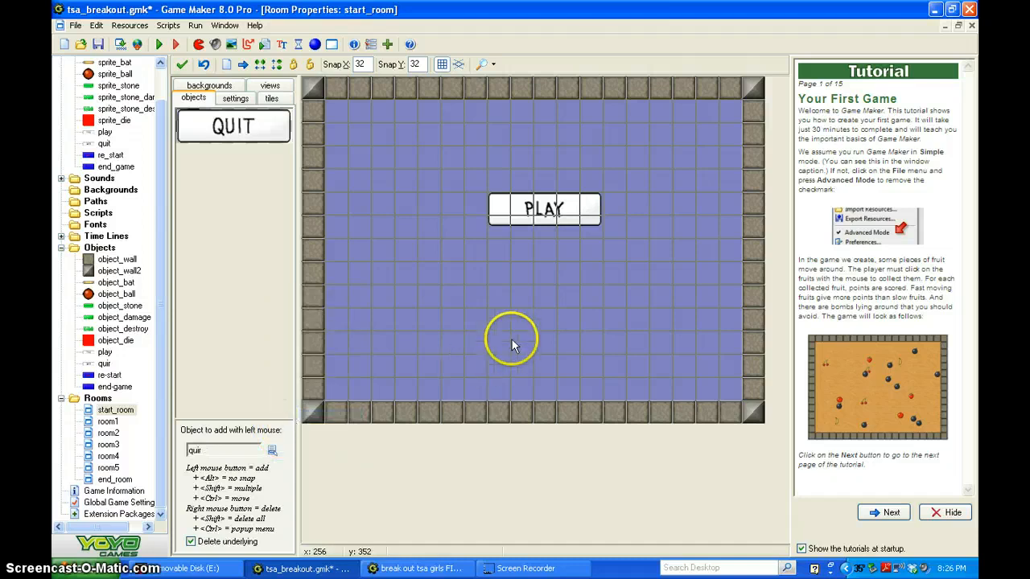
left_click_drag(512, 340, 507, 291)
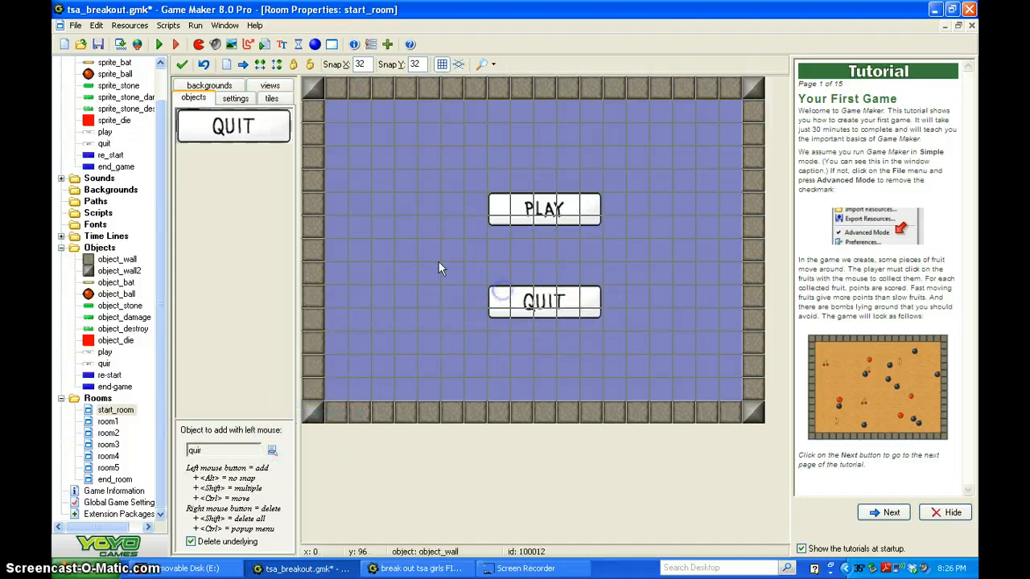
left_click(182, 64)
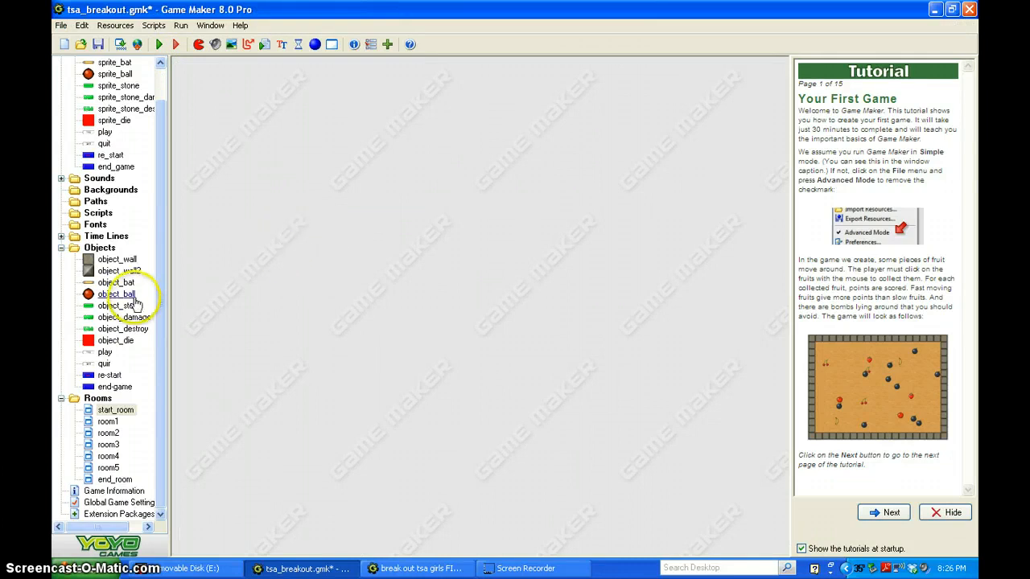
- Open the play object's properties and add a Left pressed mouse event
double_click(105, 354)
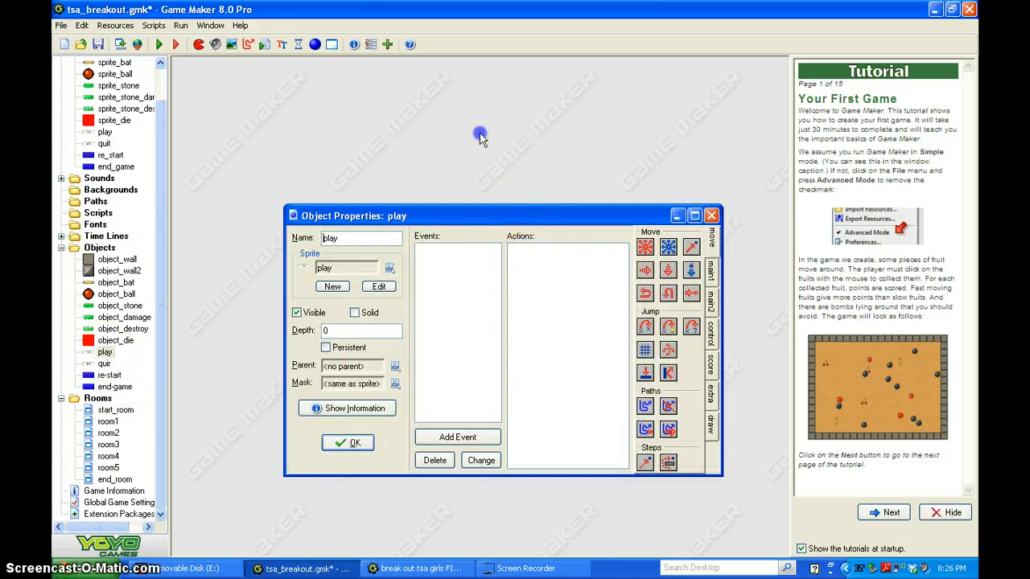
left_click_drag(504, 216, 469, 60)
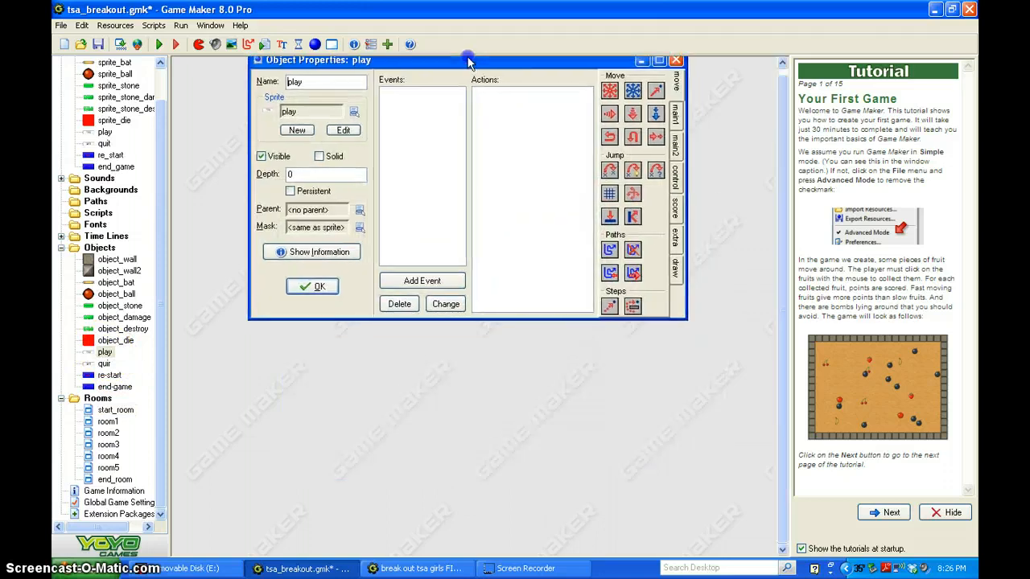
left_click(420, 280)
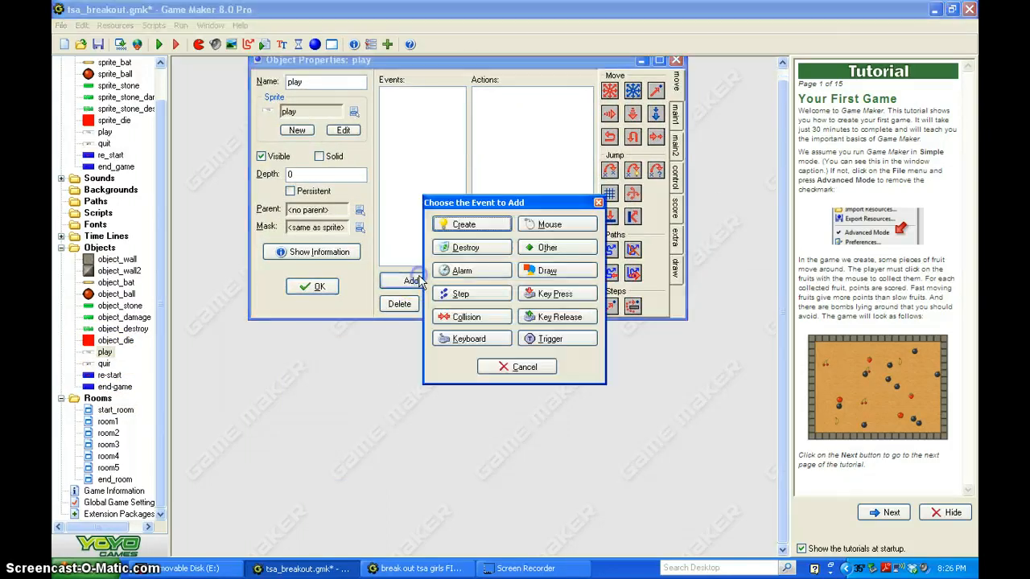
left_click(550, 226)
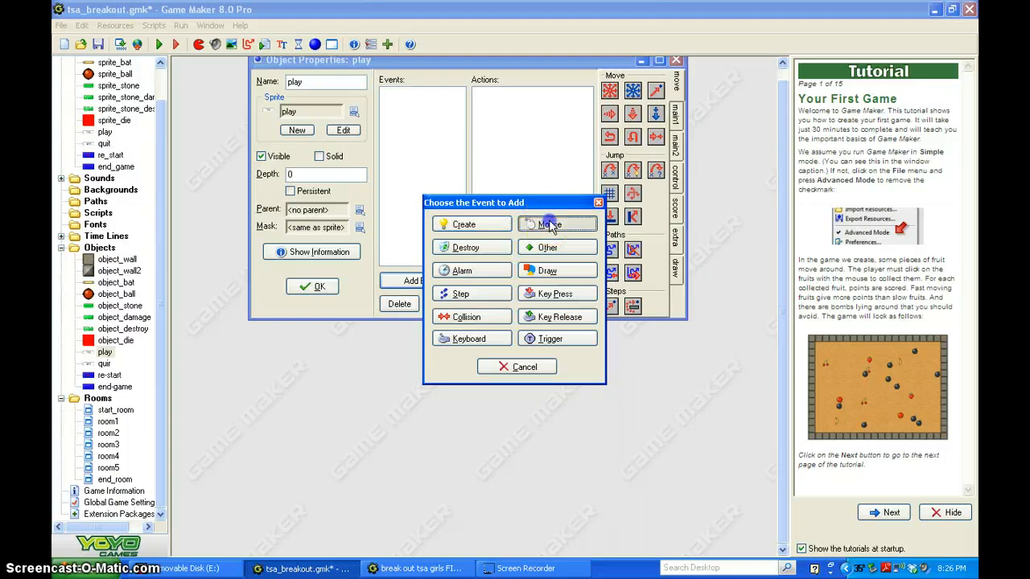
left_click(576, 293)
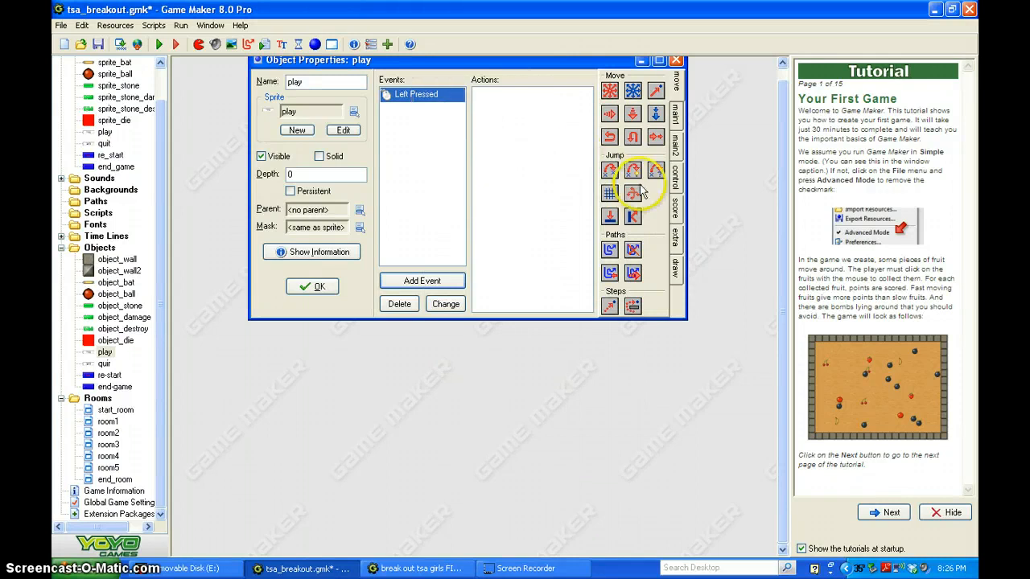
- Add a Next Room action with the Blend transition to play's Left Pressed event and save the object
left_click(676, 115)
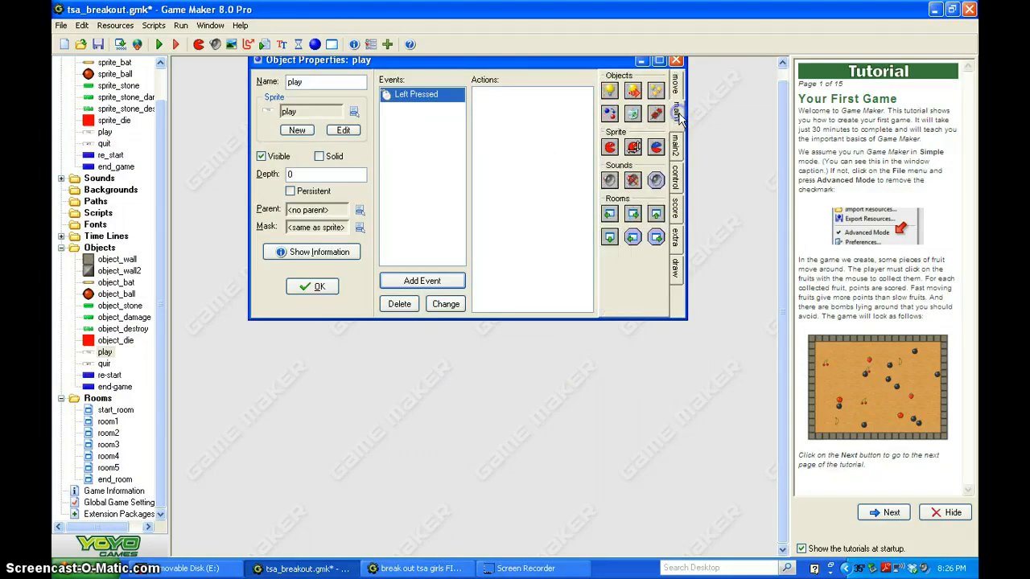
left_click(632, 214)
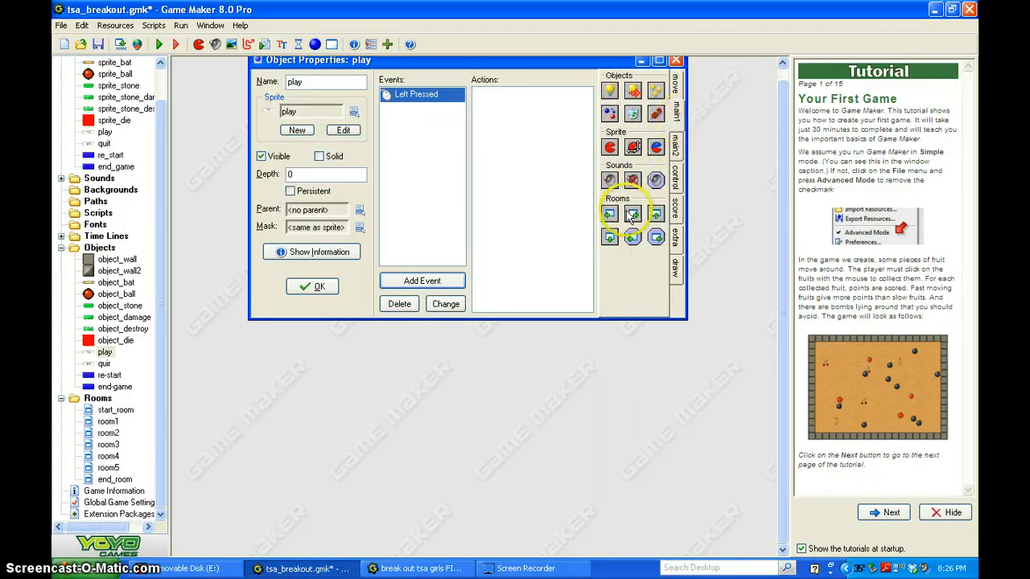
left_click_drag(632, 216, 520, 184)
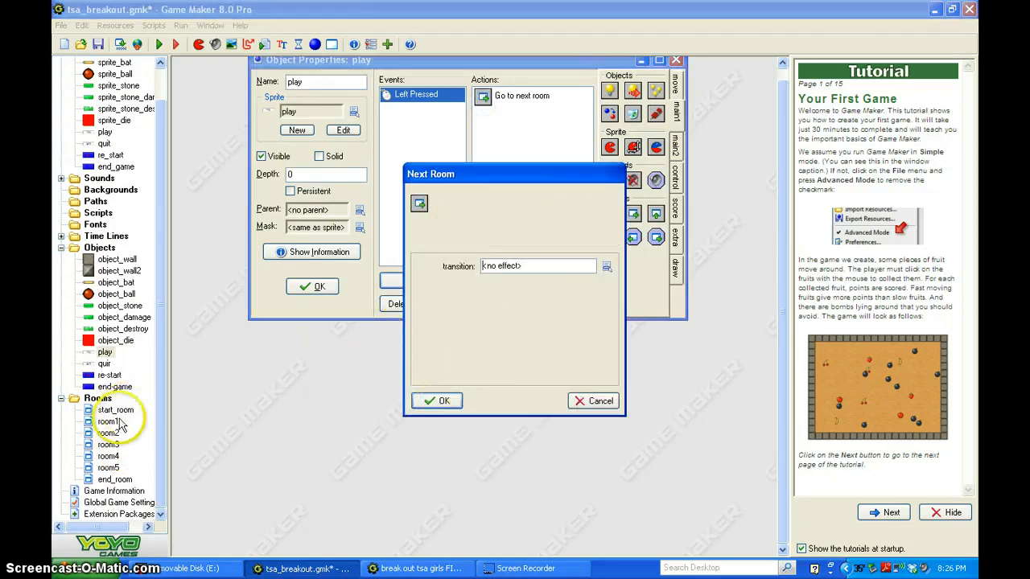
left_click(606, 268)
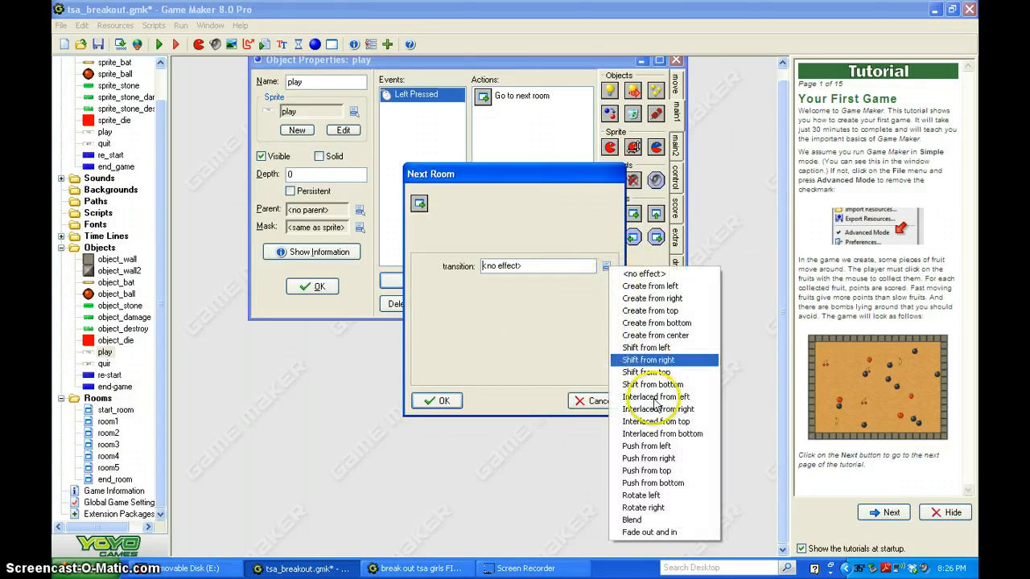
left_click(683, 520)
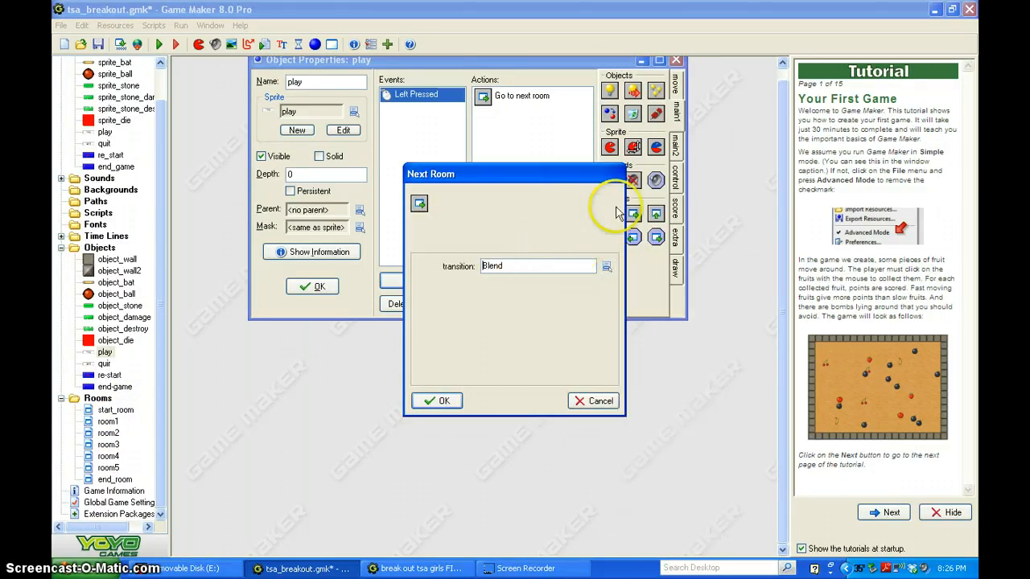
left_click(435, 401)
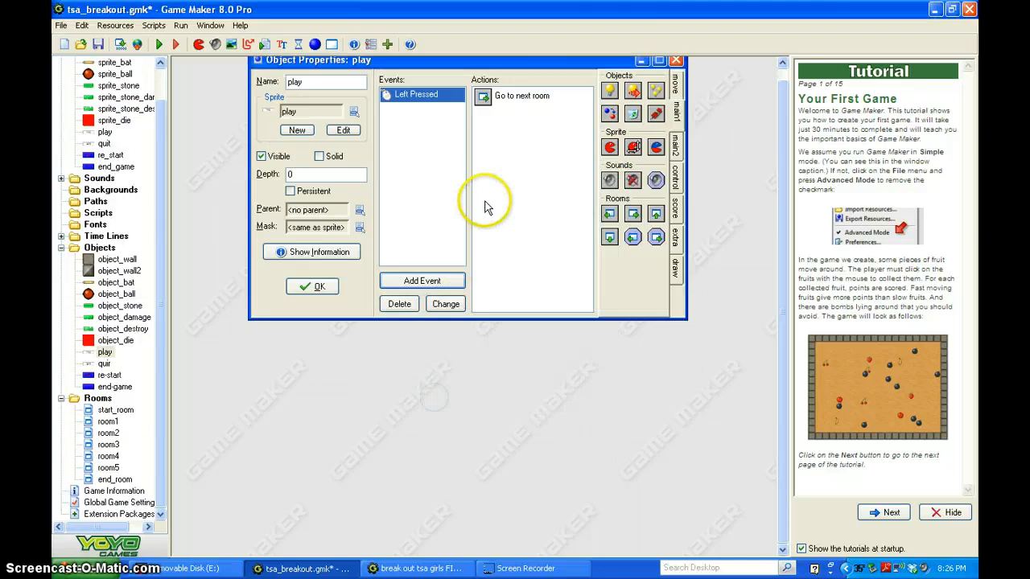
left_click(316, 287)
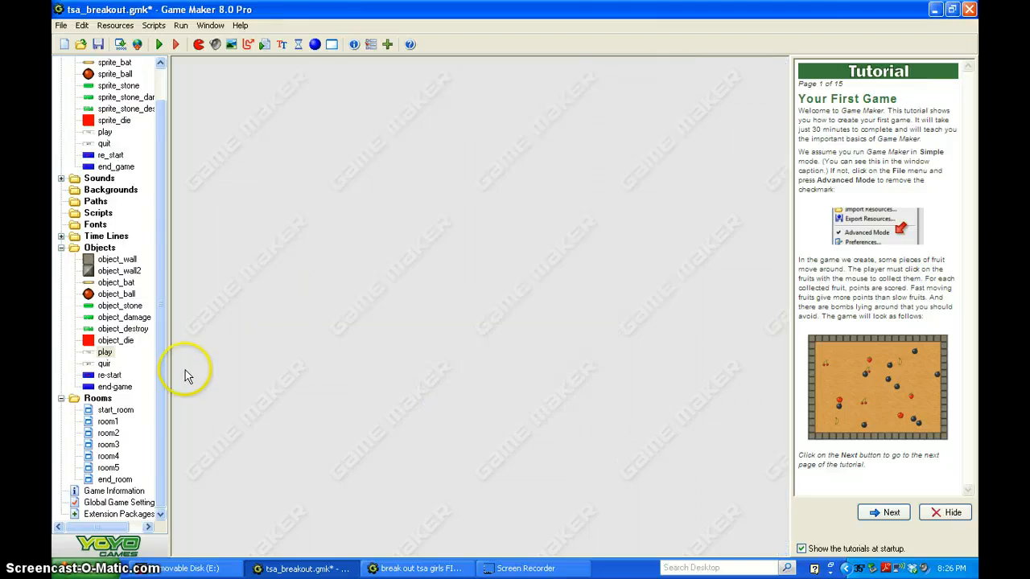
- Open the misspelled quir object's properties and rename the object as quit
double_click(103, 364)
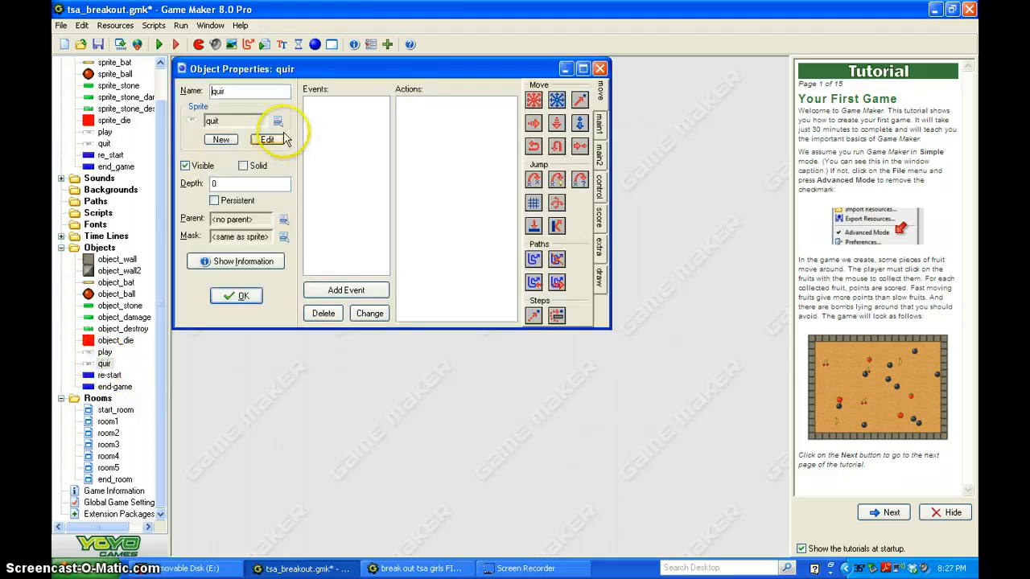
left_click(248, 91)
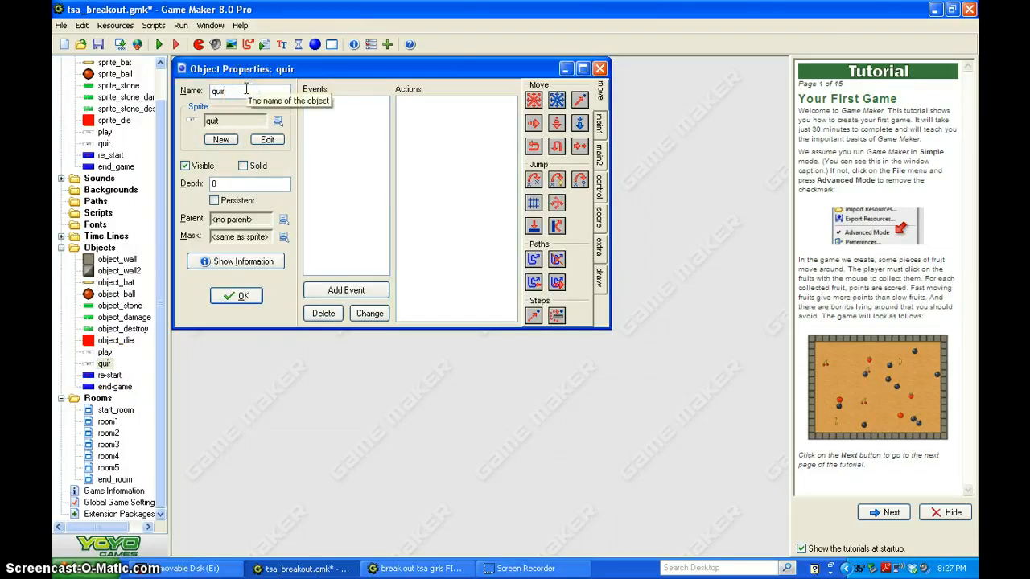
key("BackSpace")
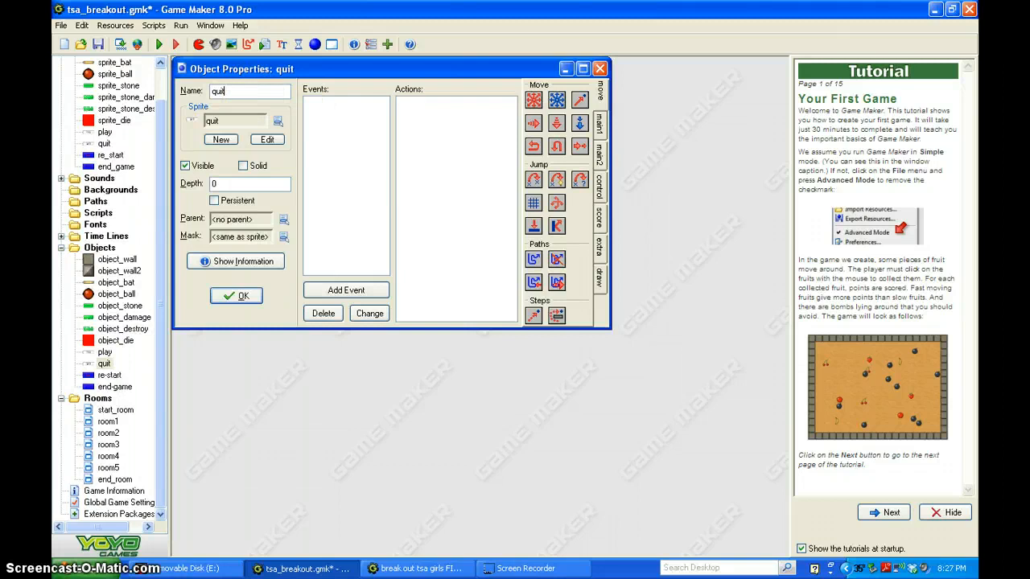
- Give the quit object a Left pressed mouse event with an End the game action, and save the object
left_click(347, 292)
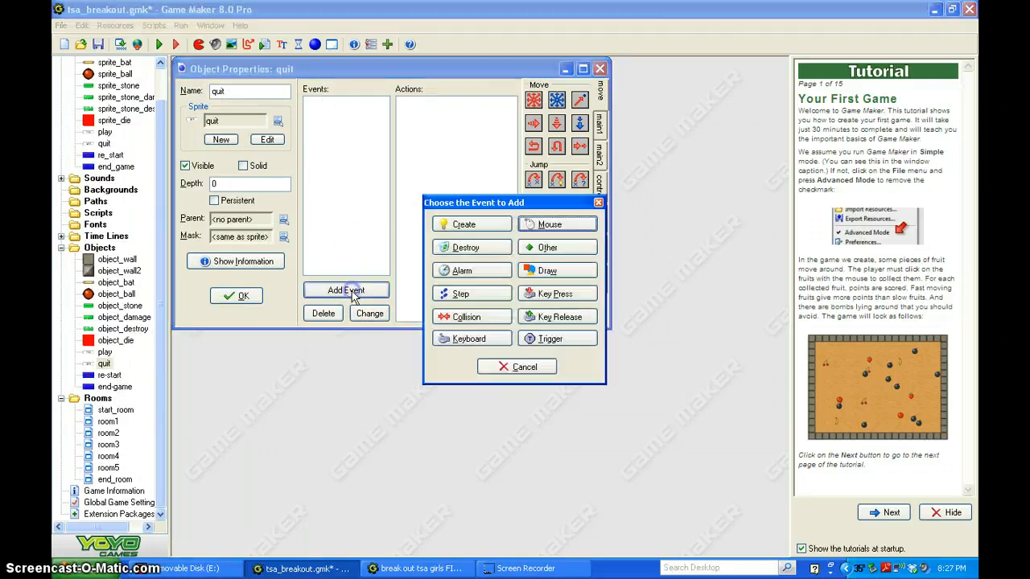
left_click(557, 228)
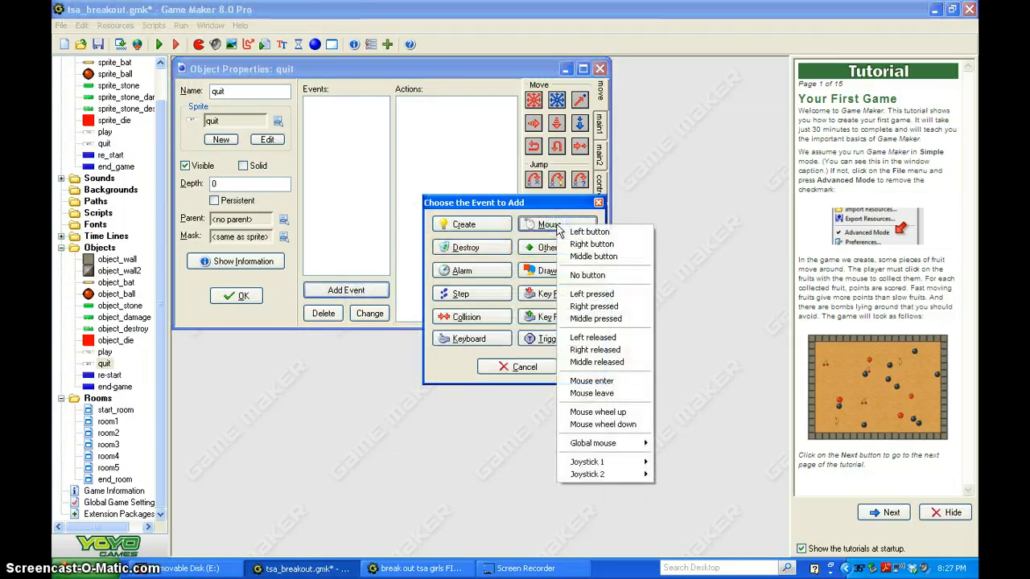
left_click(587, 294)
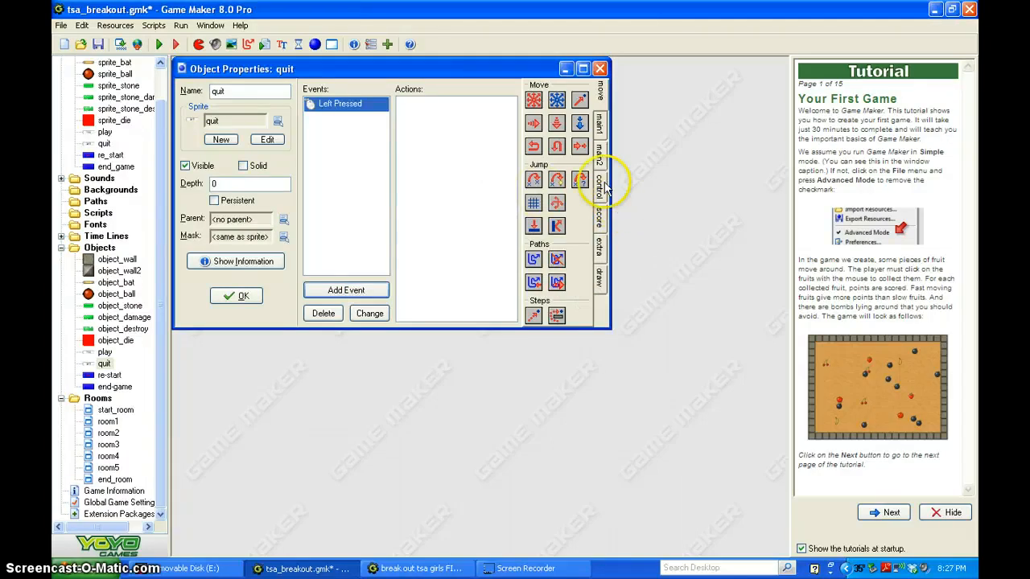
left_click(599, 151)
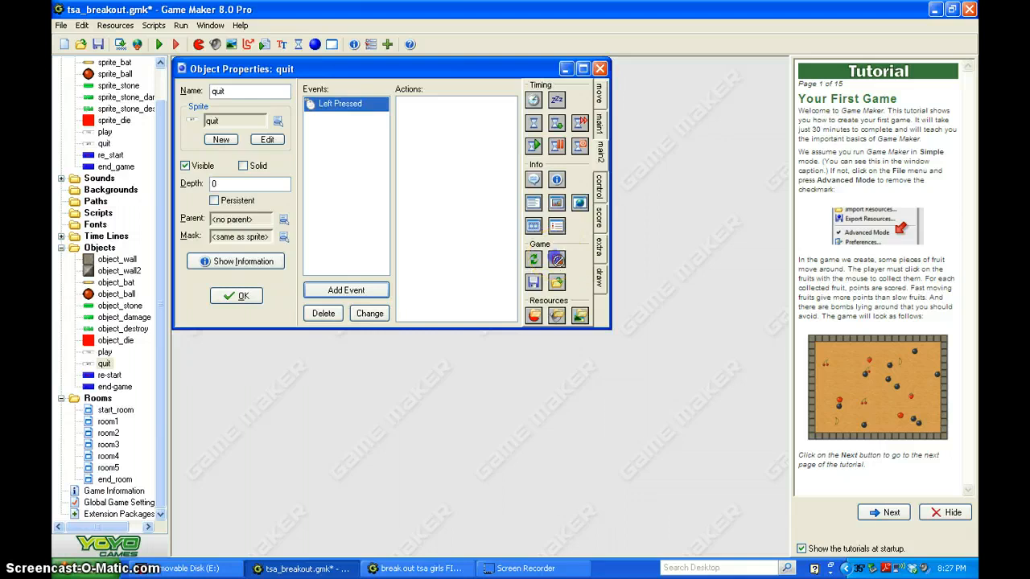
left_click_drag(403, 113, 401, 110)
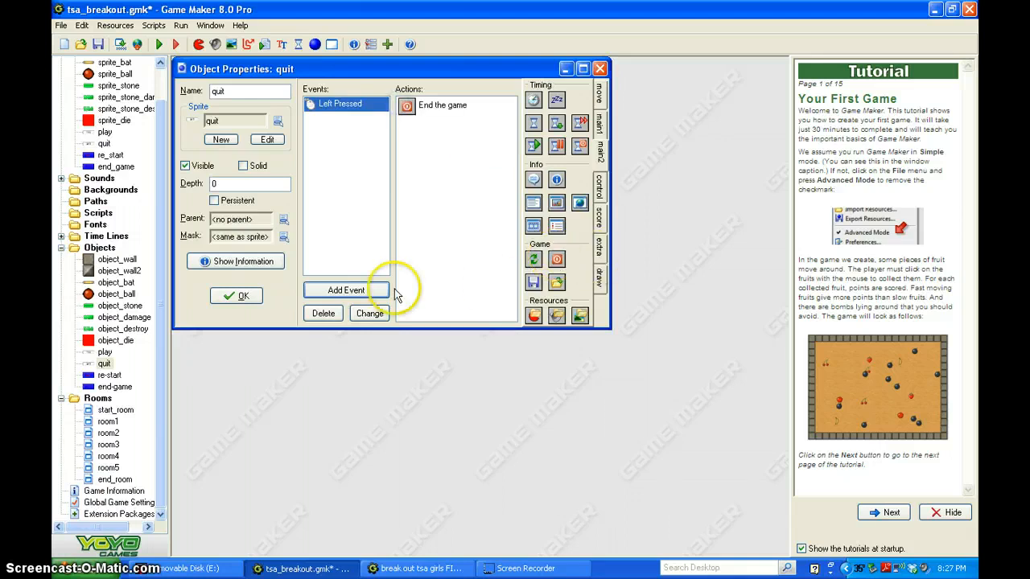
left_click(244, 297)
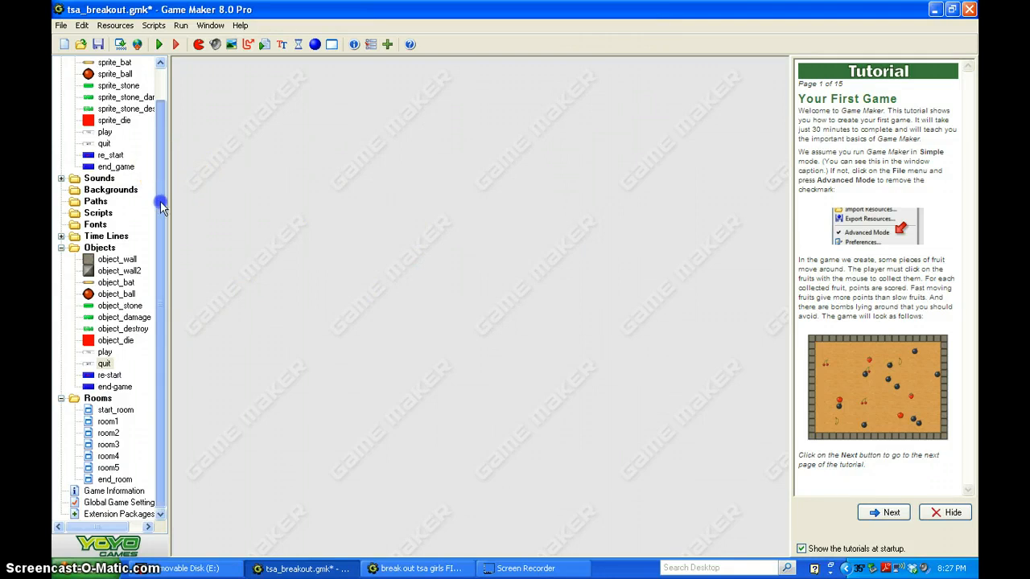
- Open the re-start object's properties and add a Left released mouse event
double_click(111, 376)
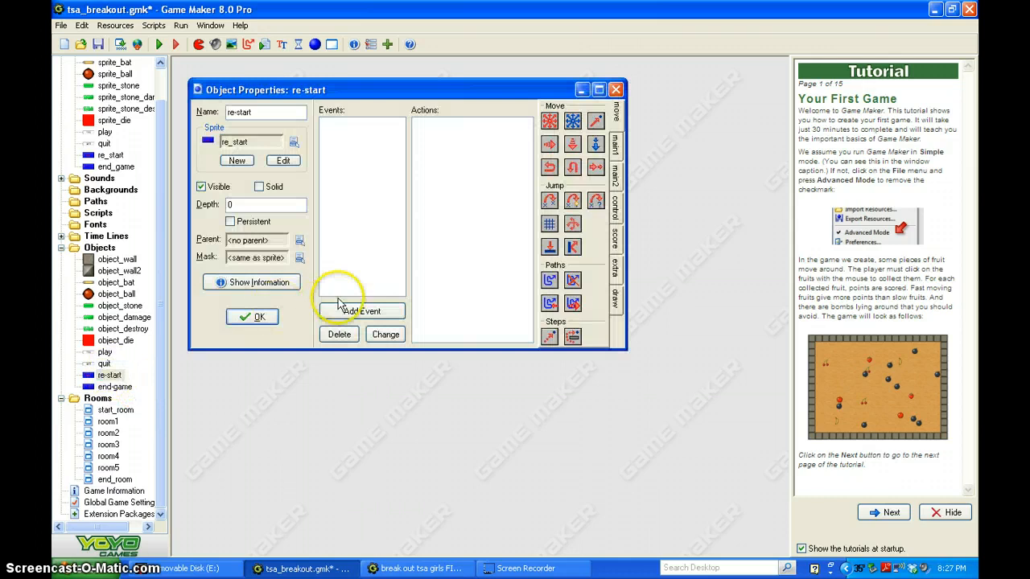
left_click(363, 311)
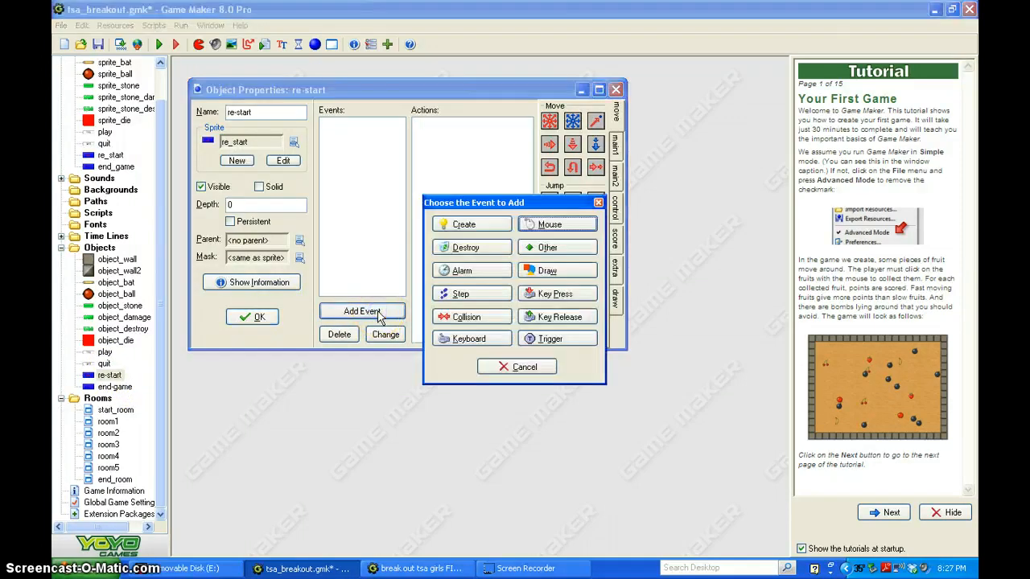
left_click_drag(474, 207, 475, 159)
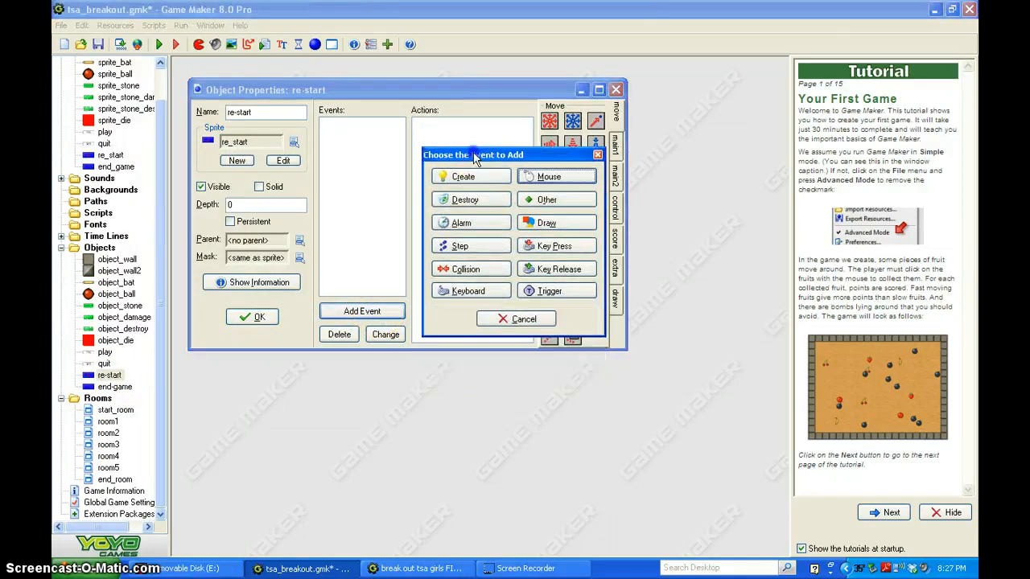
left_click(561, 180)
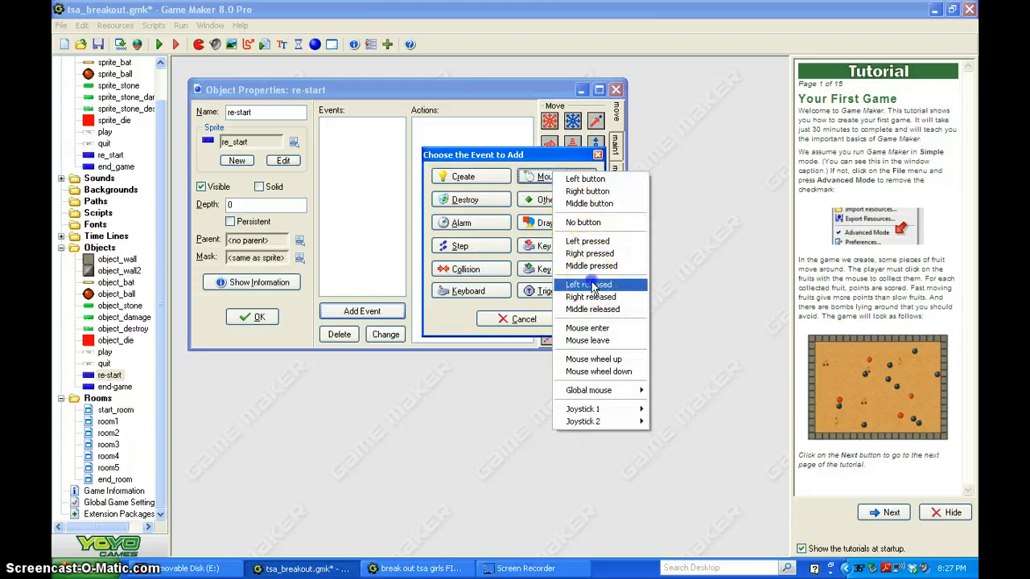
left_click(591, 285)
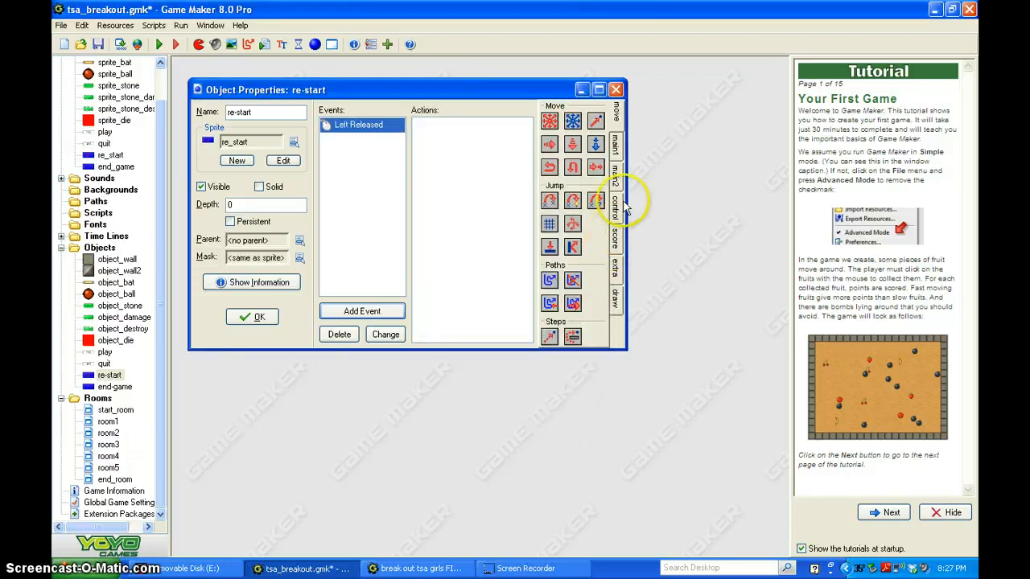
- Add a Restart the game action to re-start's Left Released event and save the object
left_click(618, 146)
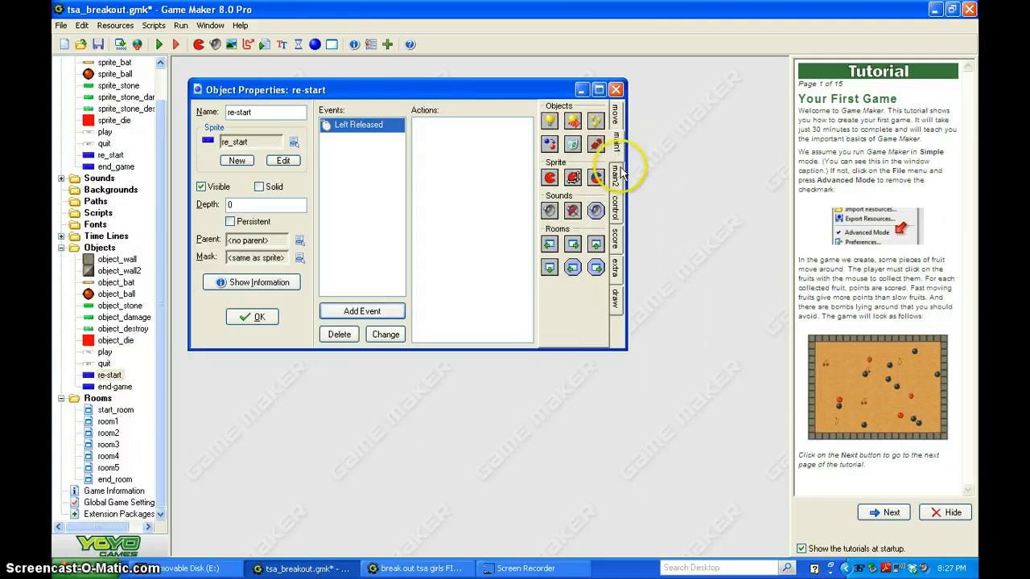
left_click(615, 175)
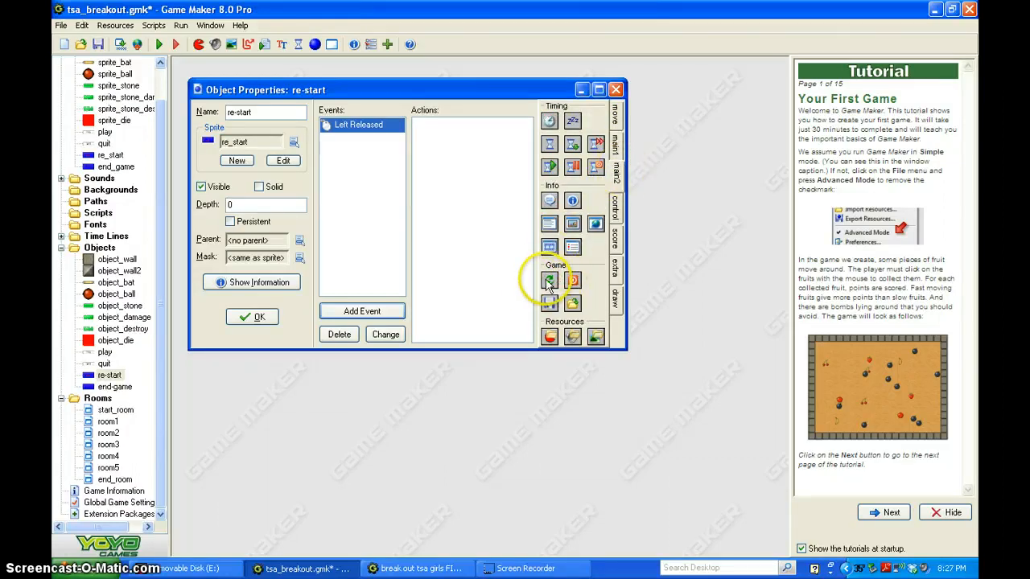
left_click_drag(548, 283, 493, 250)
left_click_drag(420, 133, 420, 130)
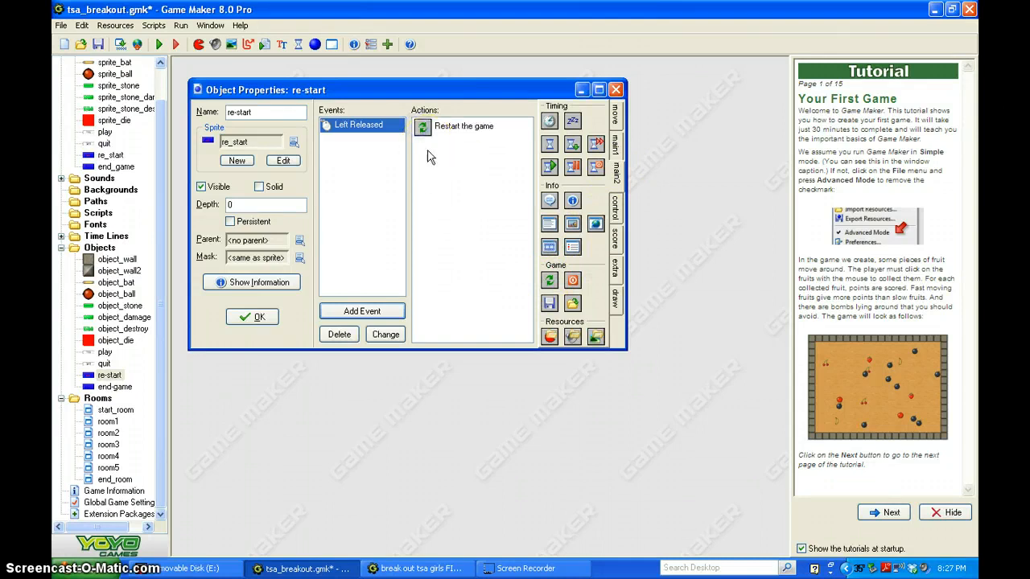
left_click(420, 132)
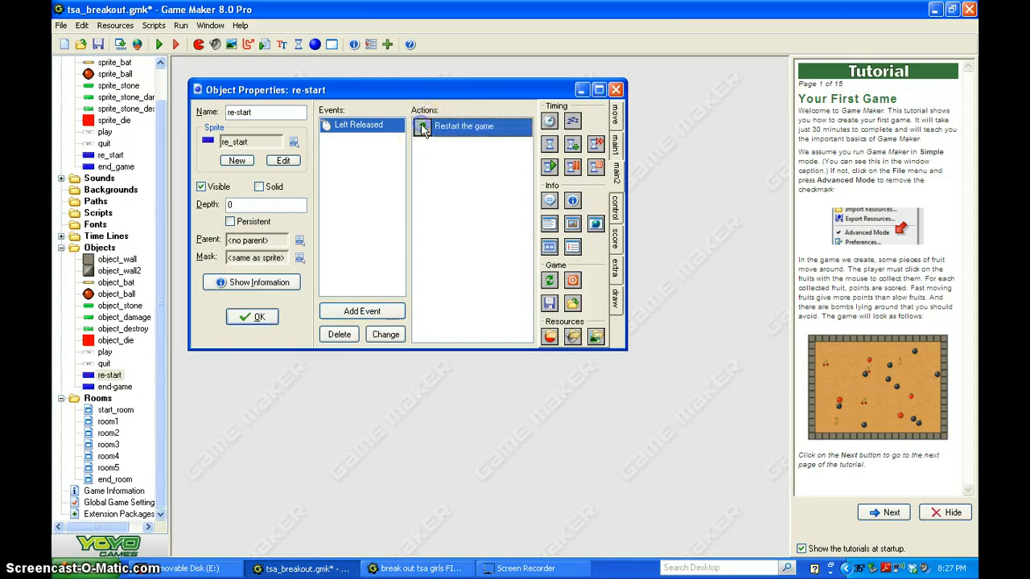
left_click(257, 317)
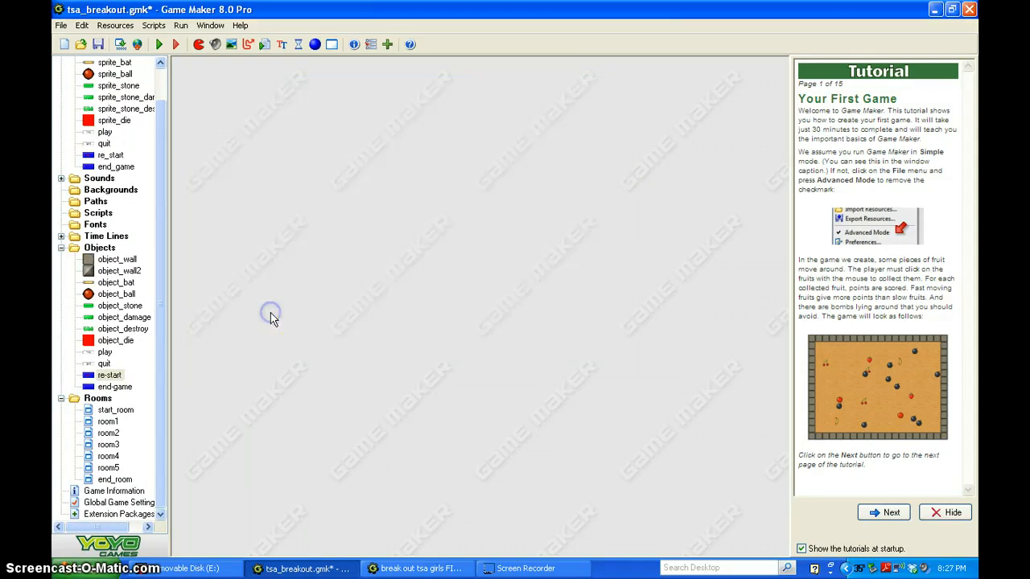
- Open the end-game object's properties and add a Left pressed mouse event
double_click(116, 387)
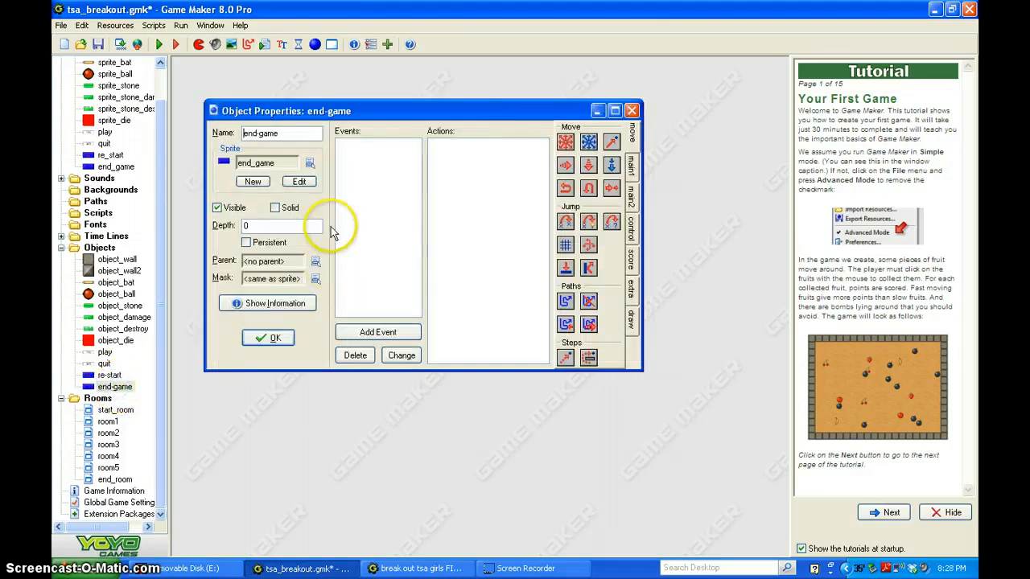
left_click(366, 335)
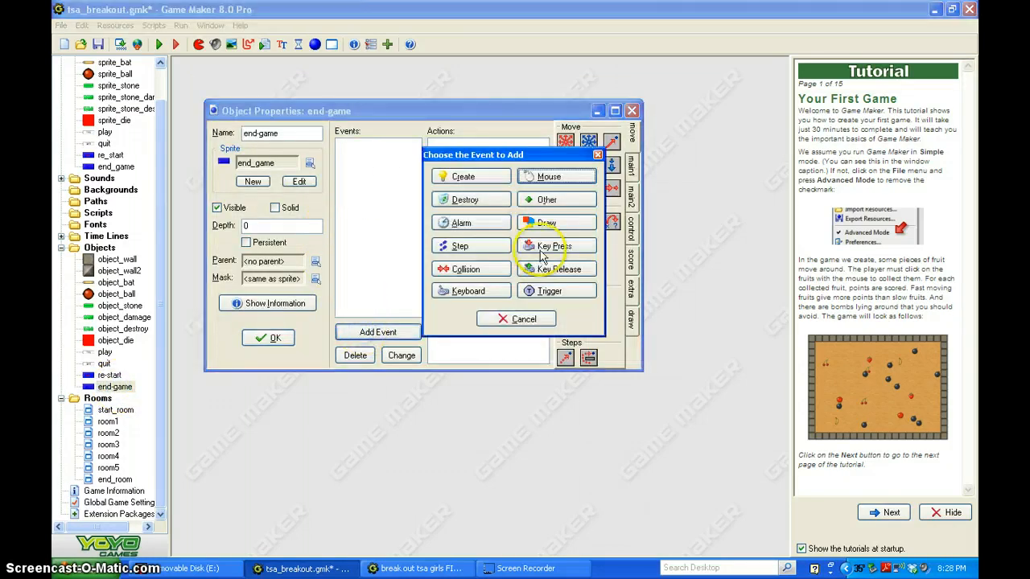
left_click(555, 177)
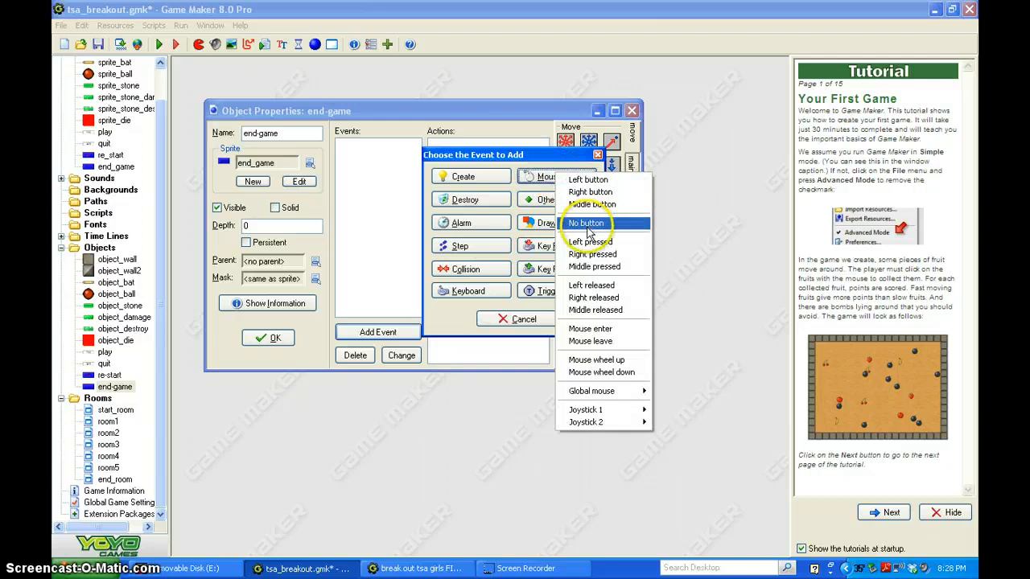
left_click(583, 244)
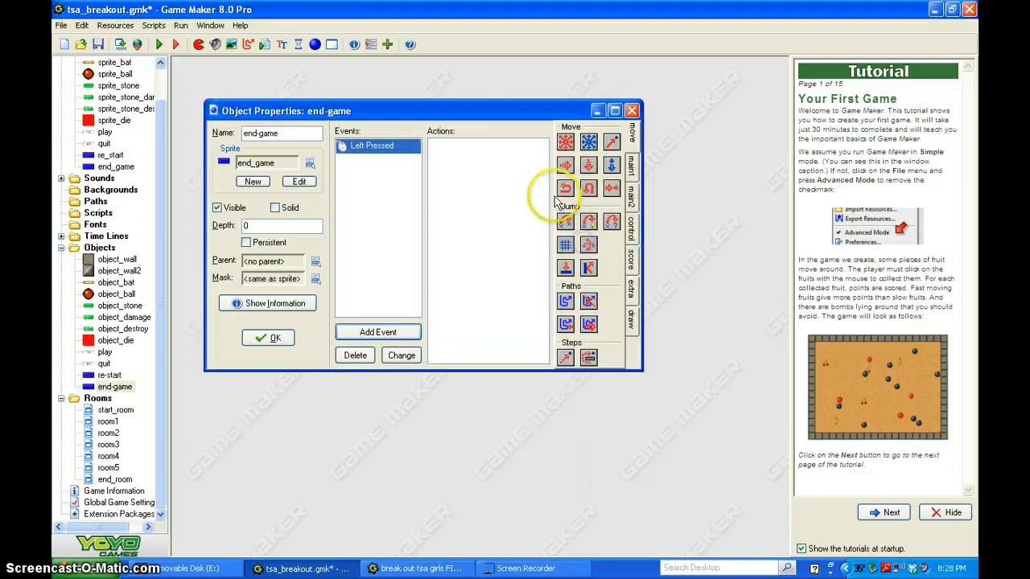
- Add an End the game action to end-game's Left Pressed event and save the object
left_click(631, 163)
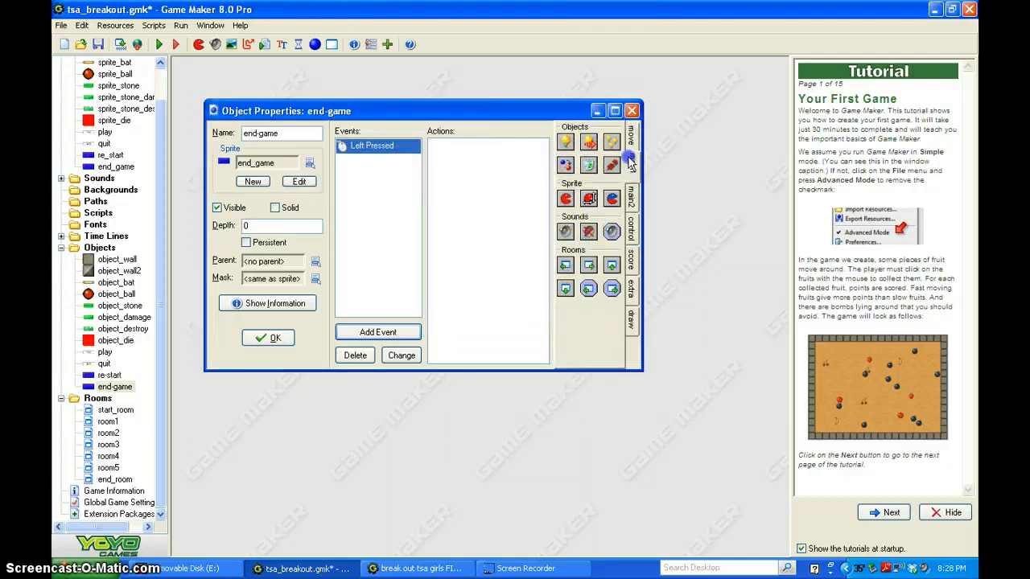
left_click(631, 197)
left_click_drag(588, 302, 507, 185)
left_click_drag(428, 152, 429, 156)
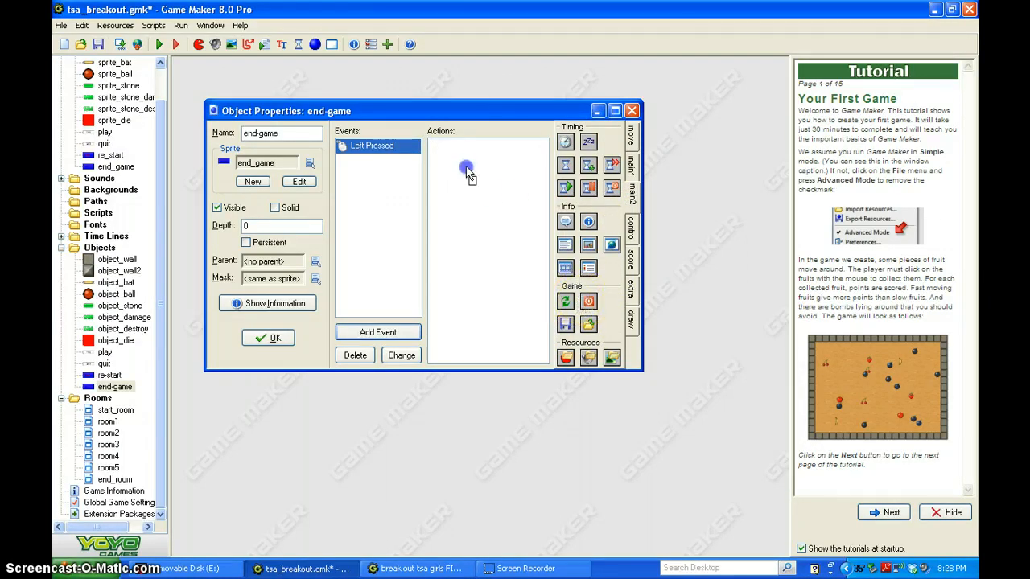
left_click_drag(455, 163, 456, 165)
left_click(273, 339)
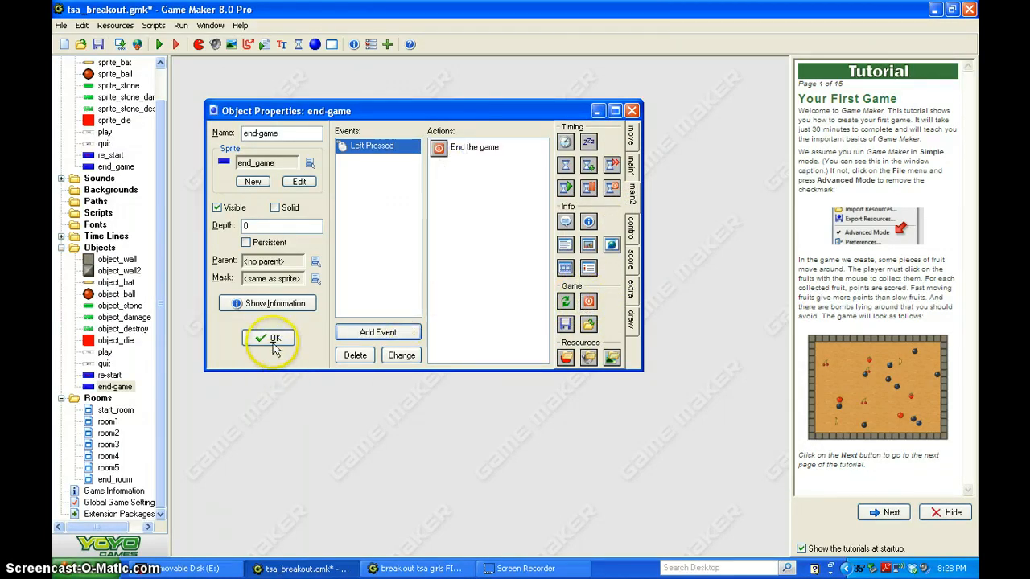